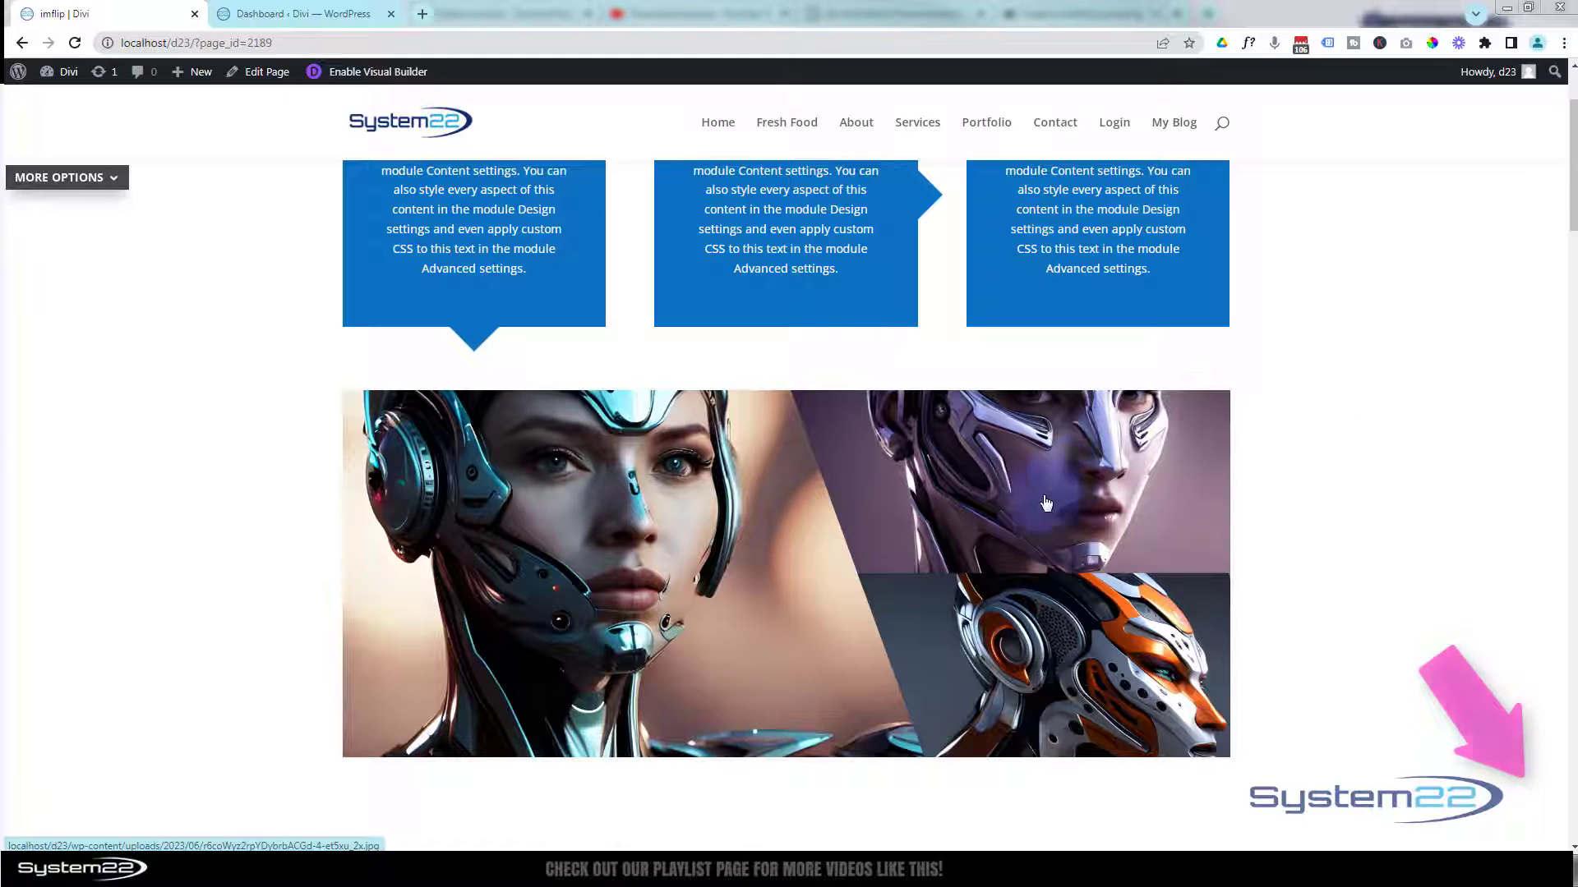
Preview the left, upper-right and lower-right images of the finished angled gallery in their lightboxes, closing each one.
{"action": "left_click", "coordinate": [705, 616]}
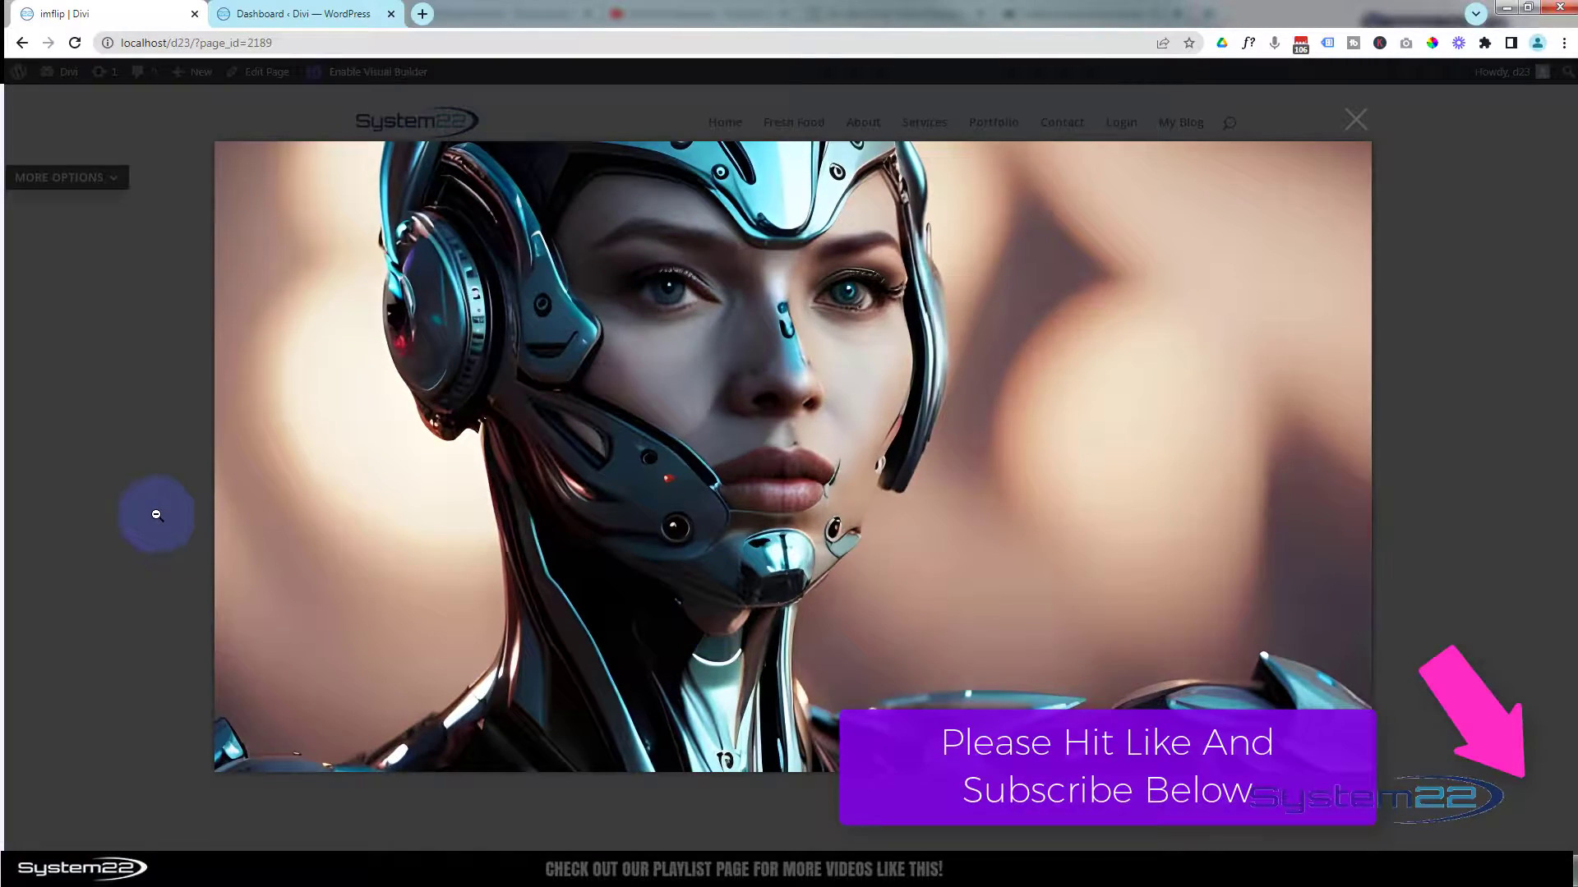
{"action": "left_click", "coordinate": [157, 515]}
{"action": "left_click", "coordinate": [968, 485]}
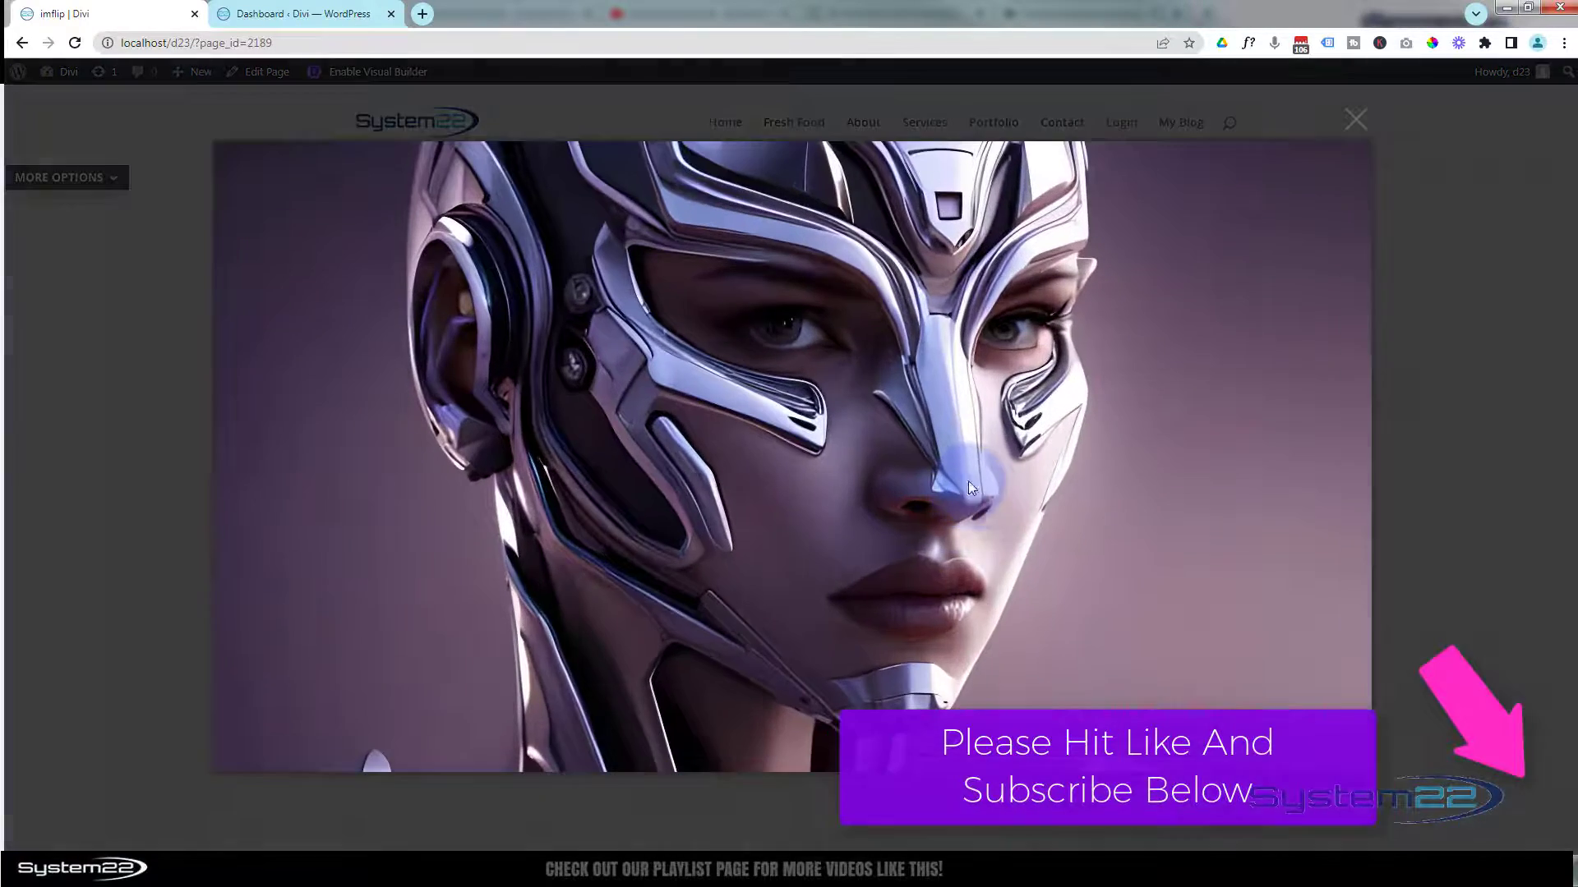
{"action": "left_click", "coordinate": [1504, 501]}
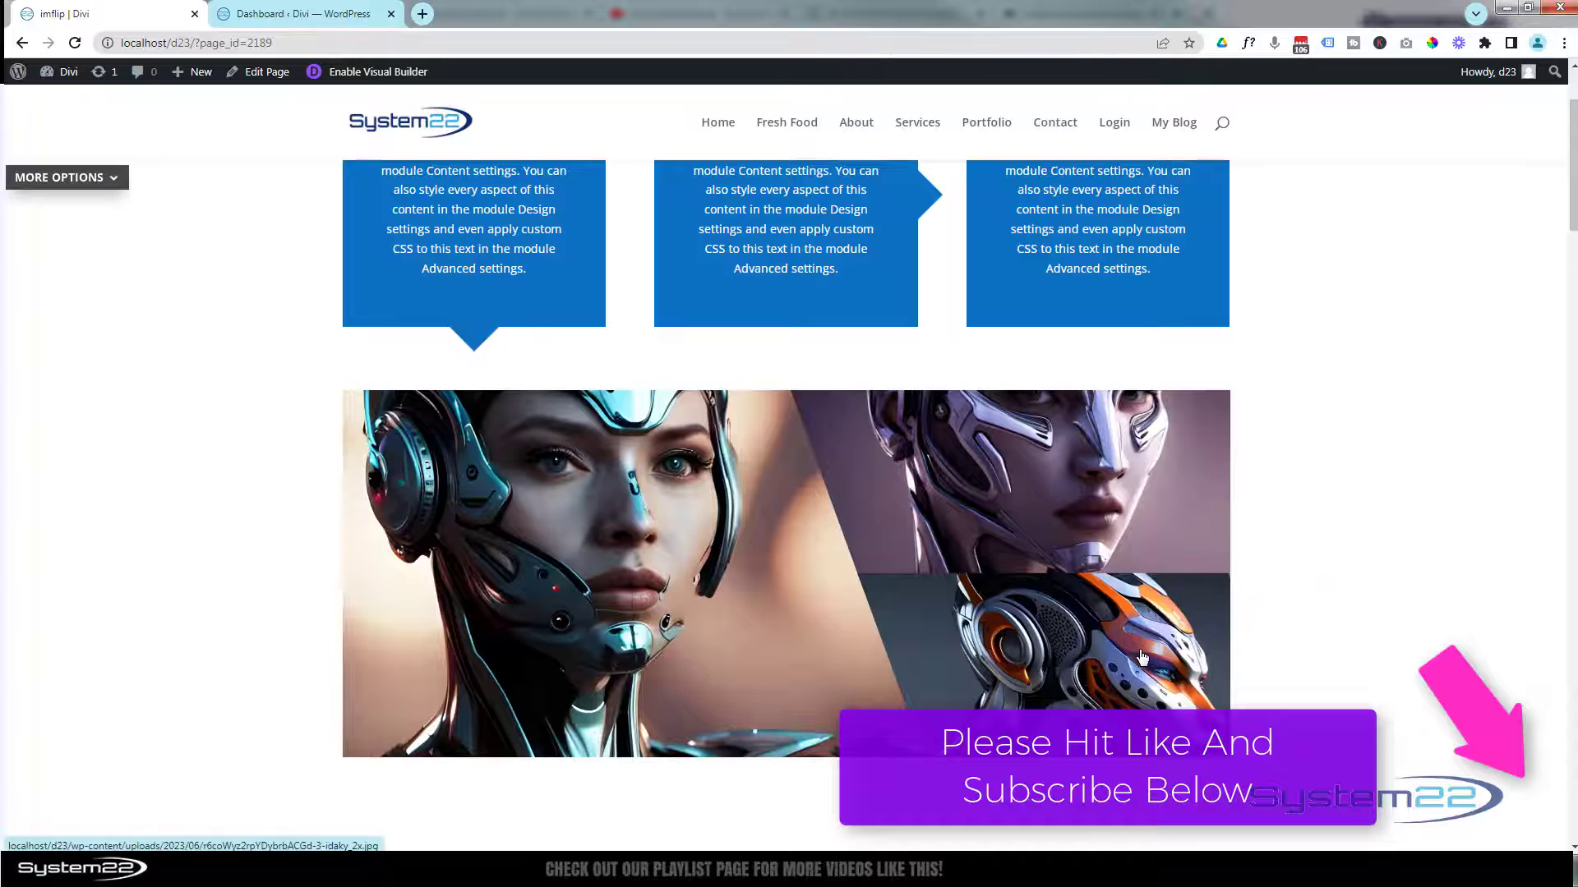
{"action": "left_click", "coordinate": [1141, 656]}
{"action": "left_click", "coordinate": [1499, 577]}
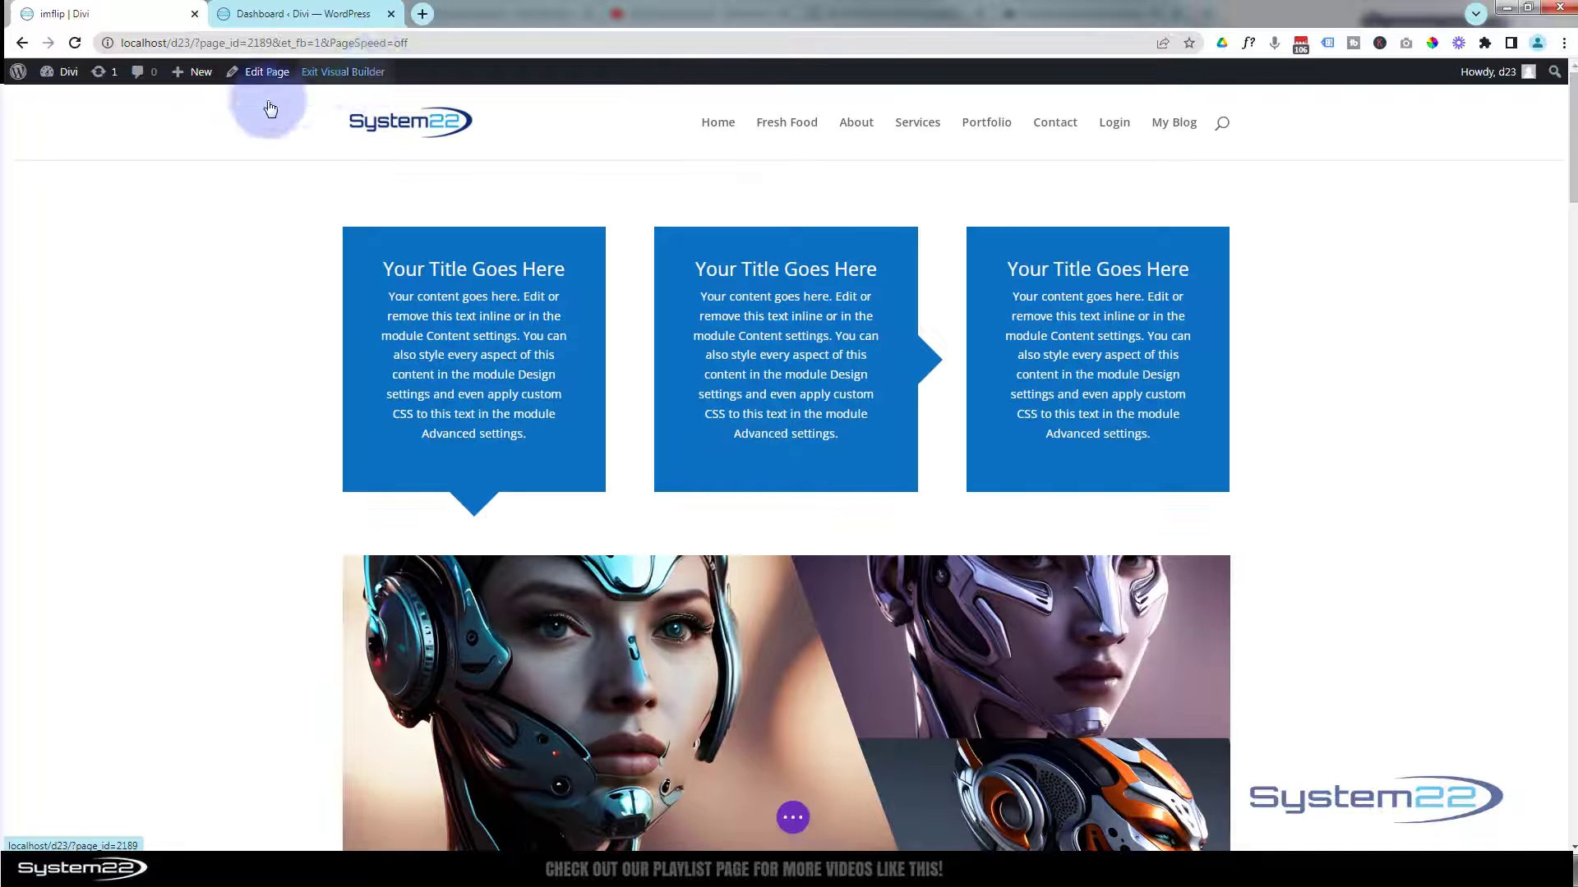
Delete the existing angled image row and insert a two-column row with a wider left column below the blue blurbs.
{"action": "scroll", "coordinate": [185, 253], "scroll_direction": "down", "scroll_amount": 2}
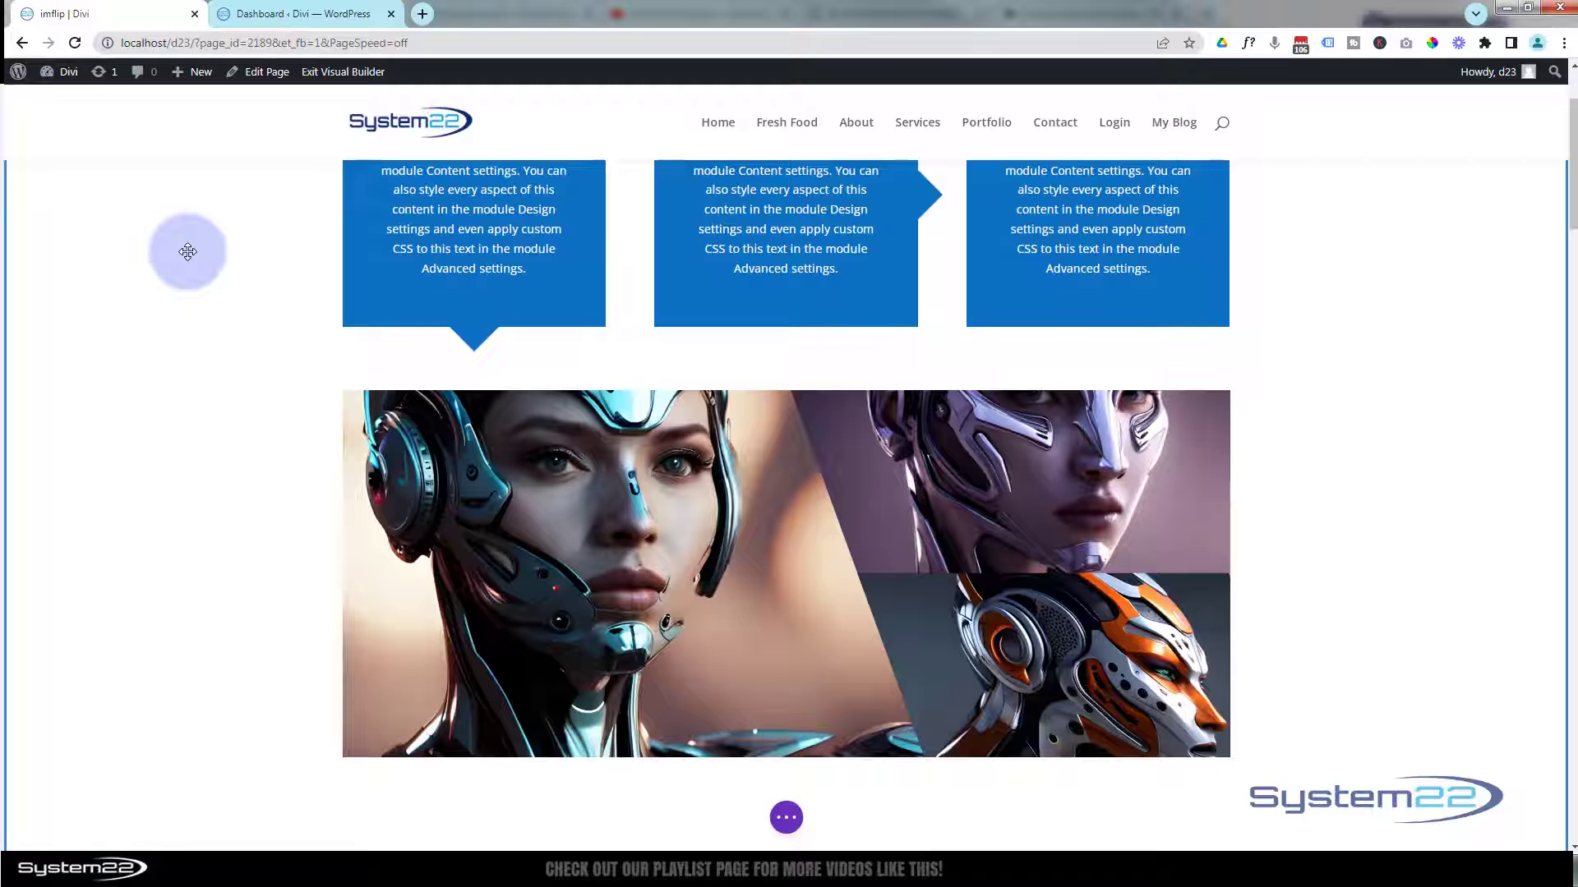
{"action": "left_click", "coordinate": [476, 406]}
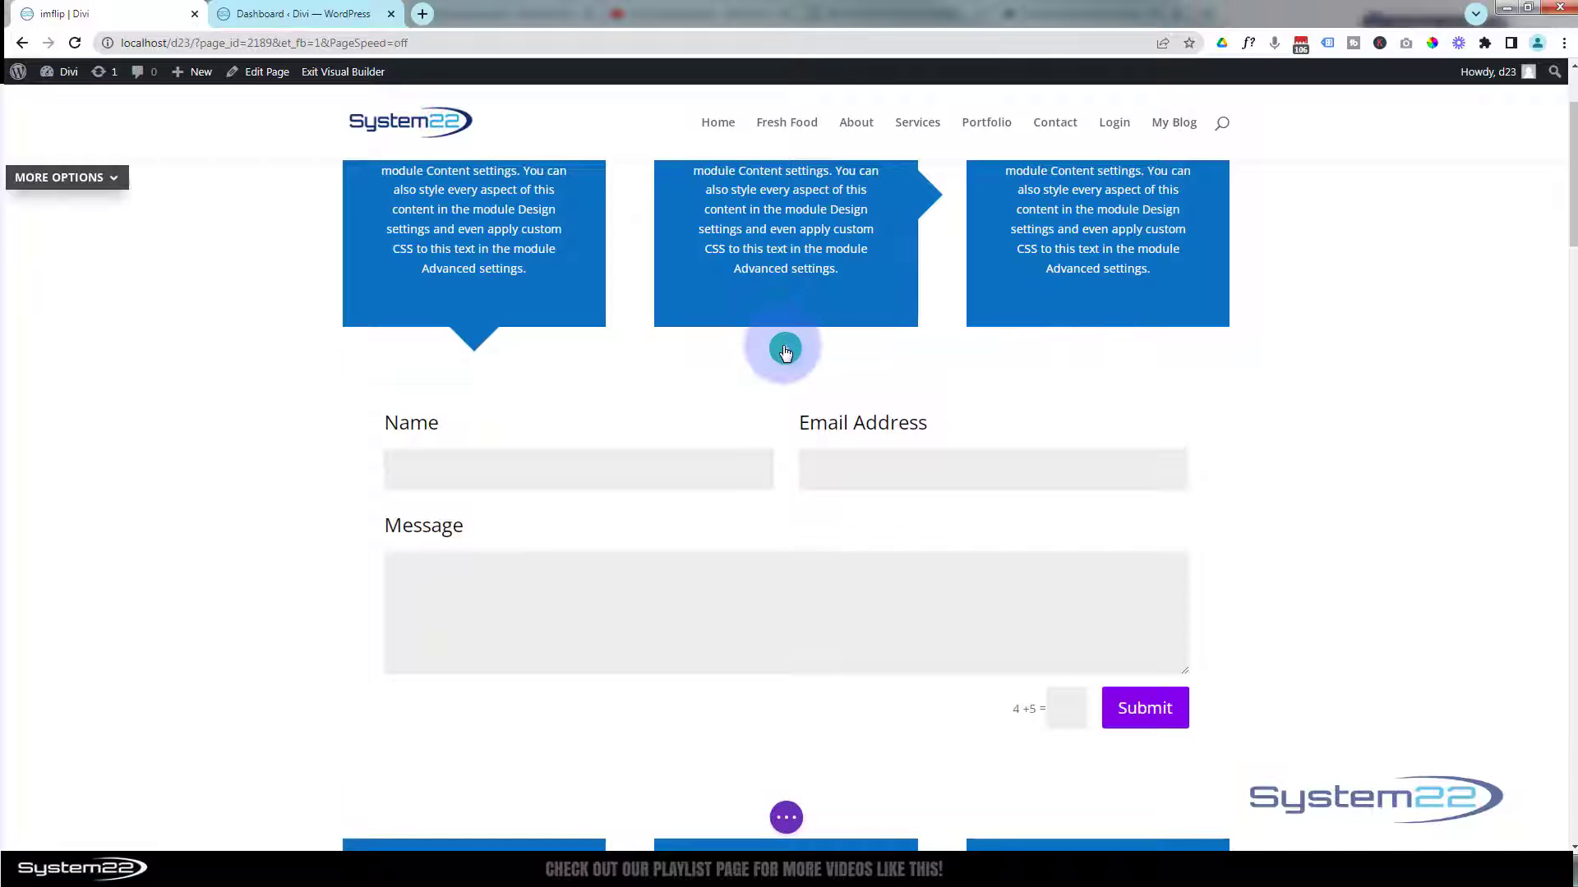
{"action": "left_click", "coordinate": [785, 350]}
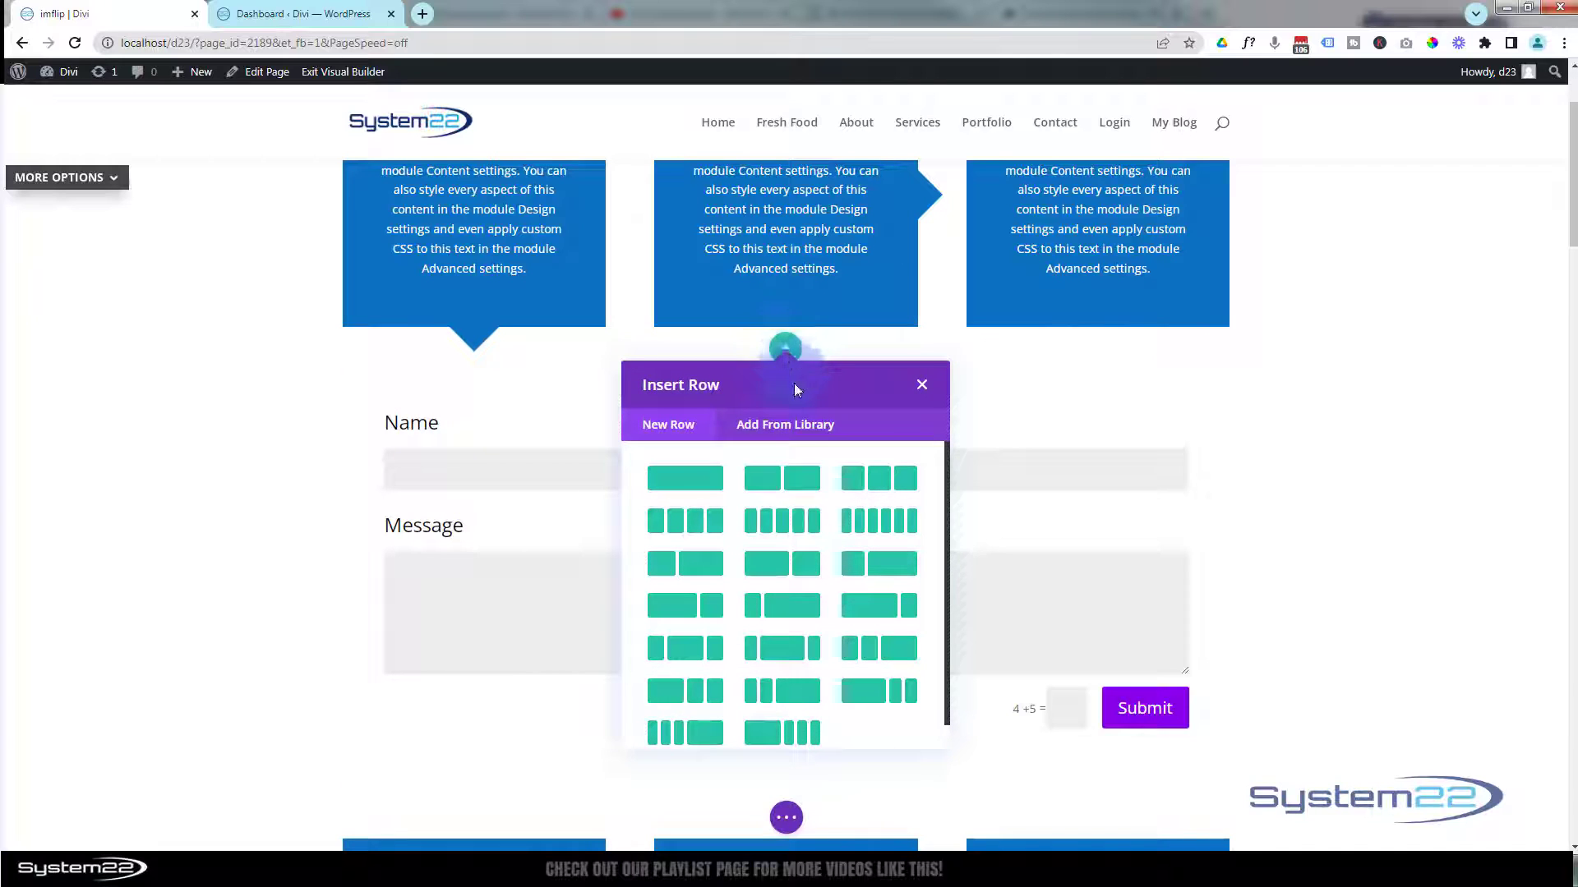
{"action": "left_click", "coordinate": [800, 567]}
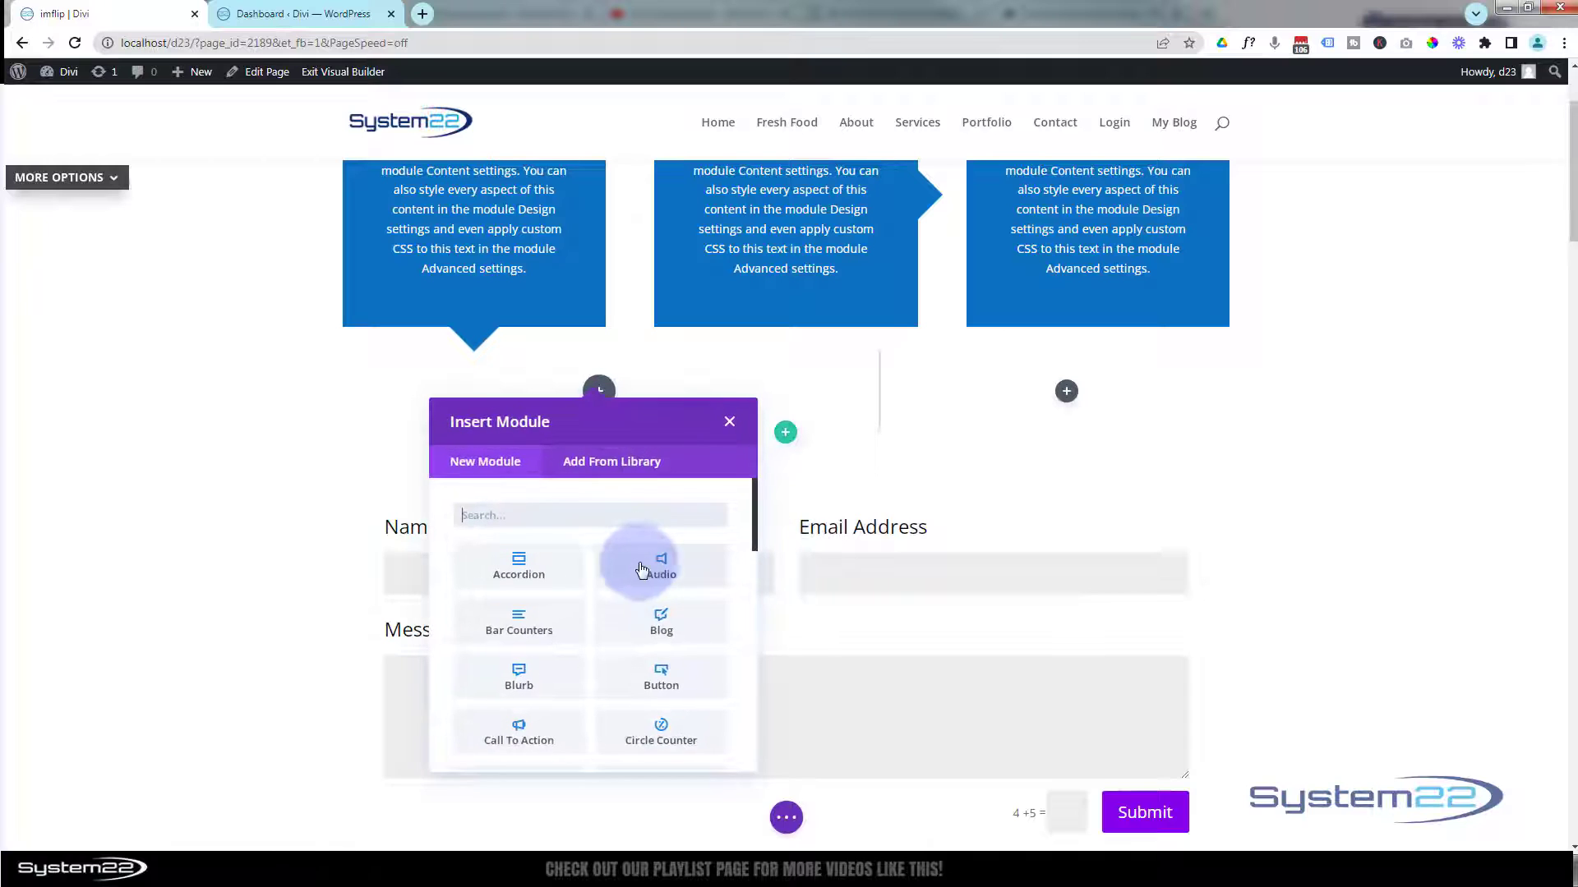
Add an Image module to the wide left column and assign it the teal-helmeted robot woman picture from the media library.
{"action": "scroll", "coordinate": [627, 534], "scroll_direction": "down", "scroll_amount": 3}
{"action": "scroll", "coordinate": [626, 539], "scroll_direction": "down", "scroll_amount": 3}
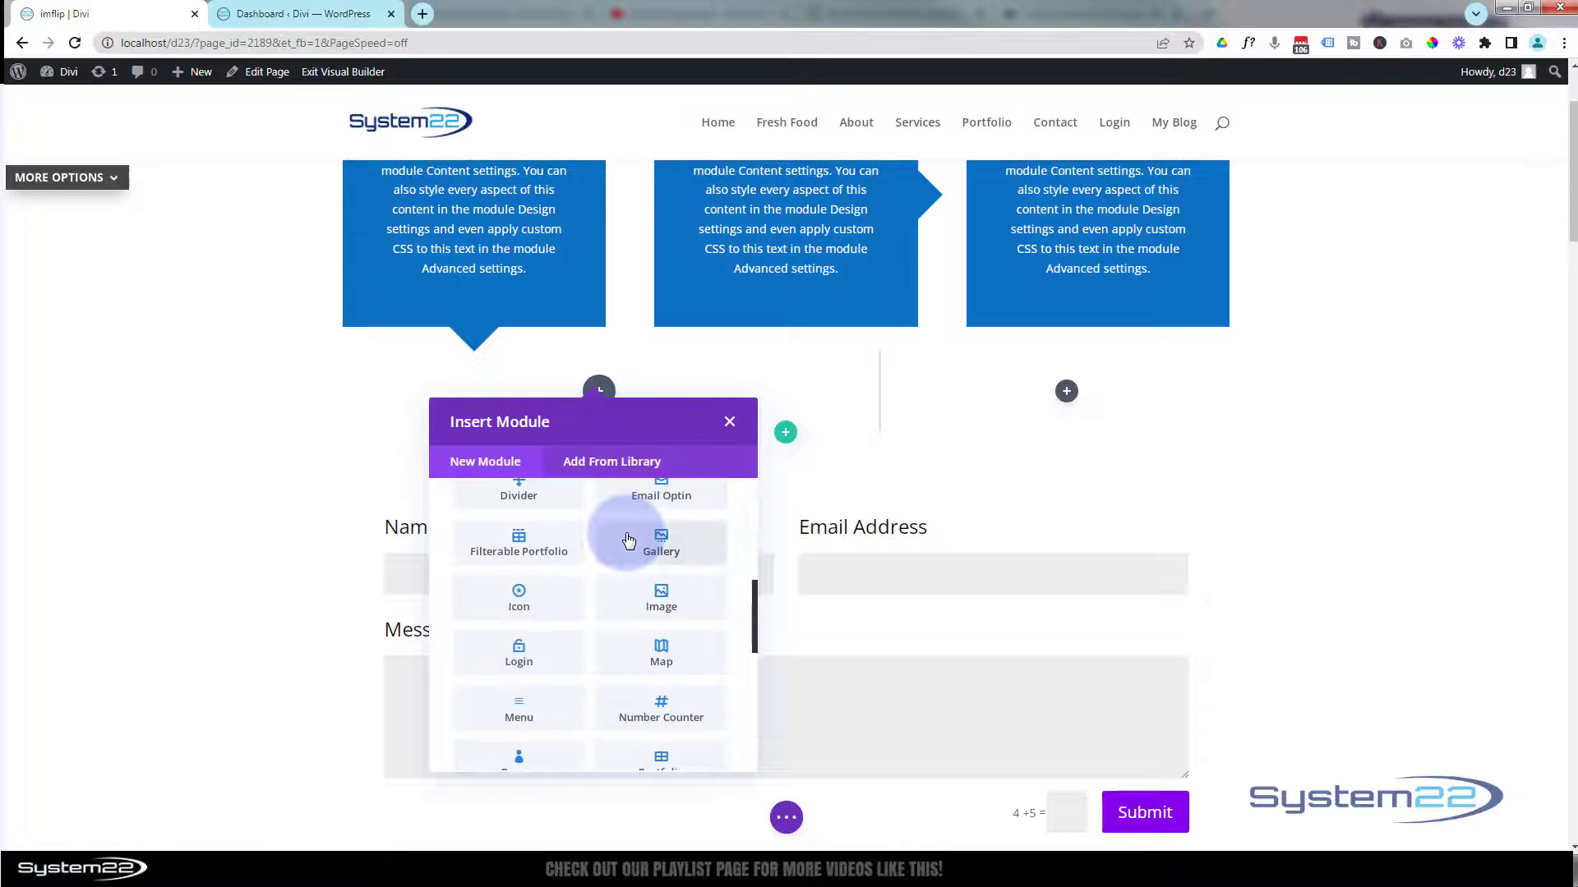
{"action": "left_click", "coordinate": [663, 597]}
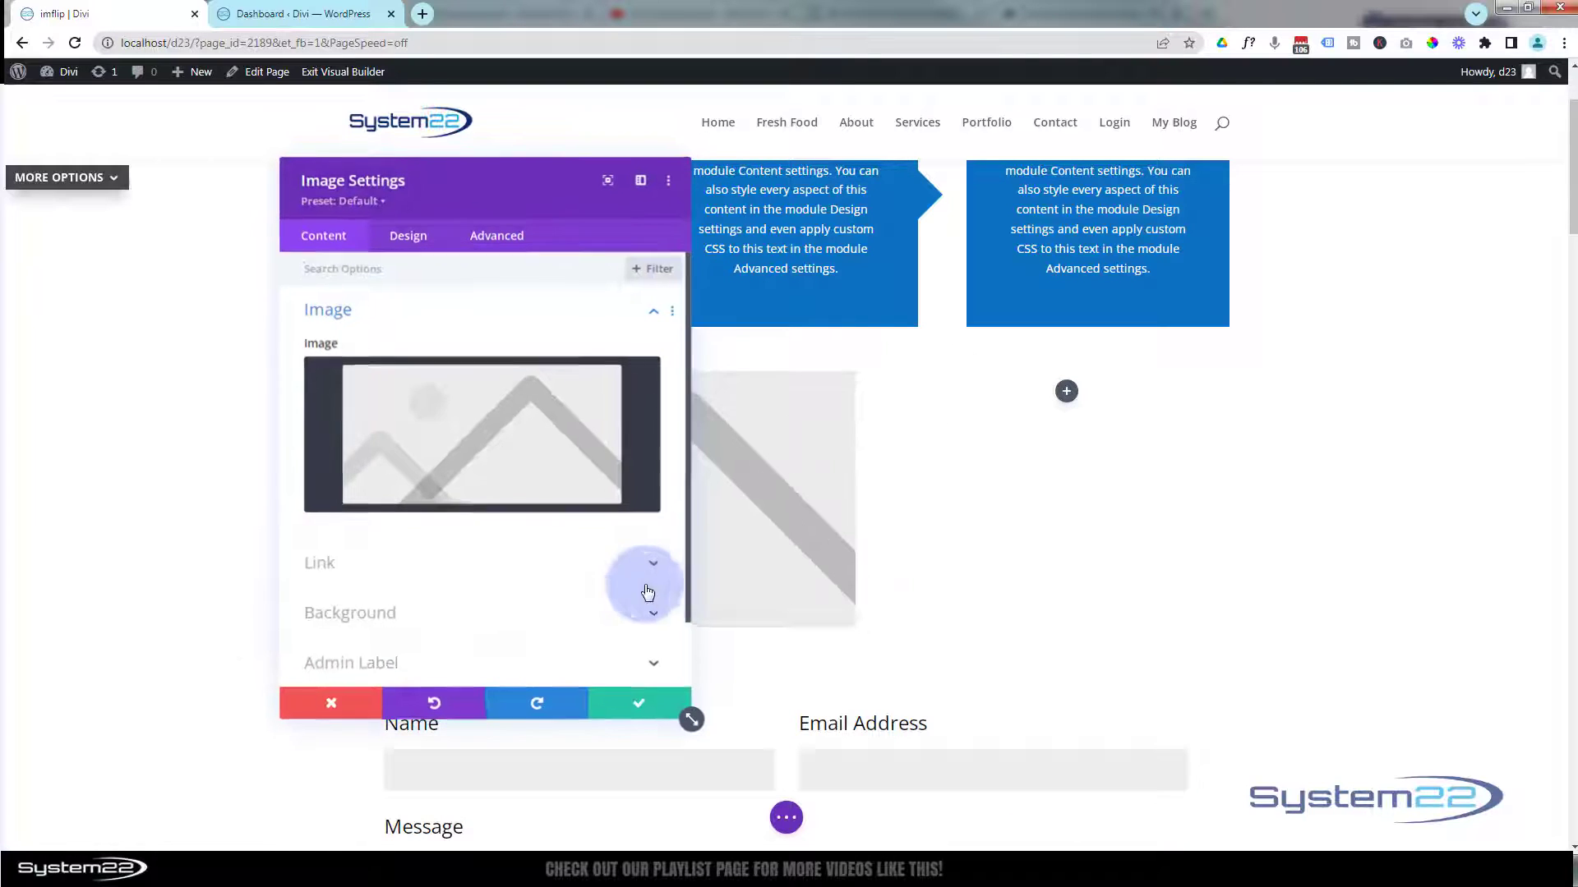
{"action": "left_click", "coordinate": [500, 445]}
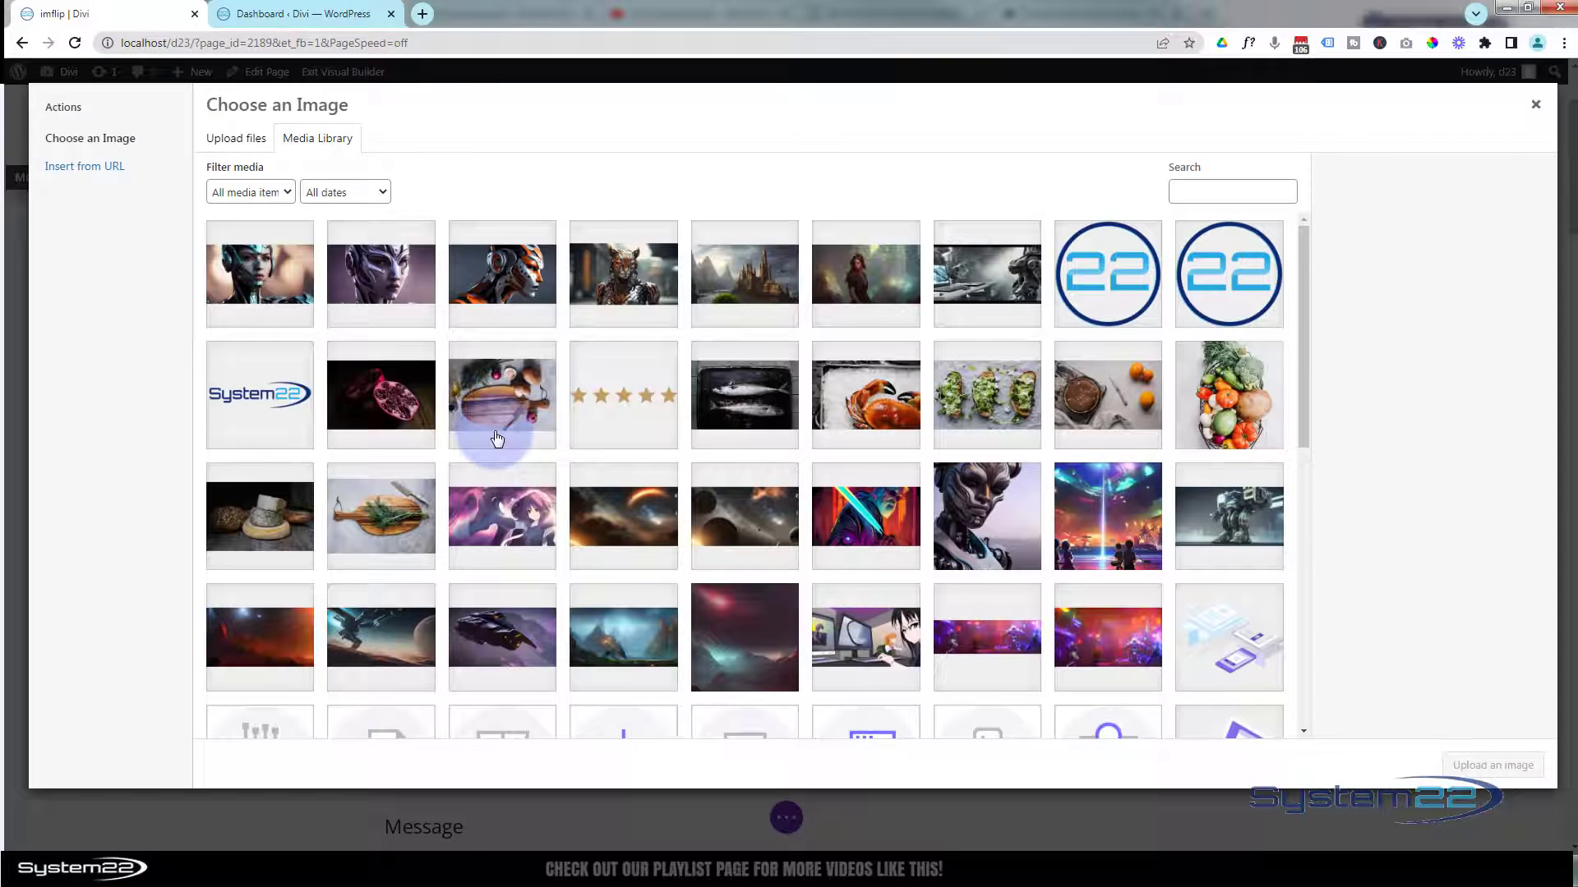
{"action": "left_click", "coordinate": [275, 300]}
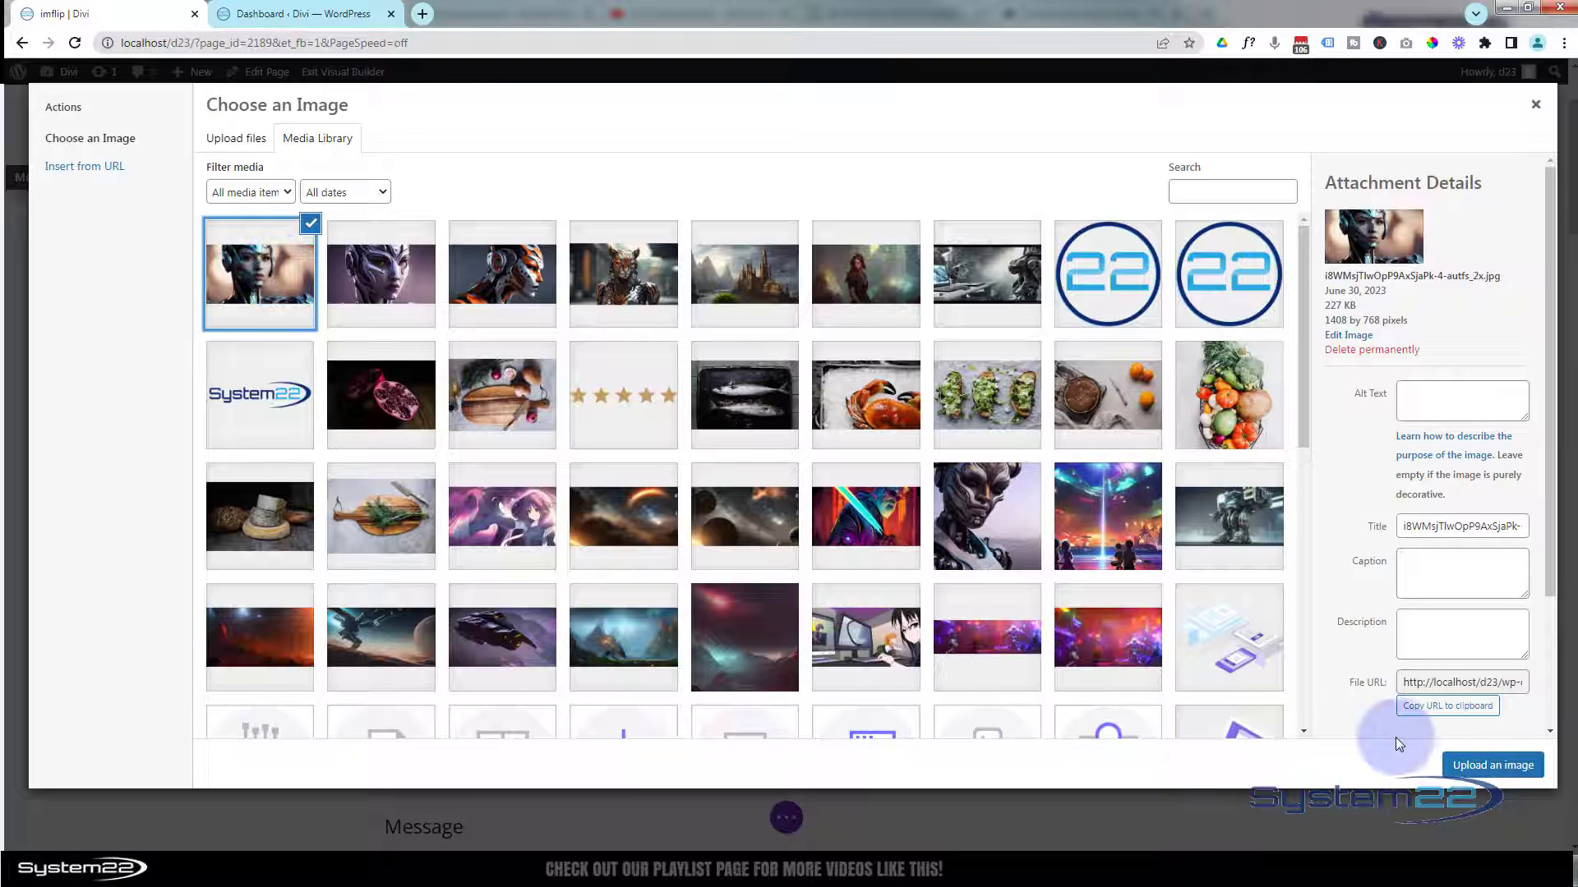
{"action": "left_click", "coordinate": [1487, 764]}
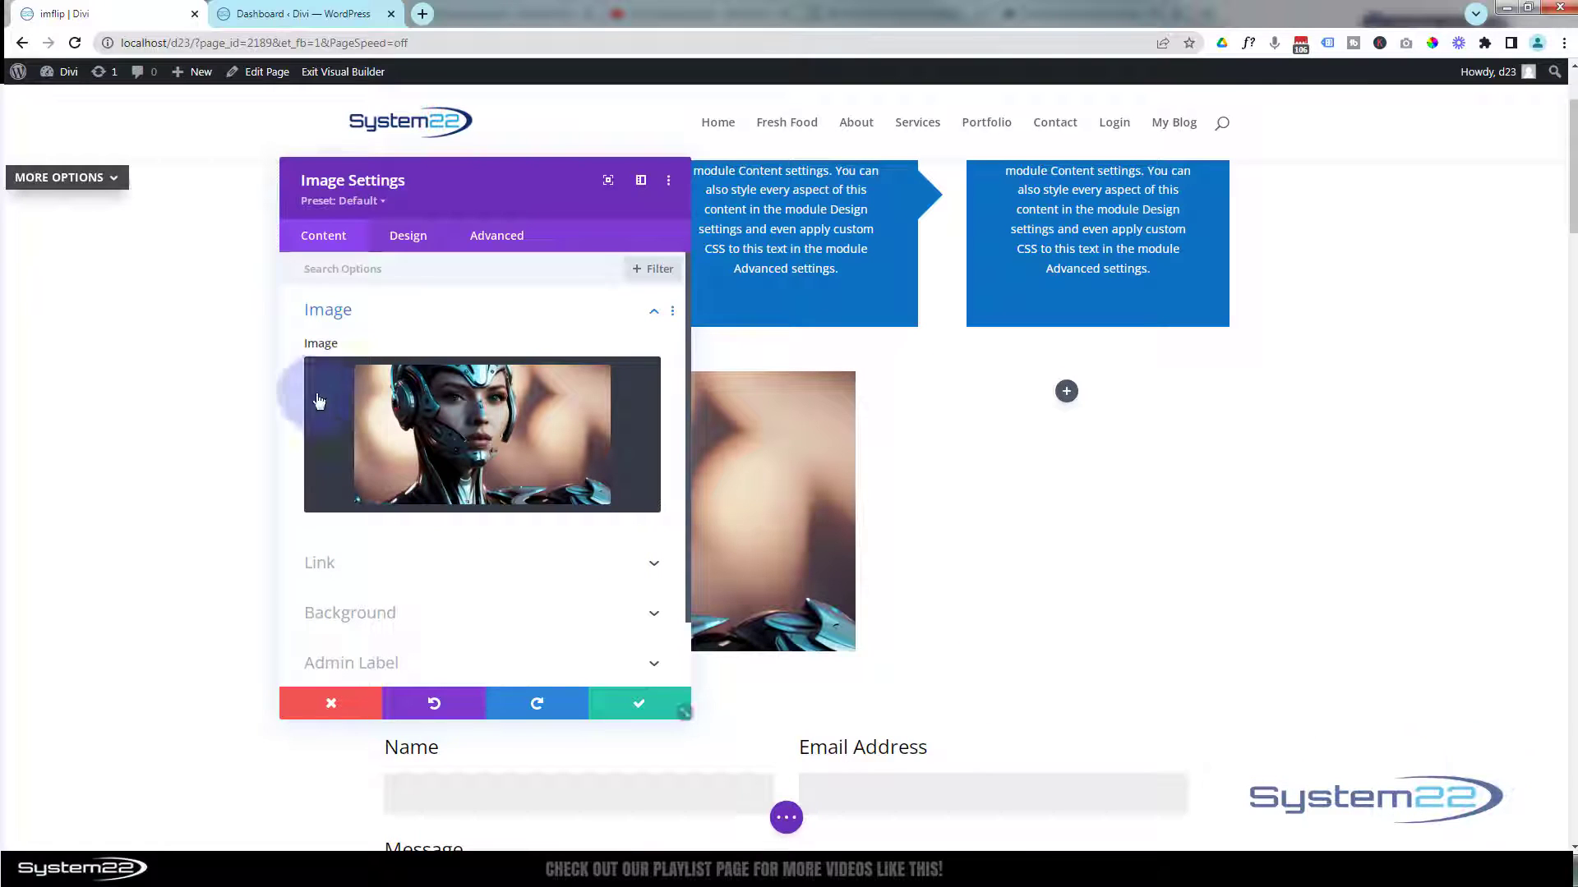
Enable Open in Lightbox for the left column's image and save the module settings.
{"action": "left_click", "coordinate": [398, 572]}
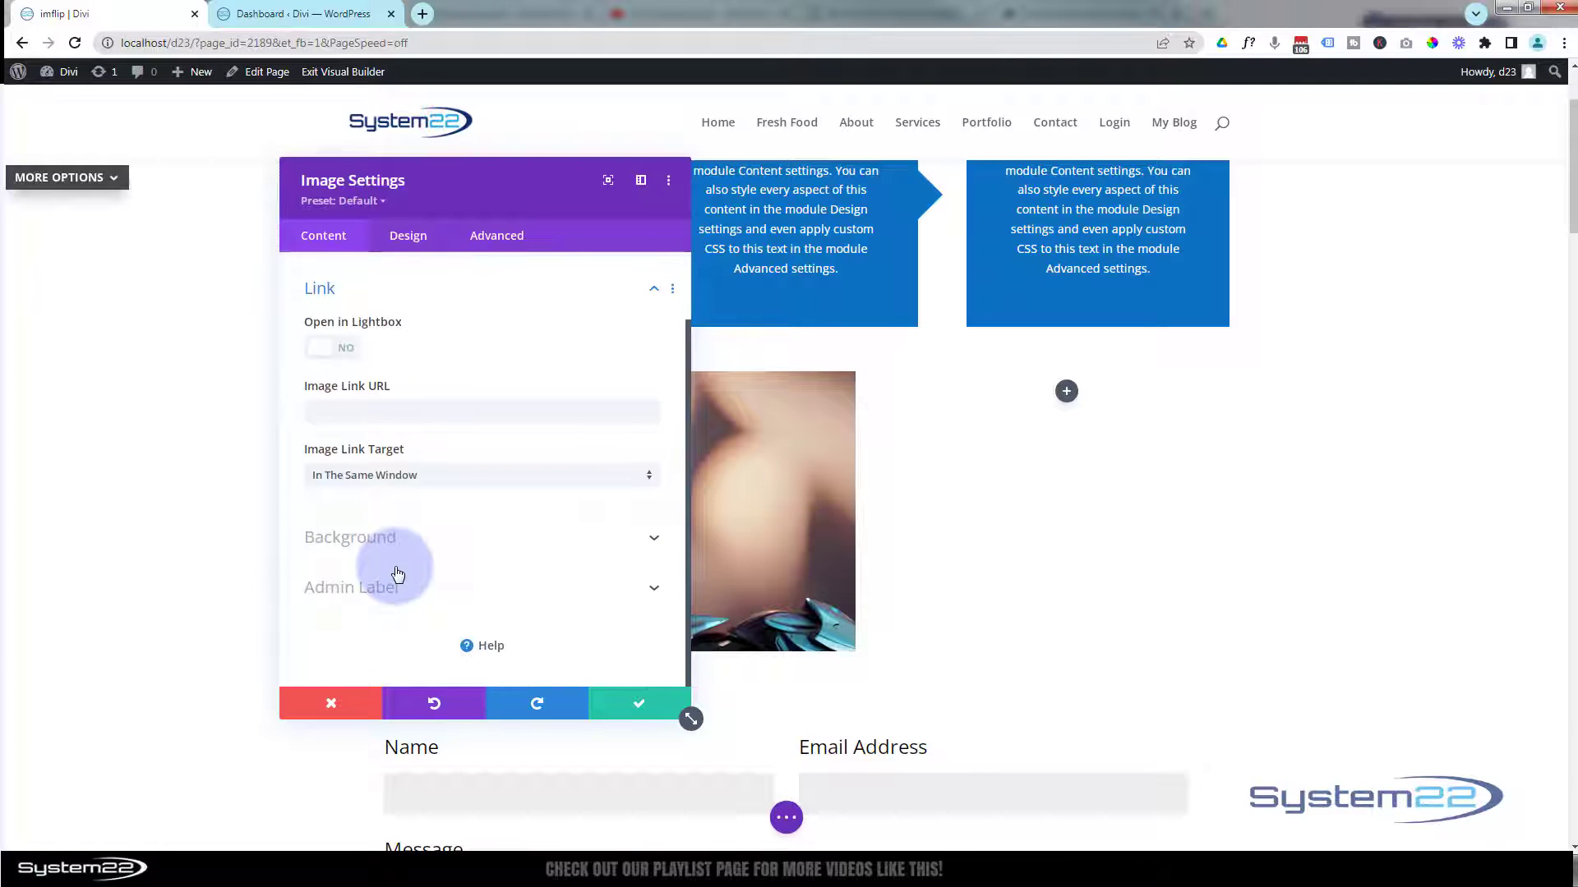
{"action": "left_click", "coordinate": [347, 351]}
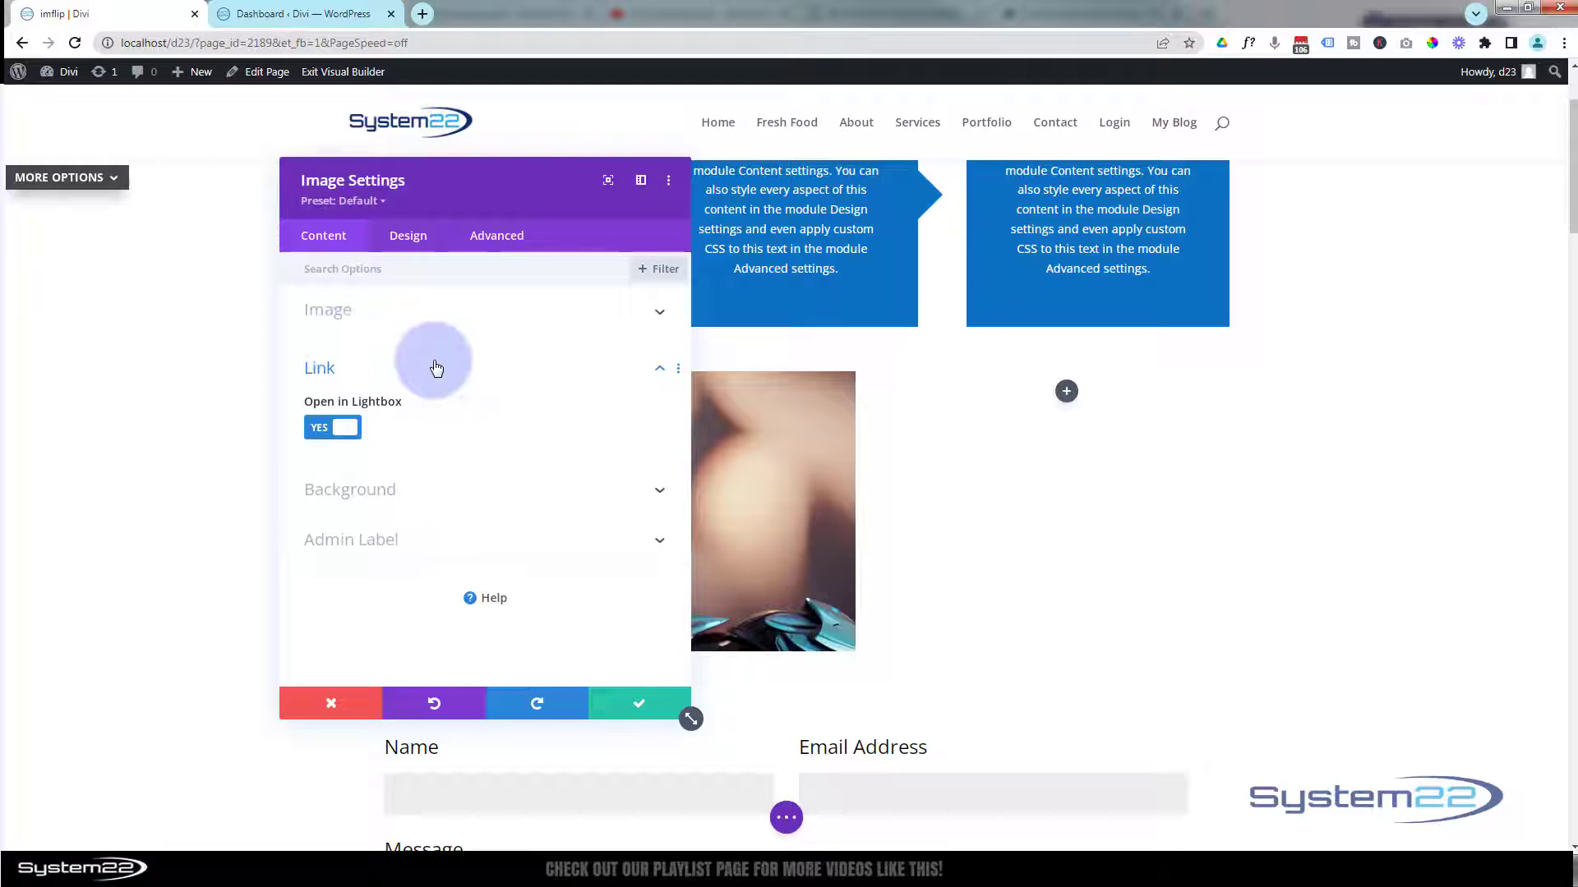
{"action": "left_click_drag", "start_coordinate": [491, 202], "coordinate": [1394, 301]}
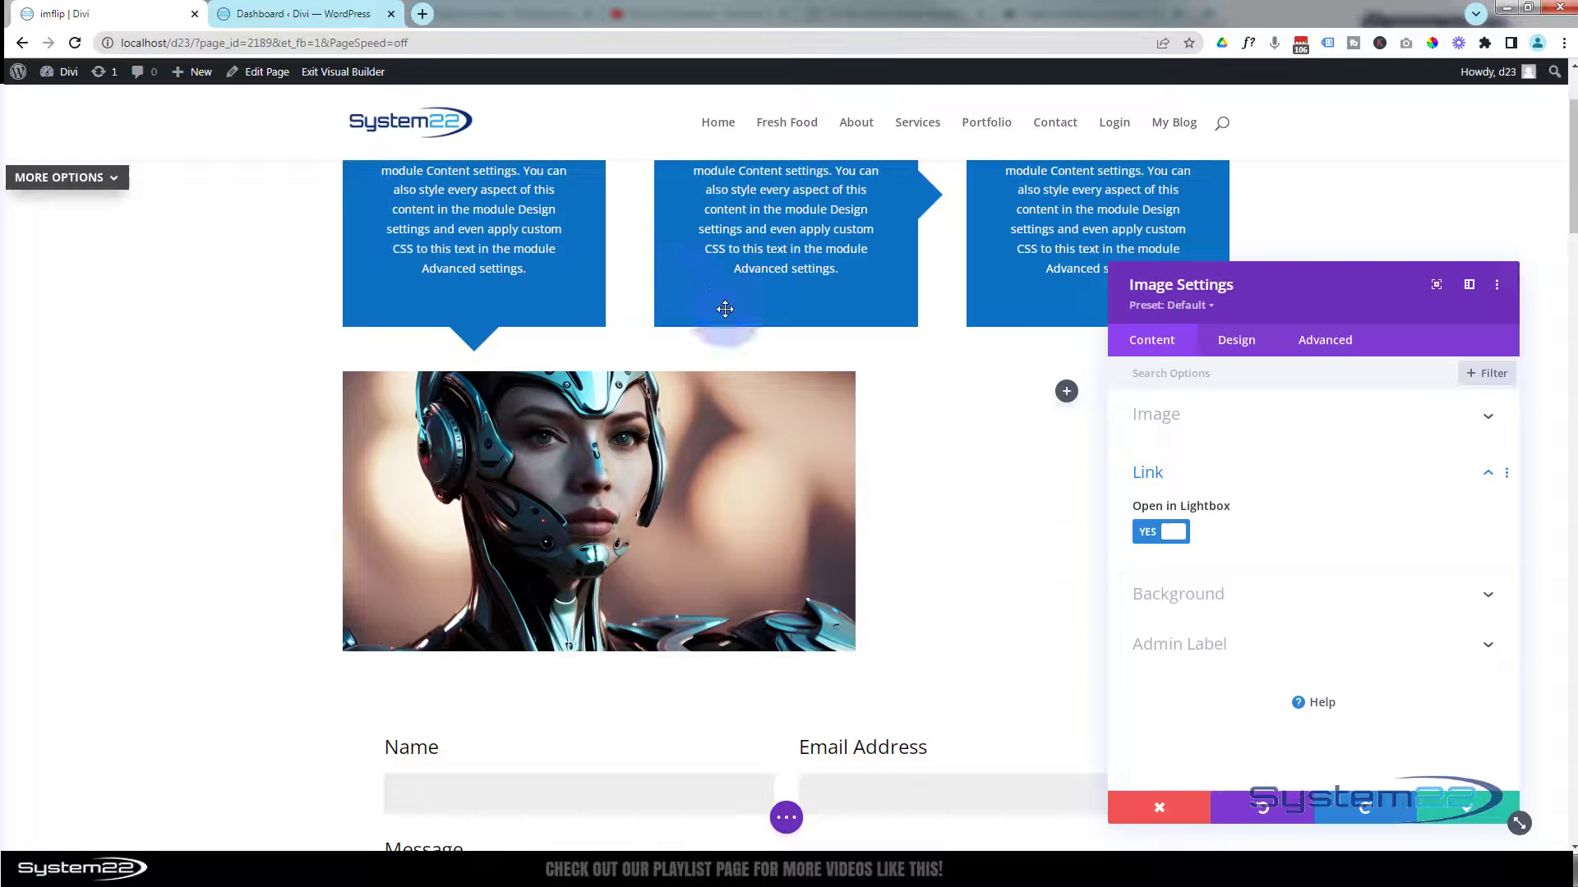
{"action": "left_click", "coordinate": [846, 782]}
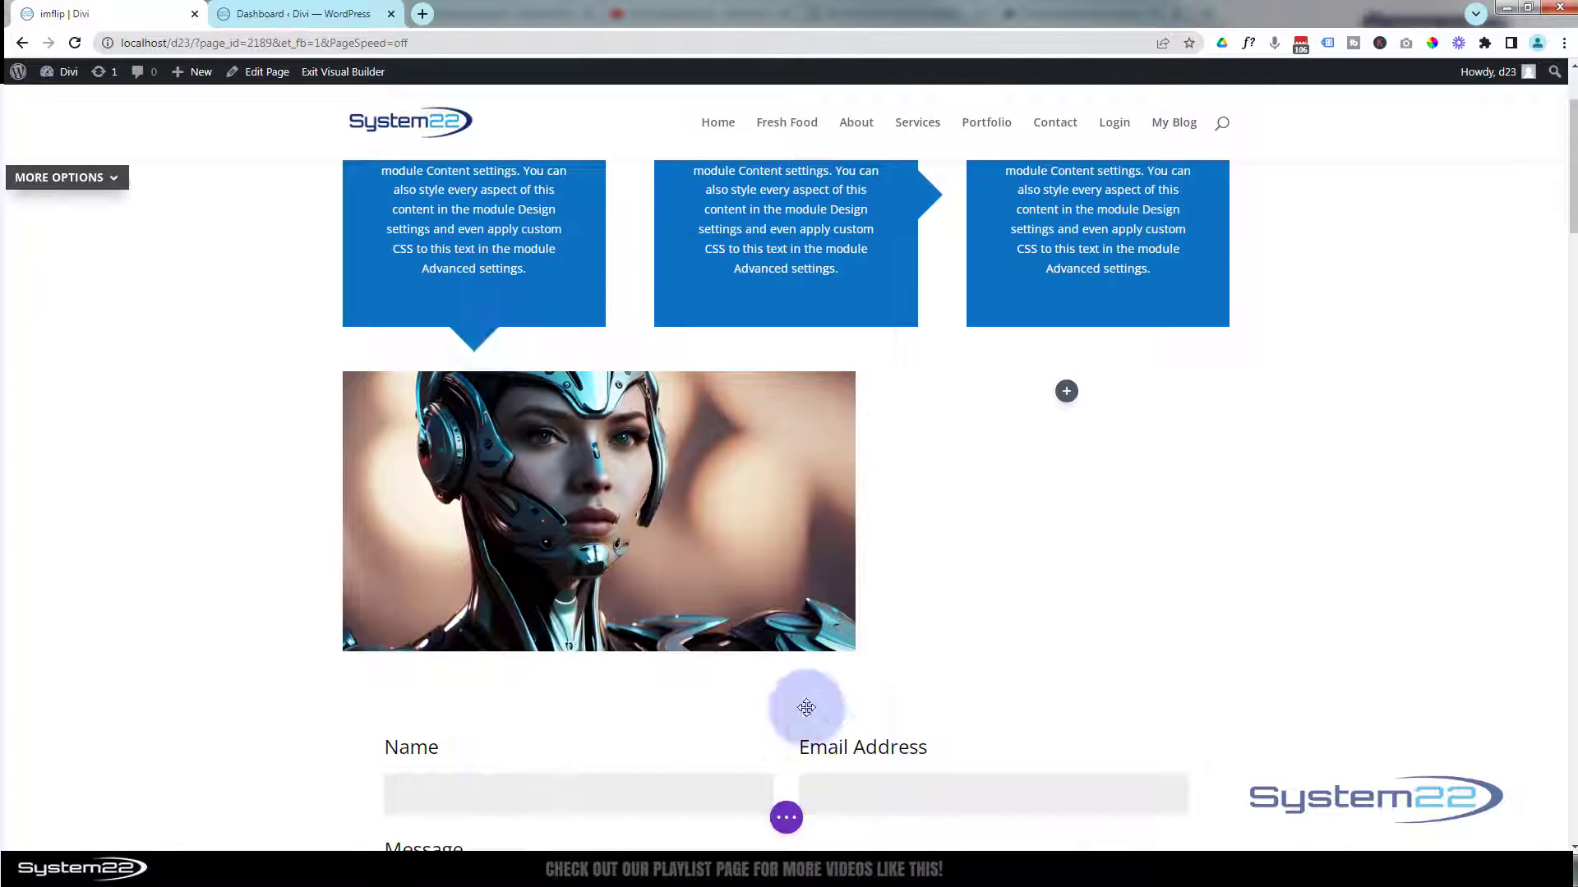
Duplicate the lightbox image, move the copy into the narrow right column, and duplicate it there so two are stacked.
{"action": "mouse_move", "coordinate": [569, 422]}
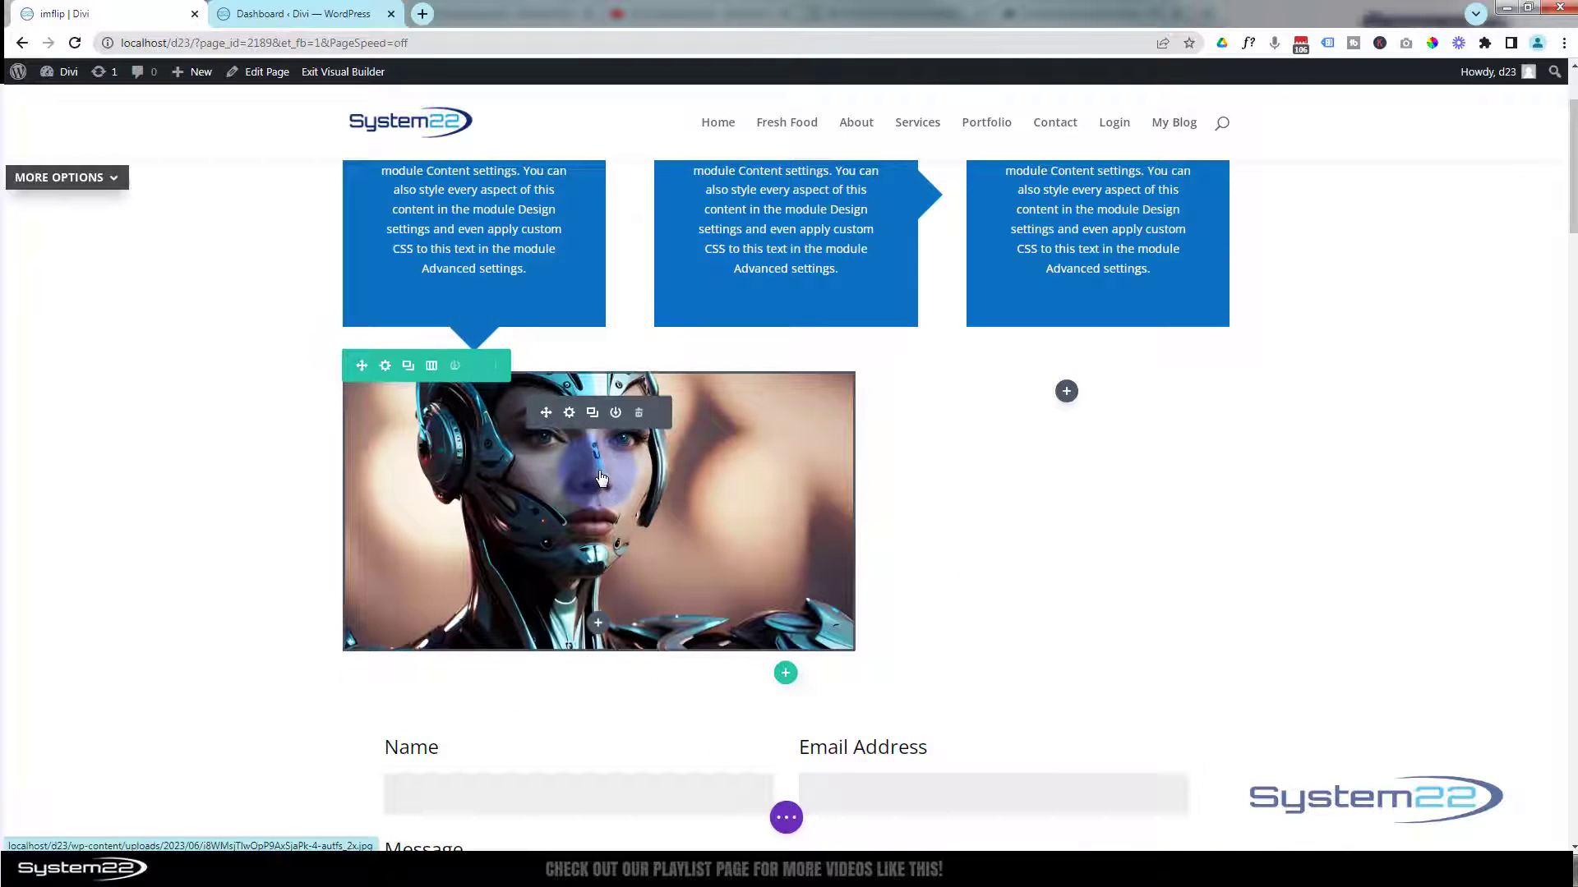
{"action": "left_click", "coordinate": [592, 413]}
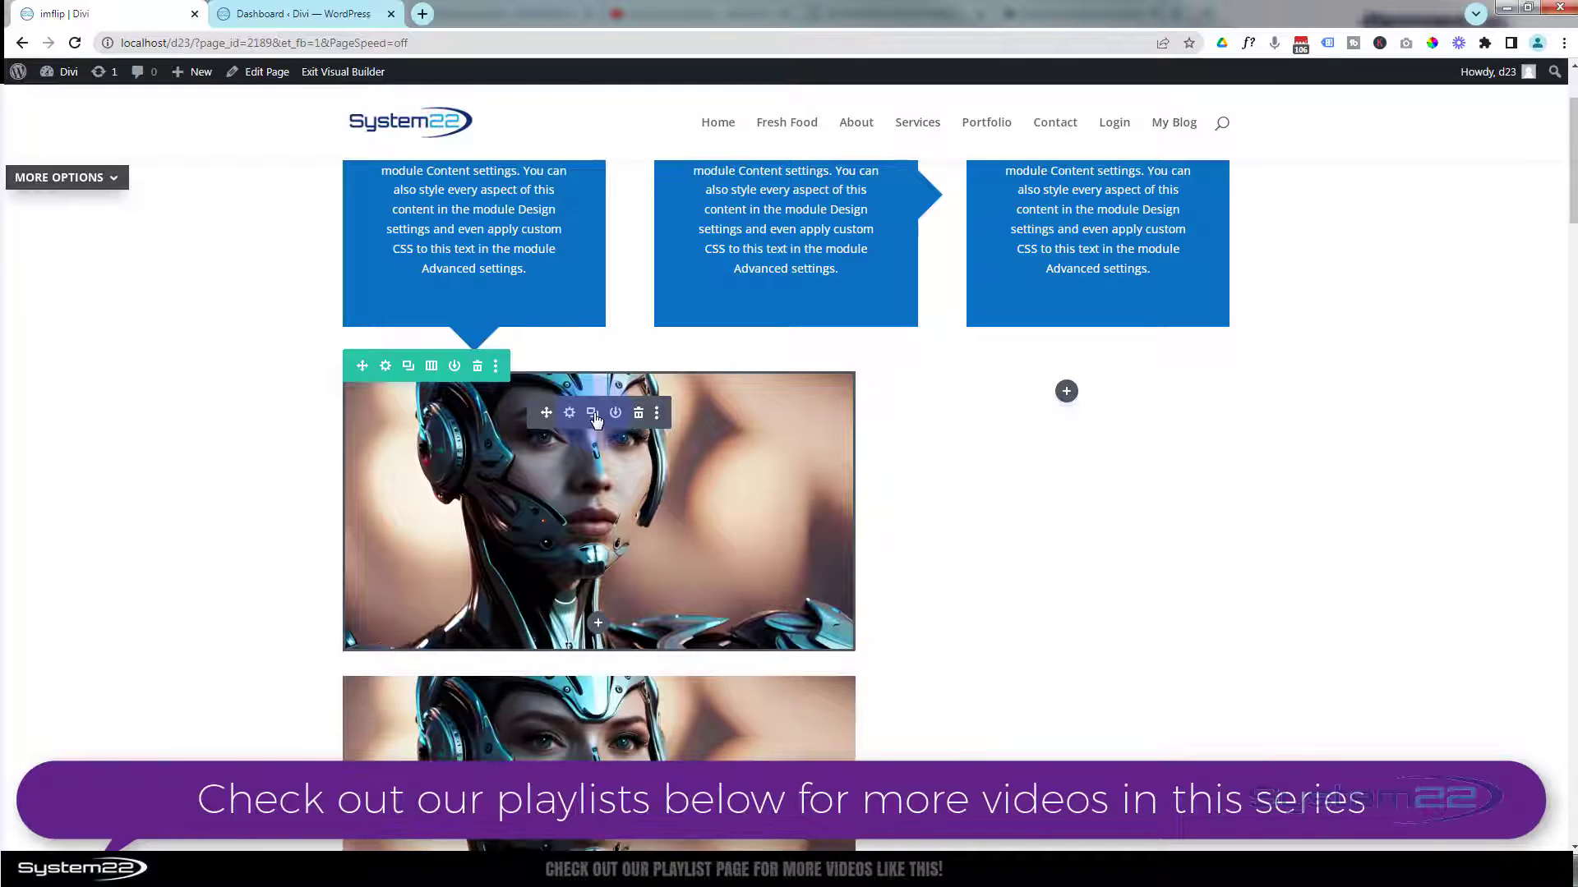
{"action": "left_click_drag", "start_coordinate": [617, 412], "coordinate": [1019, 398]}
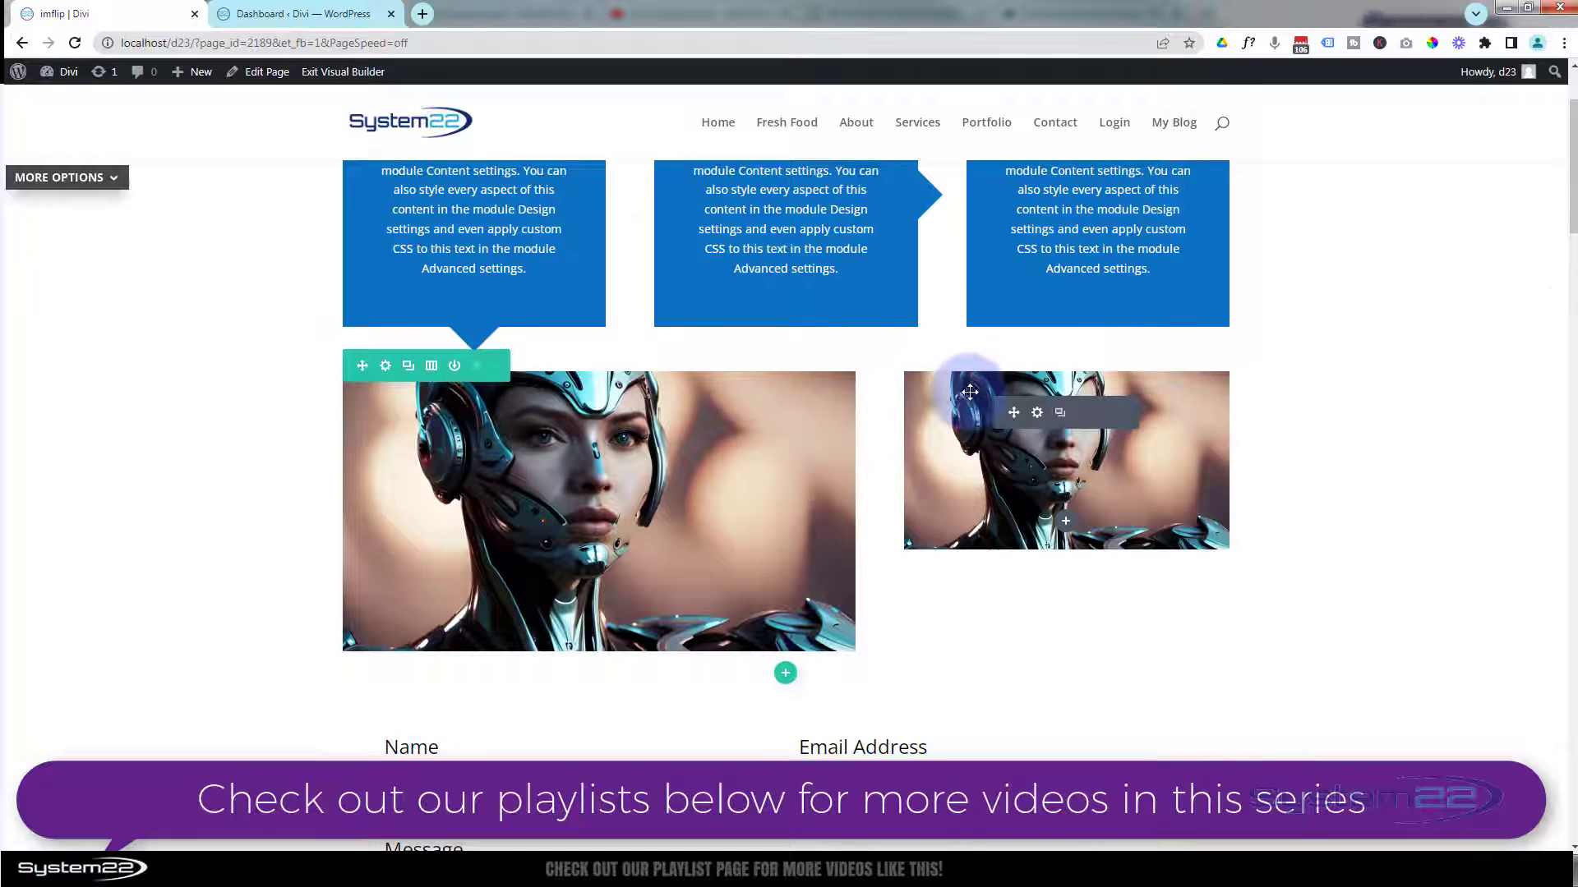
{"action": "left_click", "coordinate": [1060, 415]}
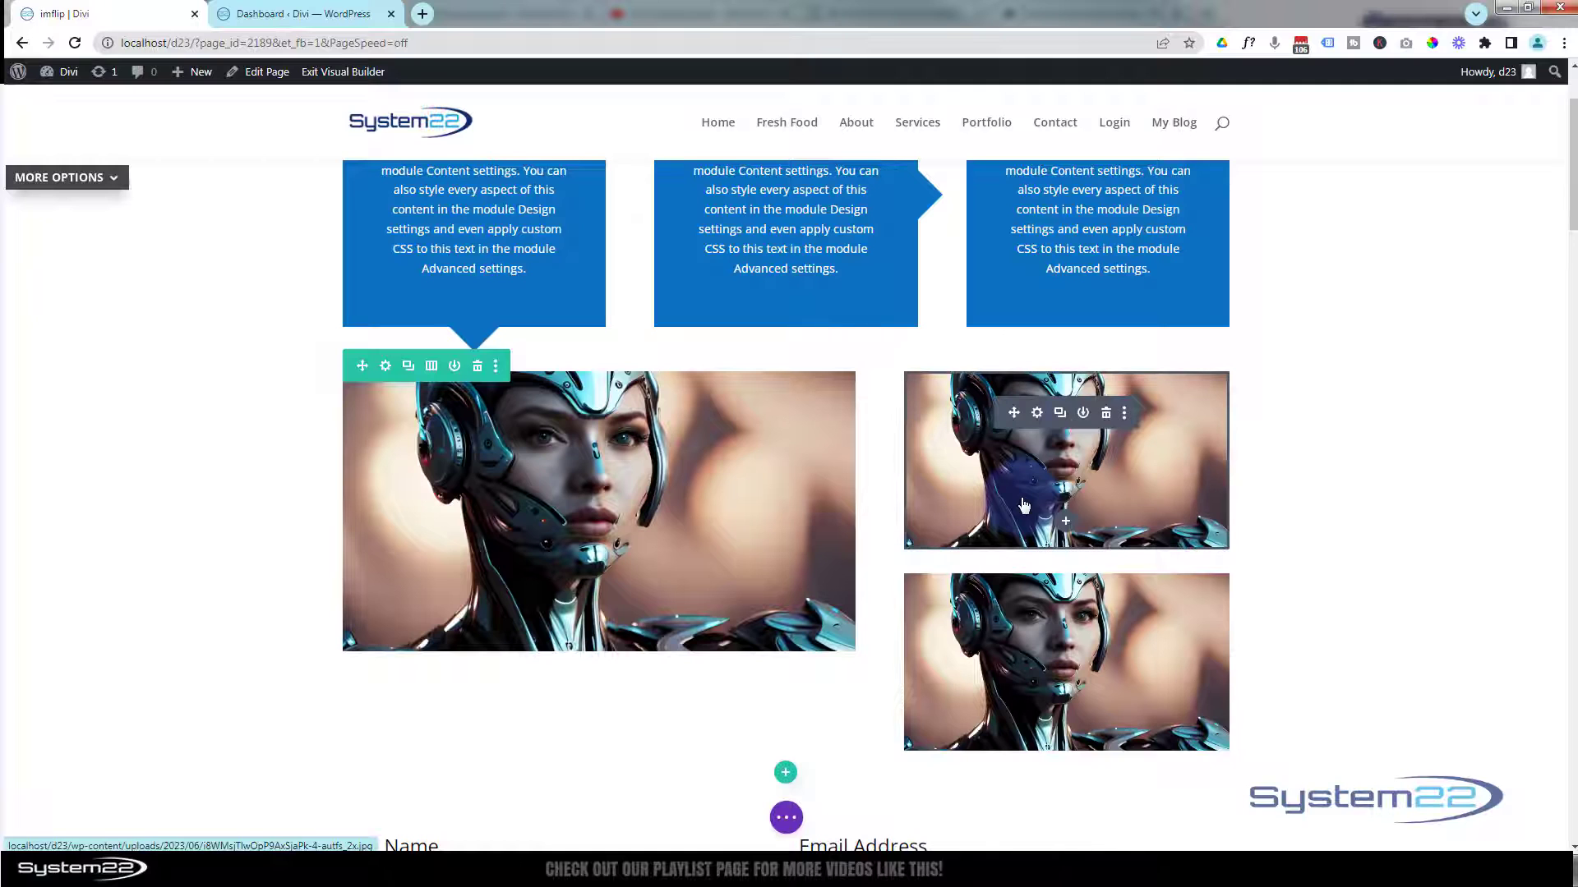
Replace the upper-right module's image with the purple masked robot face from the media library and save it.
{"action": "left_click", "coordinate": [1040, 416]}
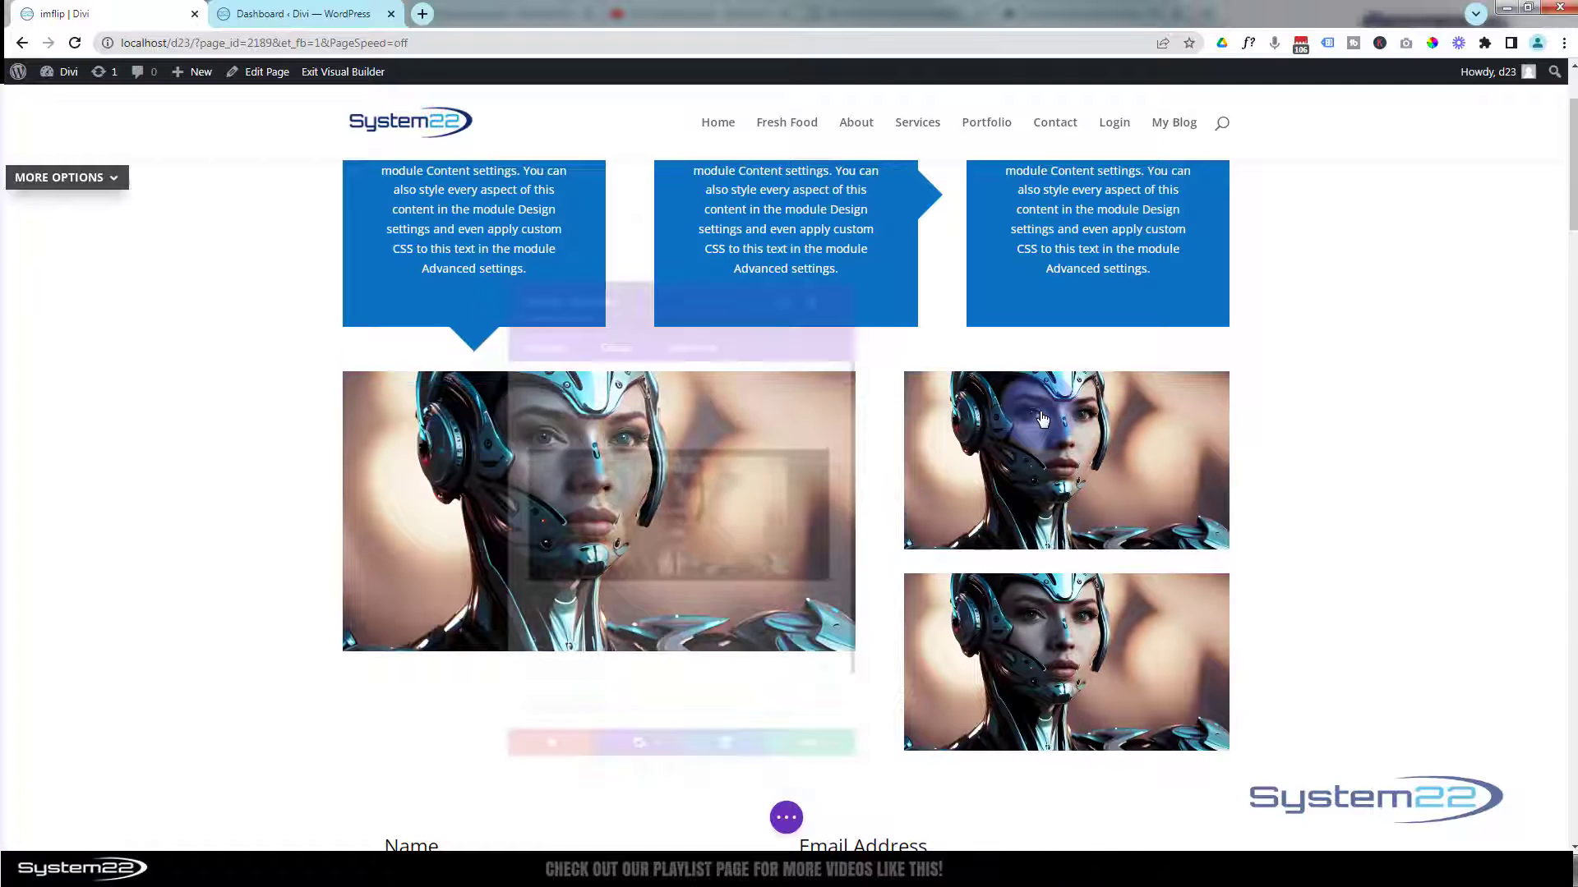
{"action": "left_click", "coordinate": [639, 504]}
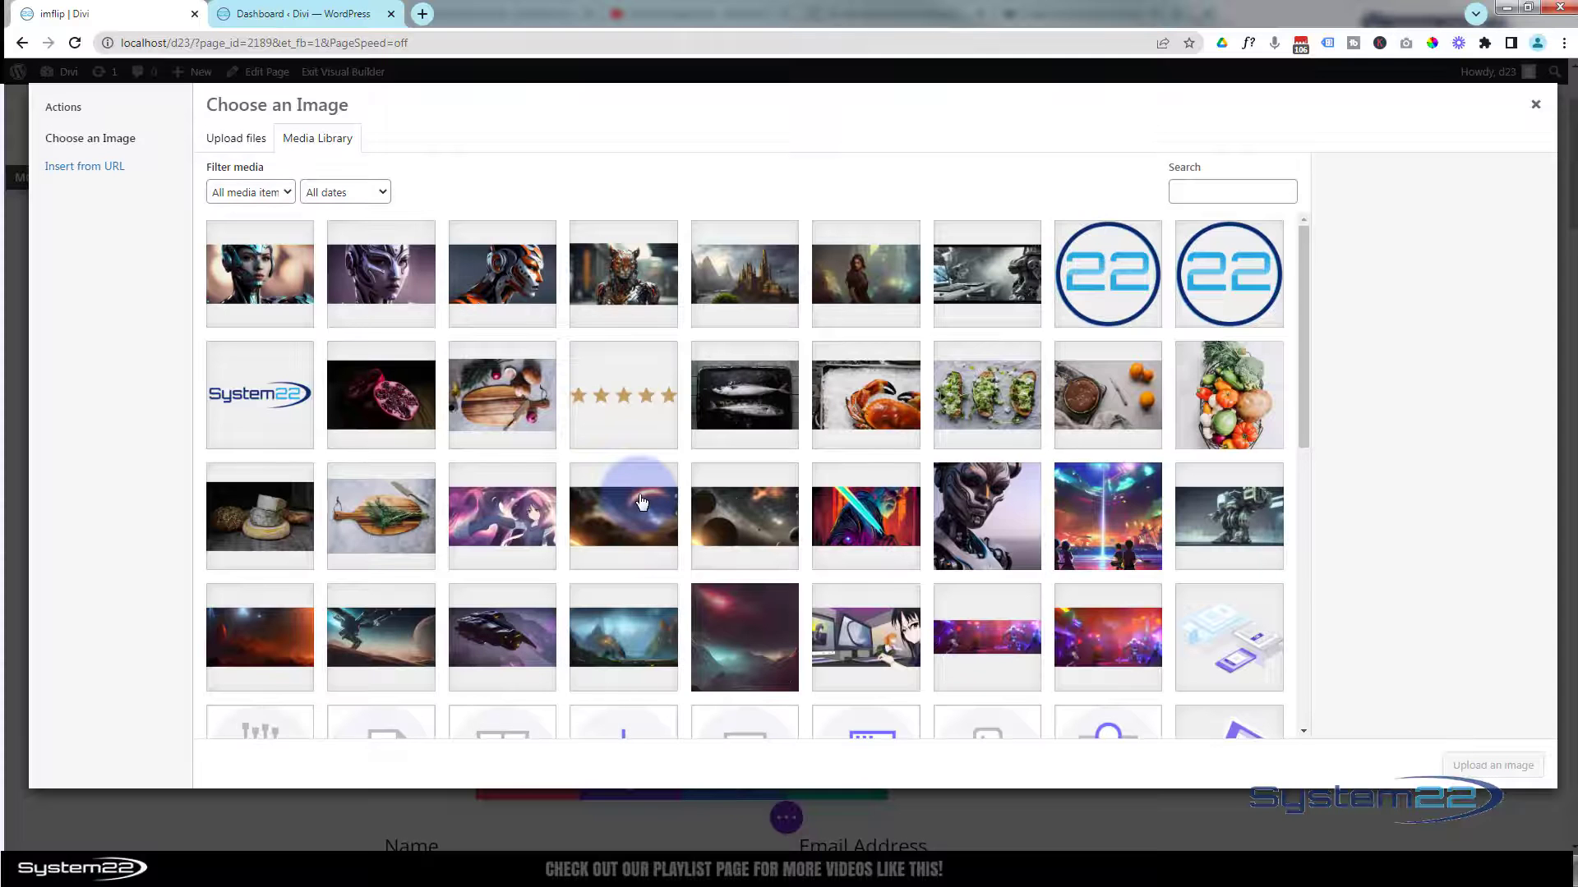
{"action": "left_click", "coordinate": [399, 277]}
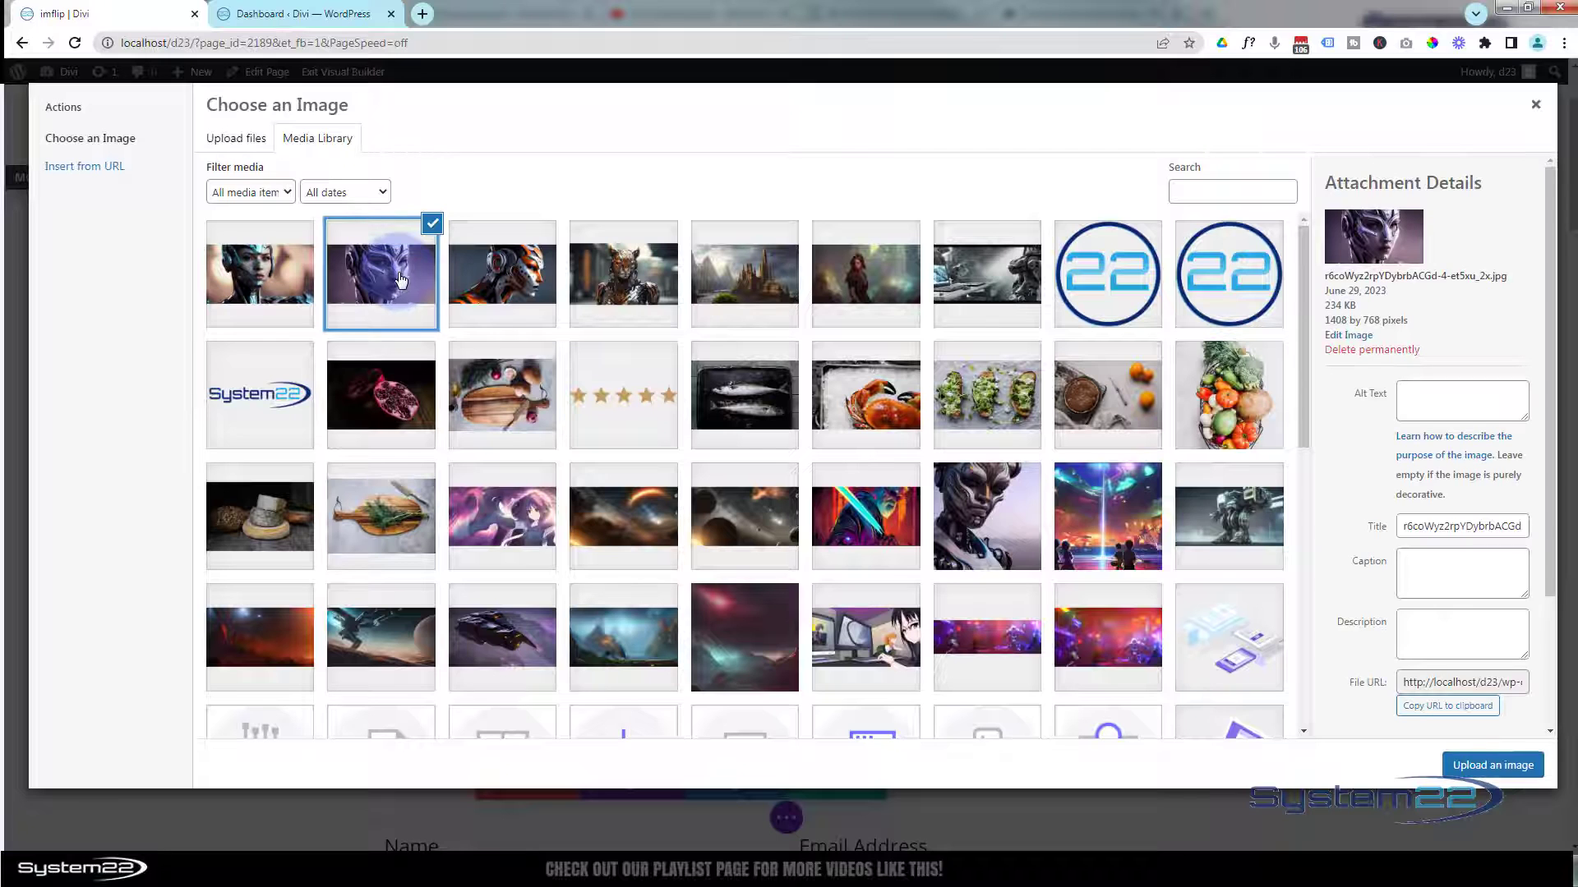
{"action": "left_click", "coordinate": [1492, 766]}
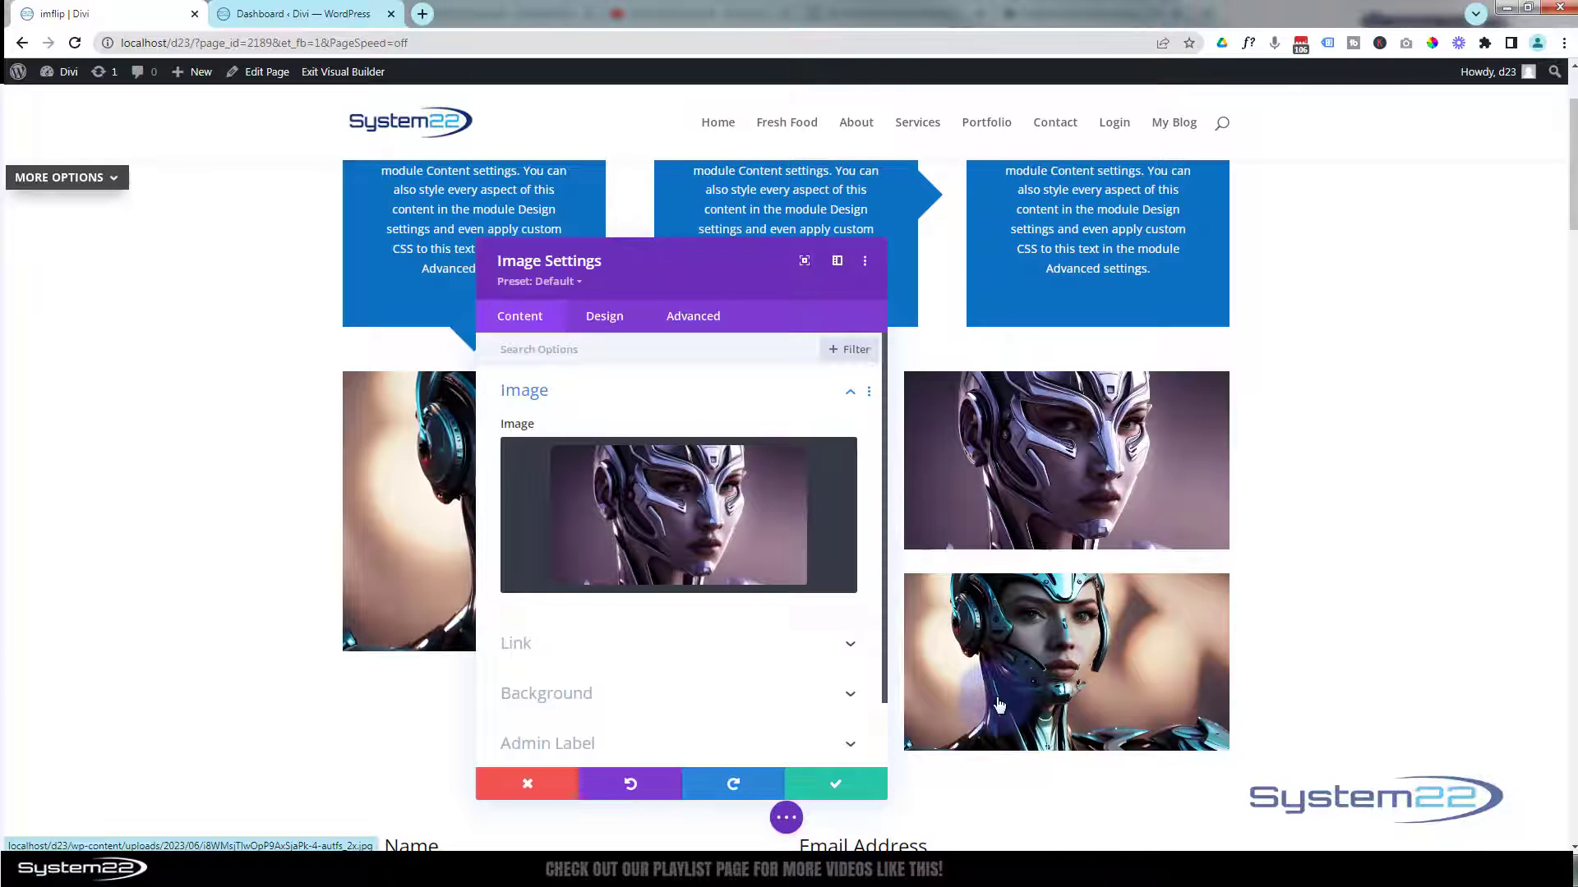
{"action": "left_click", "coordinate": [835, 784]}
Replace the lower-right module's image with the orange robot profile from the media library and save it.
{"action": "left_click", "coordinate": [672, 508]}
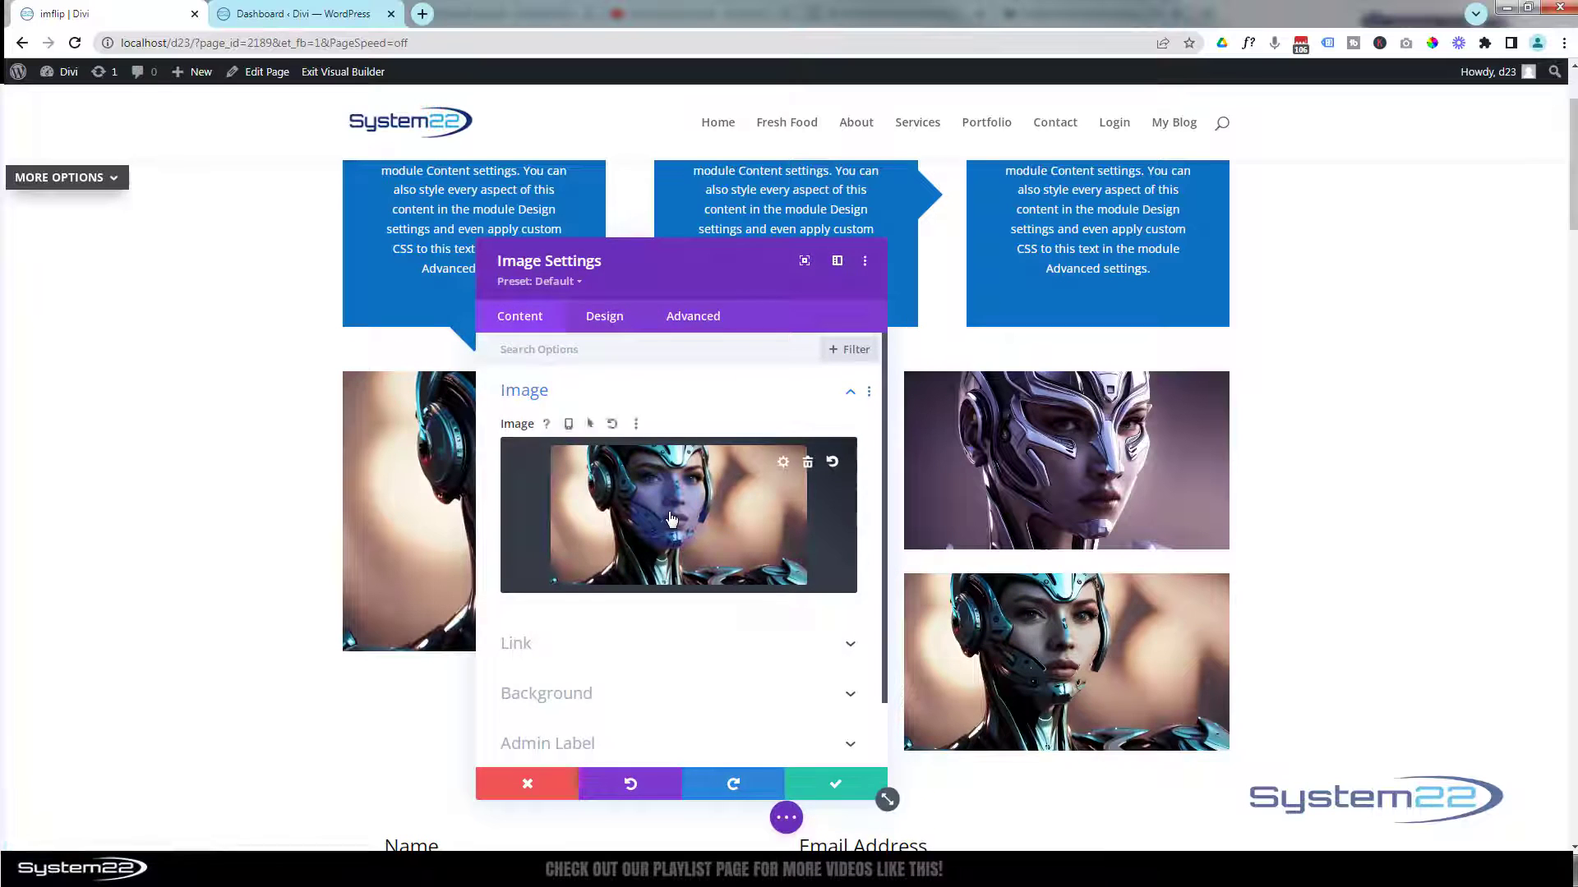
{"action": "left_click", "coordinate": [662, 508]}
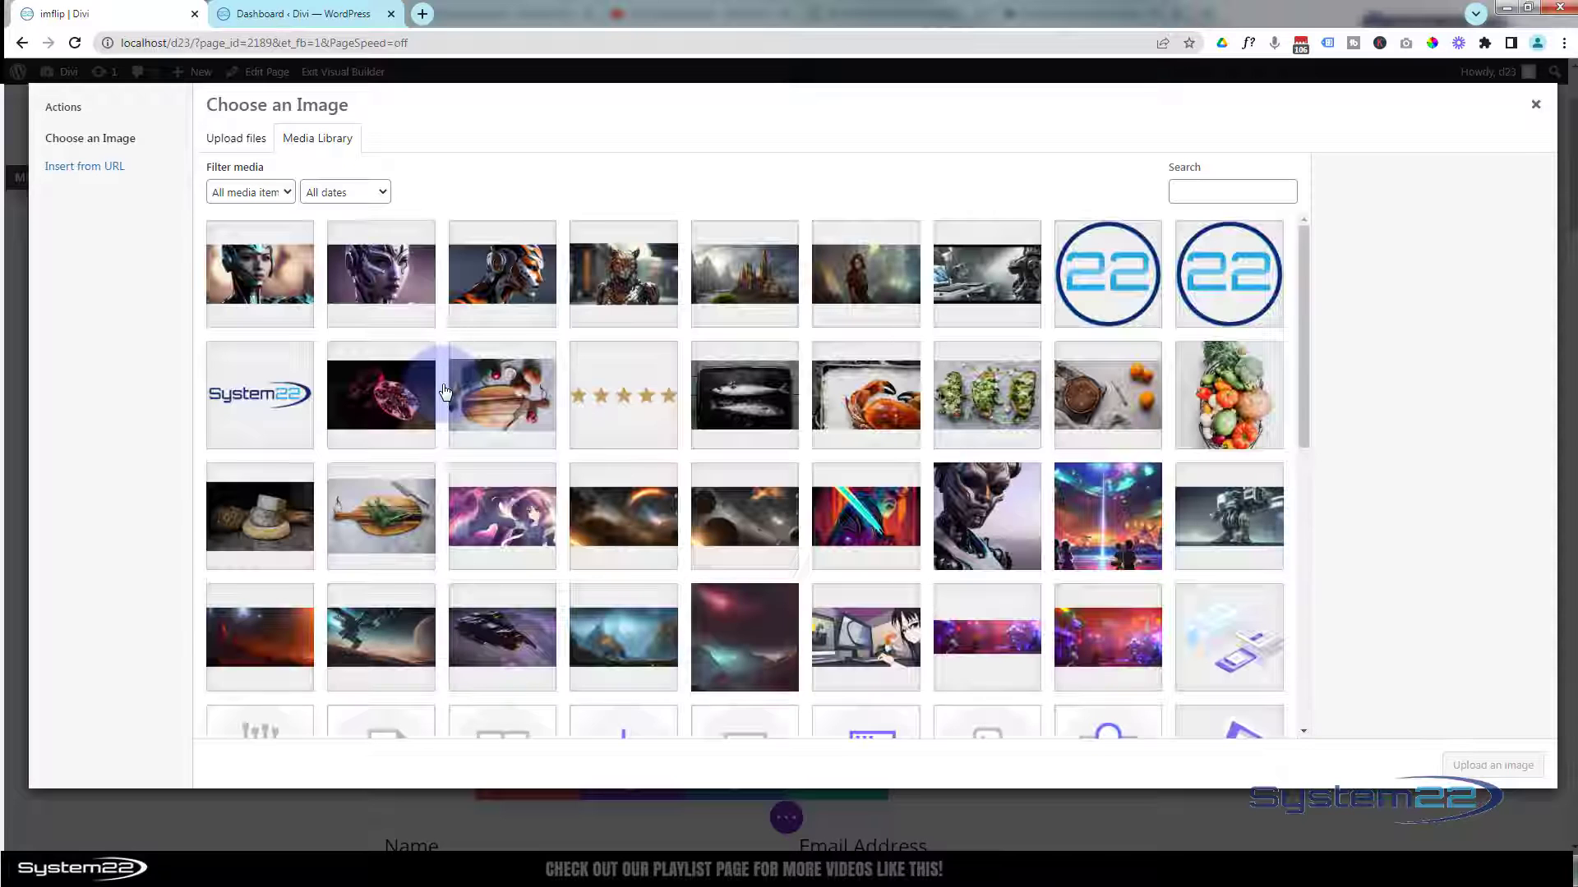
{"action": "left_click", "coordinate": [502, 279]}
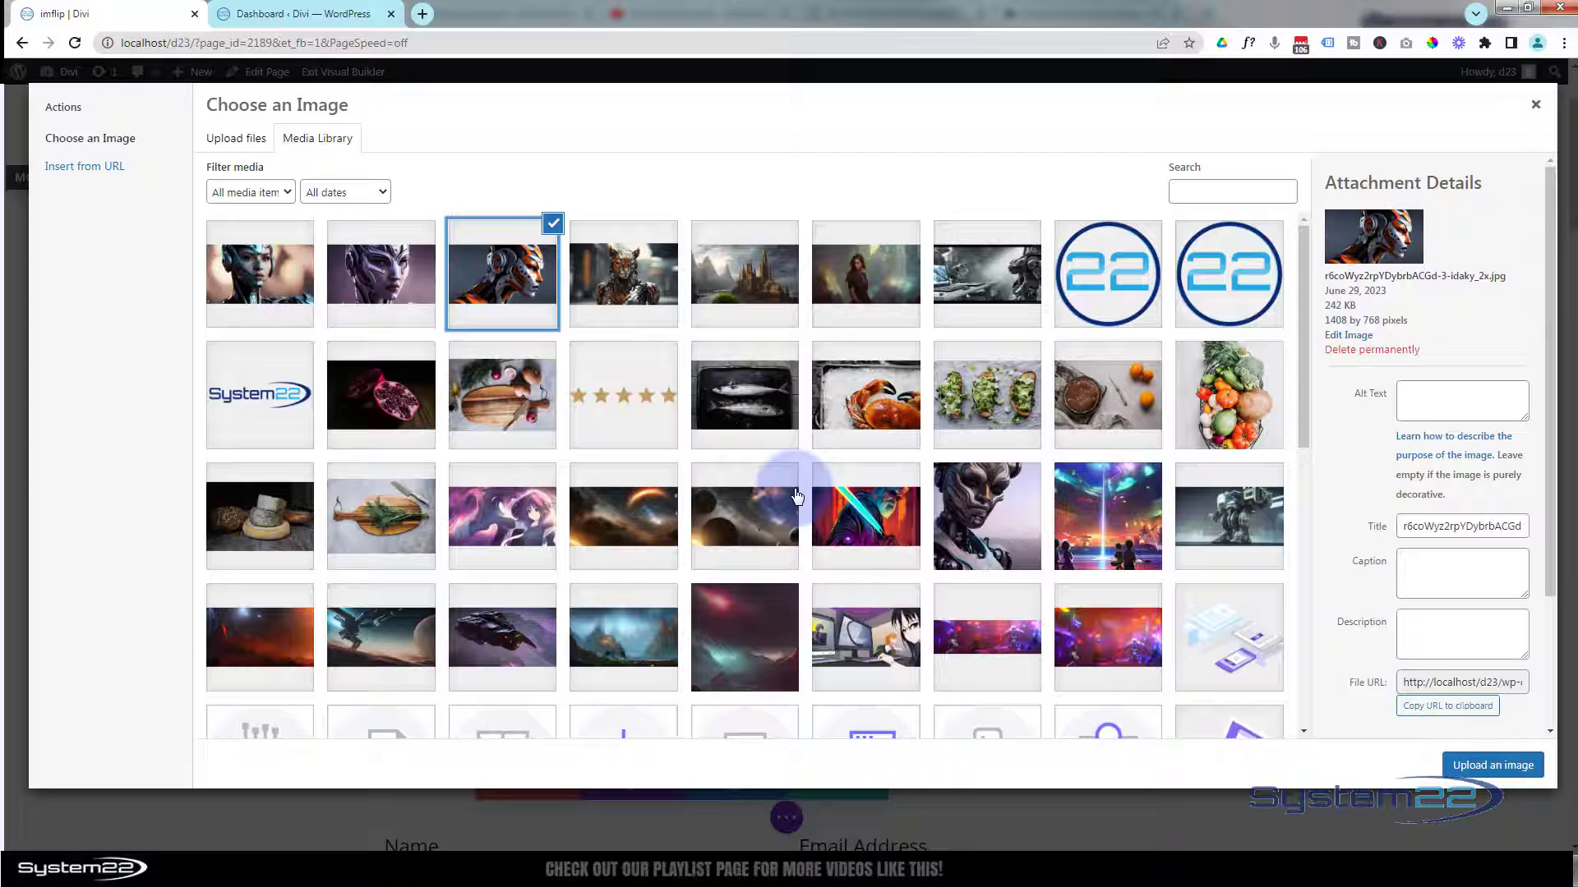
{"action": "left_click", "coordinate": [1492, 766]}
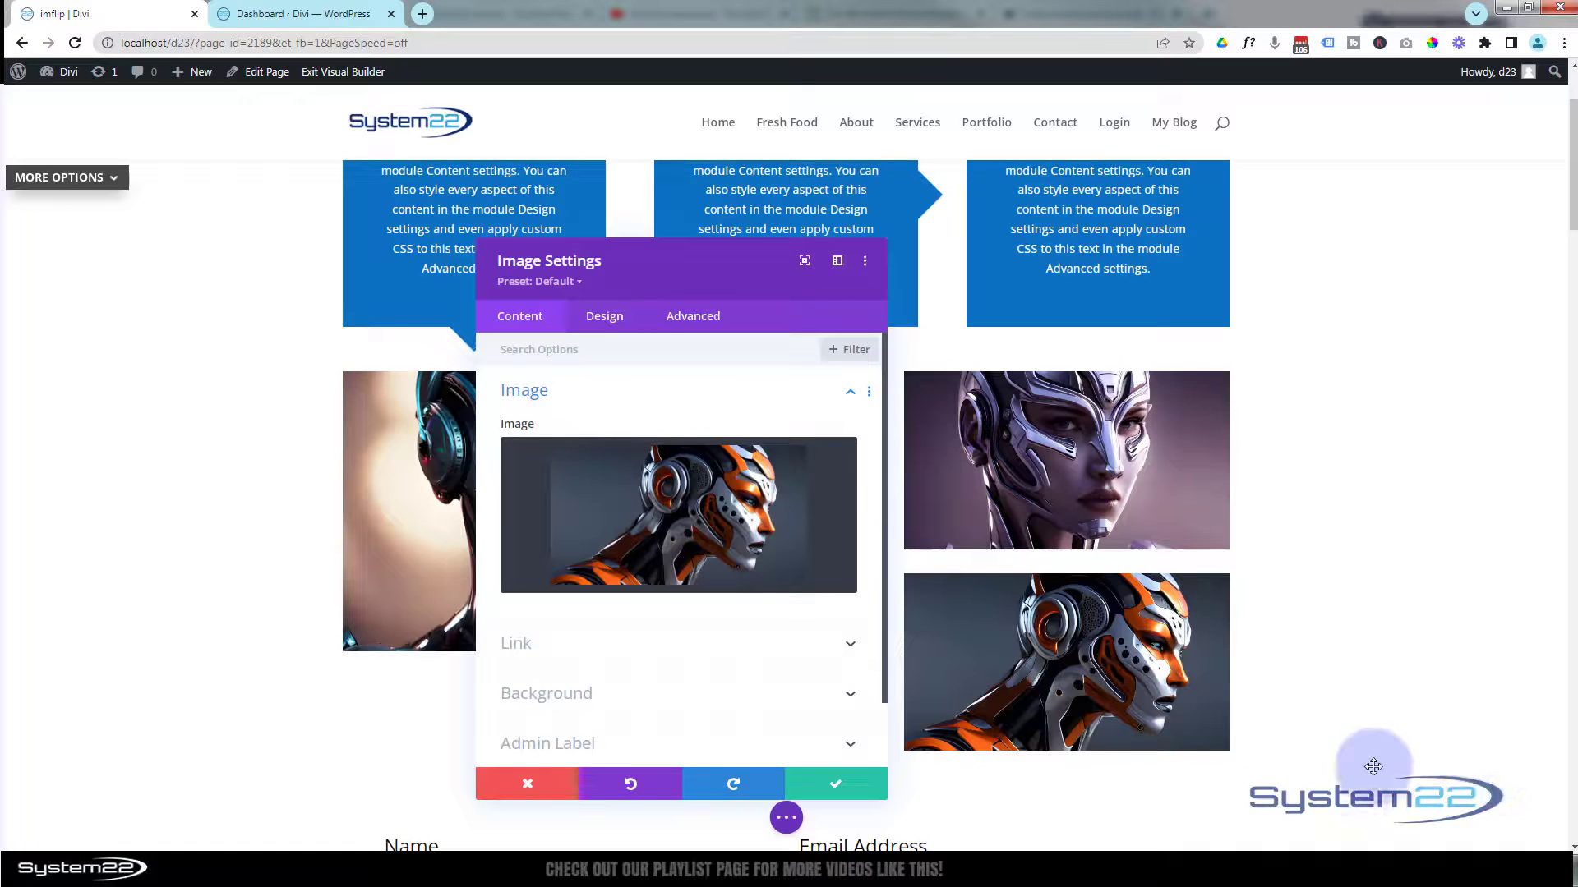
{"action": "left_click", "coordinate": [846, 779]}
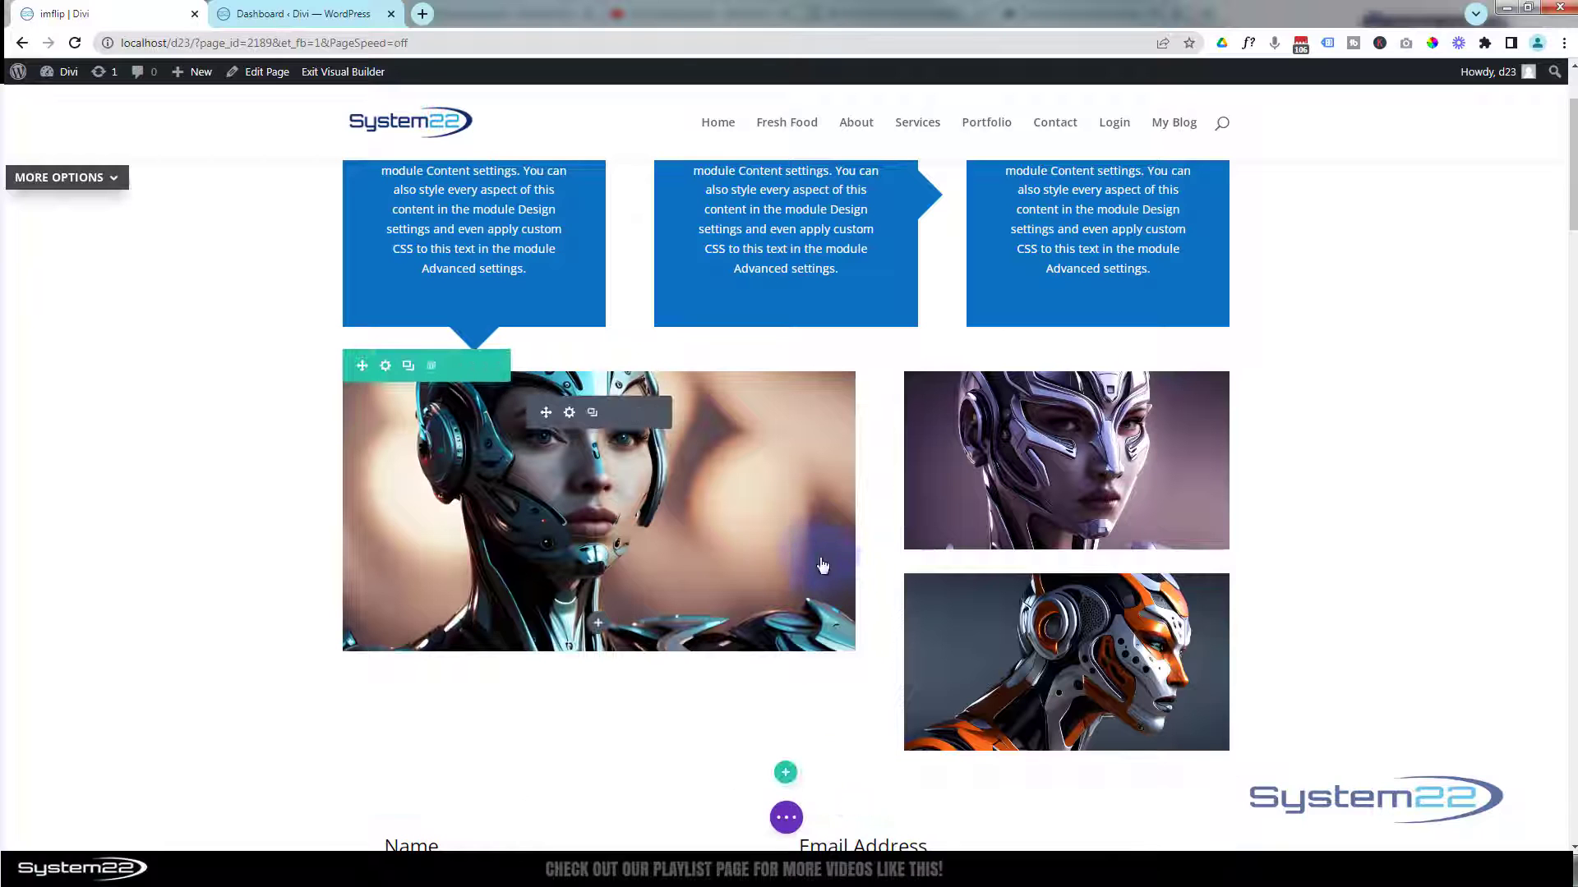
Enable a custom gutter width in the image row's sizing settings and set it to 1.
{"action": "left_click", "coordinate": [385, 368]}
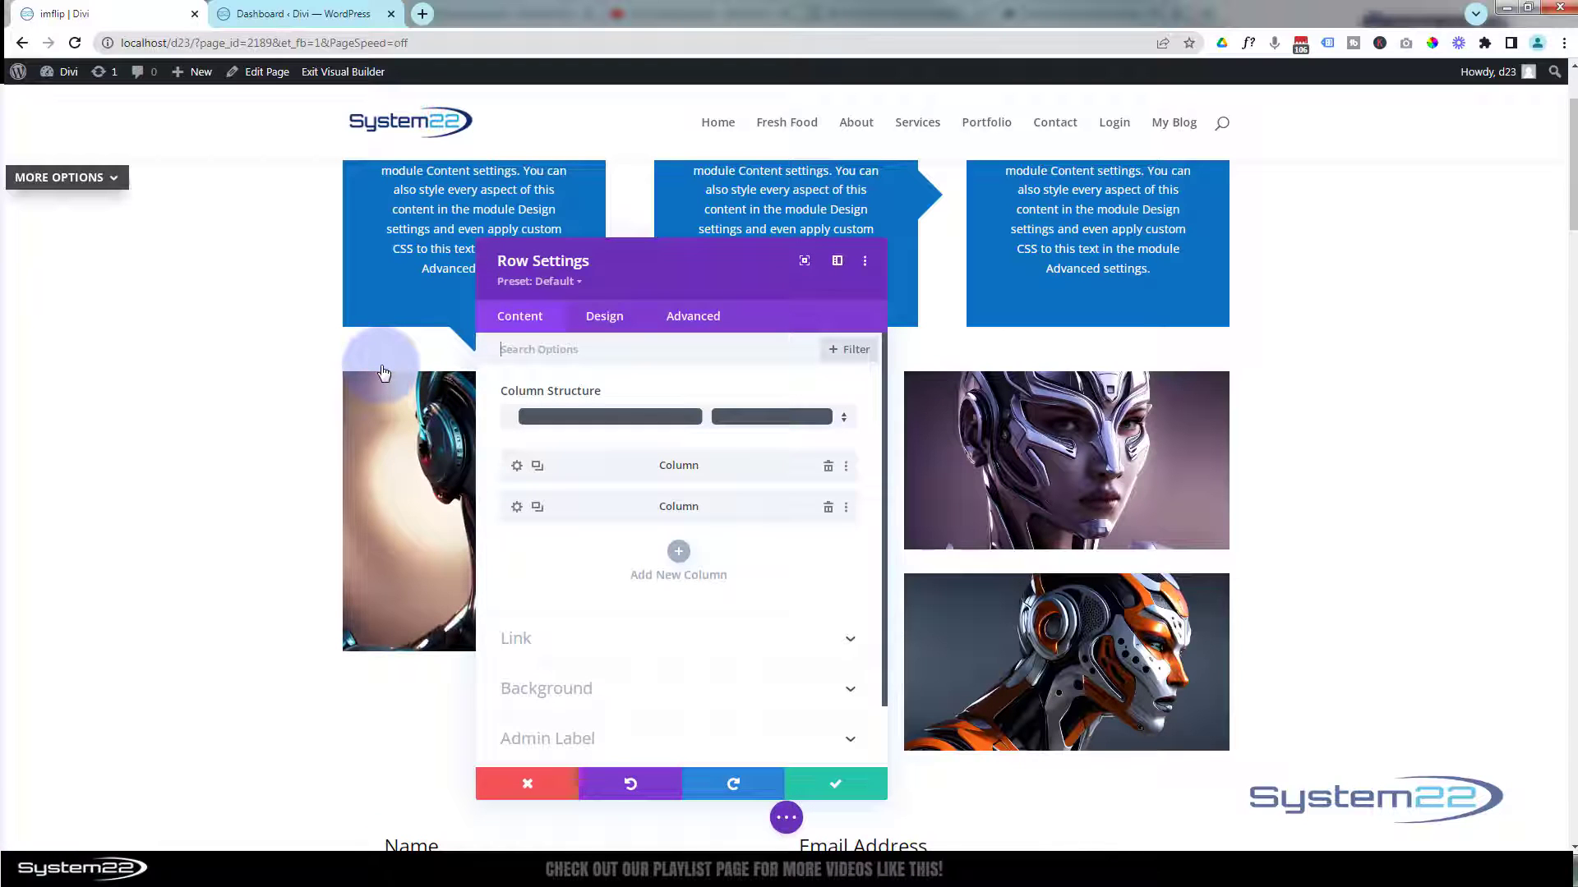
{"action": "left_click_drag", "start_coordinate": [627, 275], "coordinate": [1375, 271]}
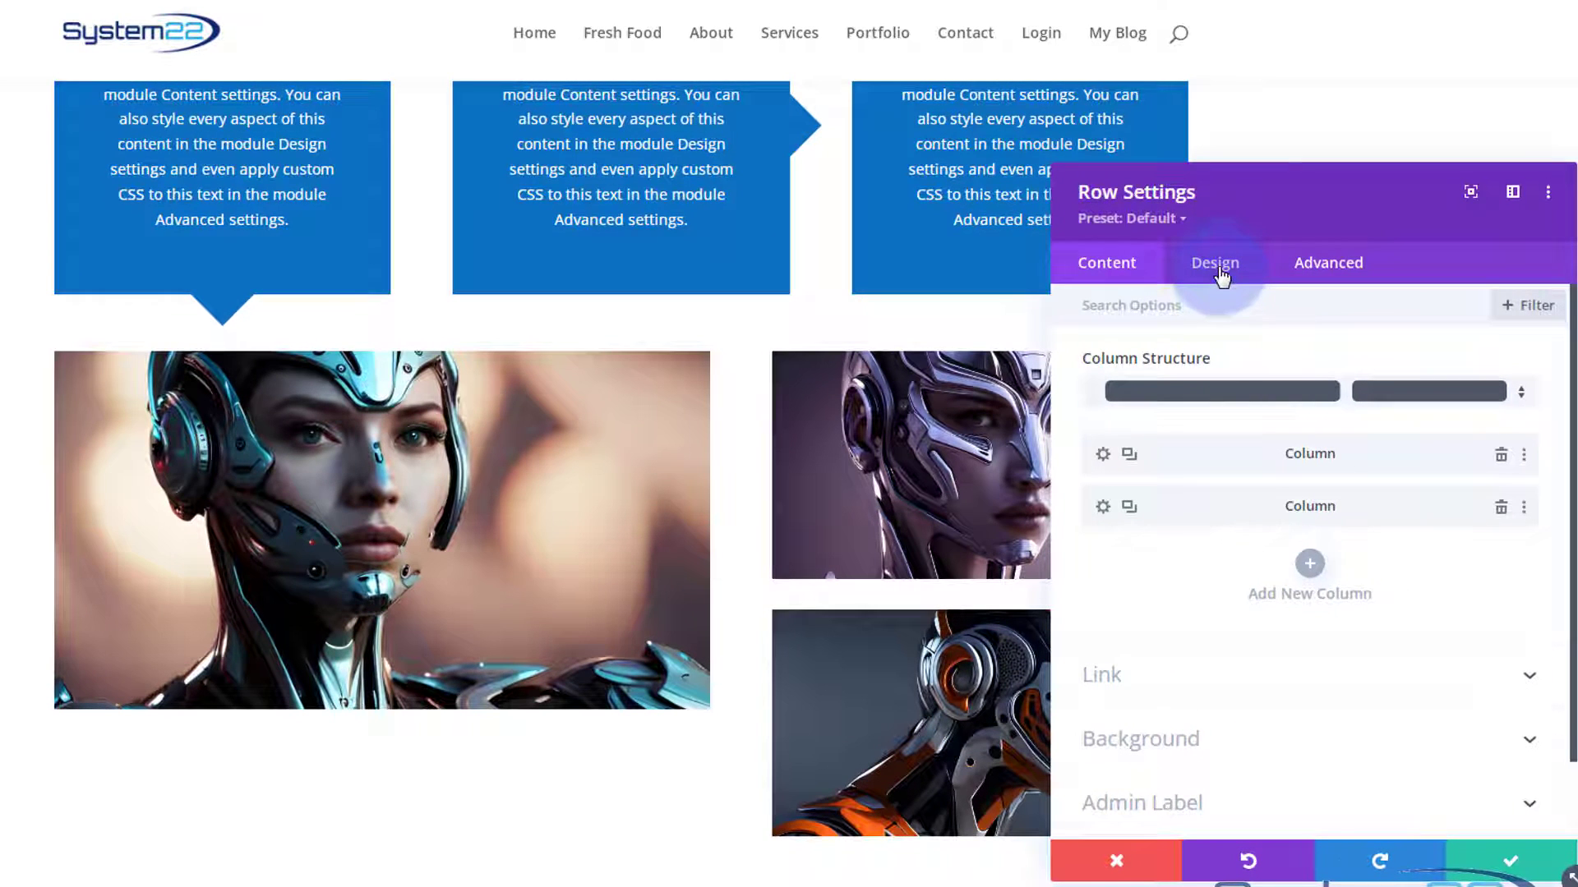
{"action": "left_click", "coordinate": [1215, 264]}
{"action": "left_click", "coordinate": [1222, 360]}
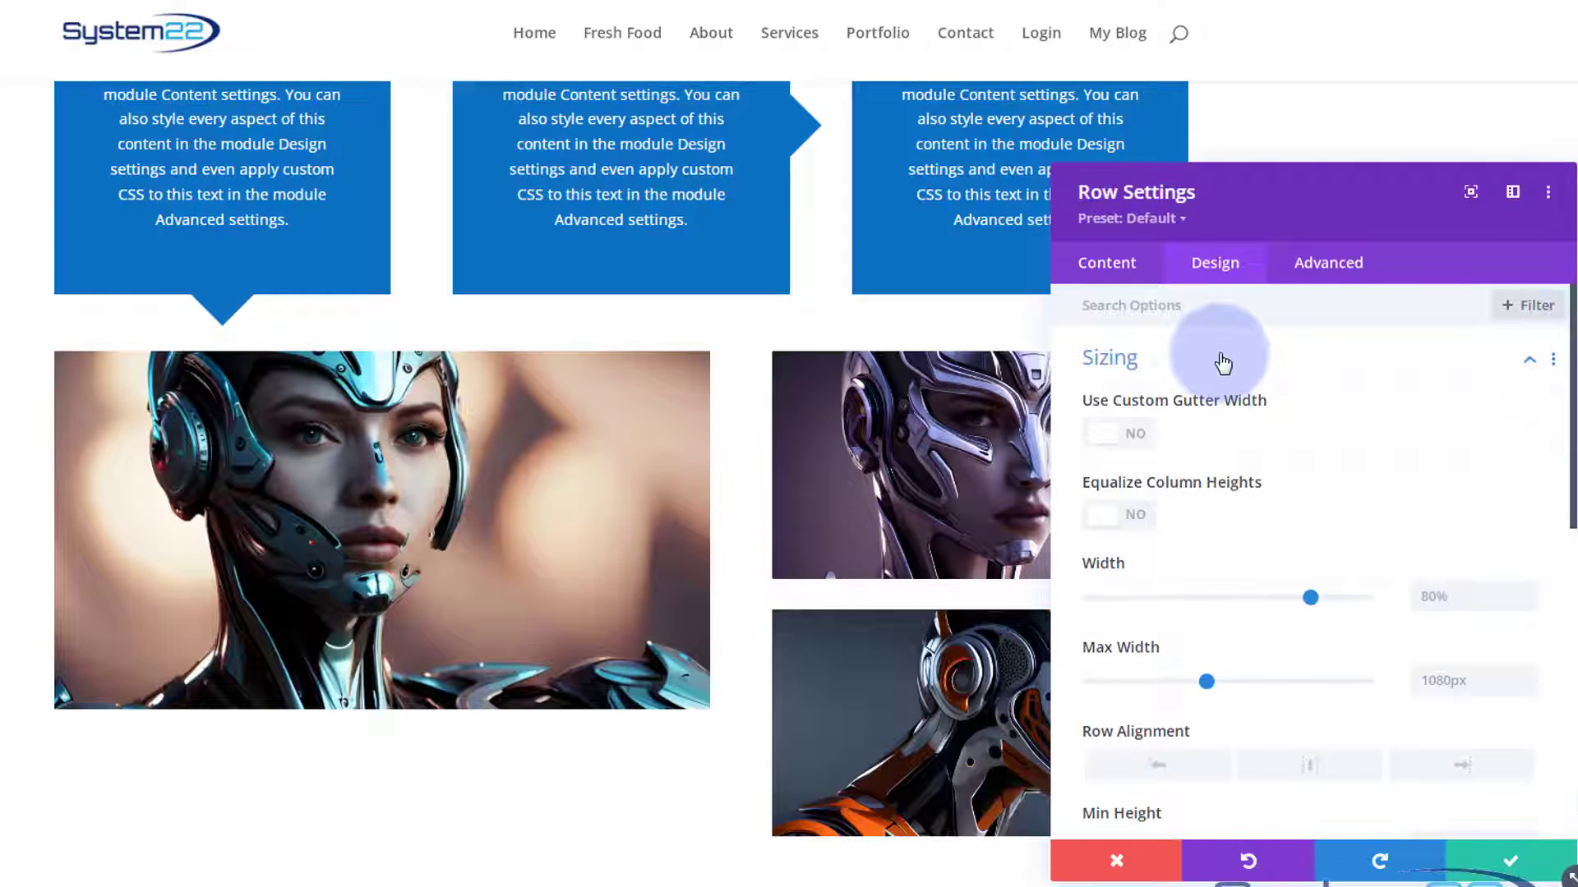
{"action": "left_click", "coordinate": [1145, 434]}
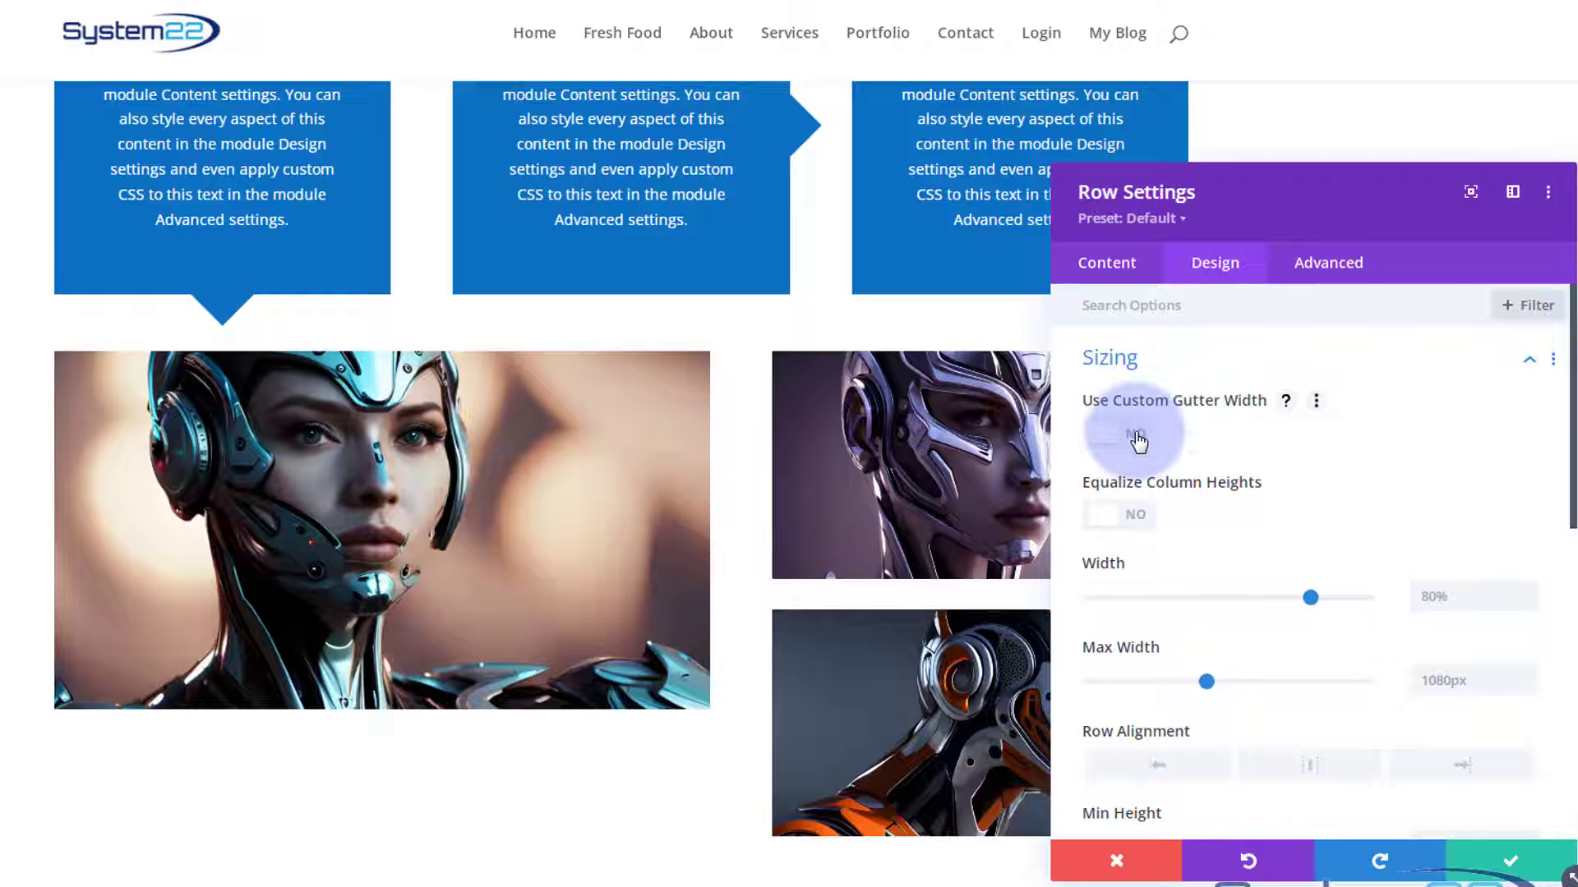
{"action": "left_click_drag", "start_coordinate": [1272, 518], "coordinate": [1086, 517]}
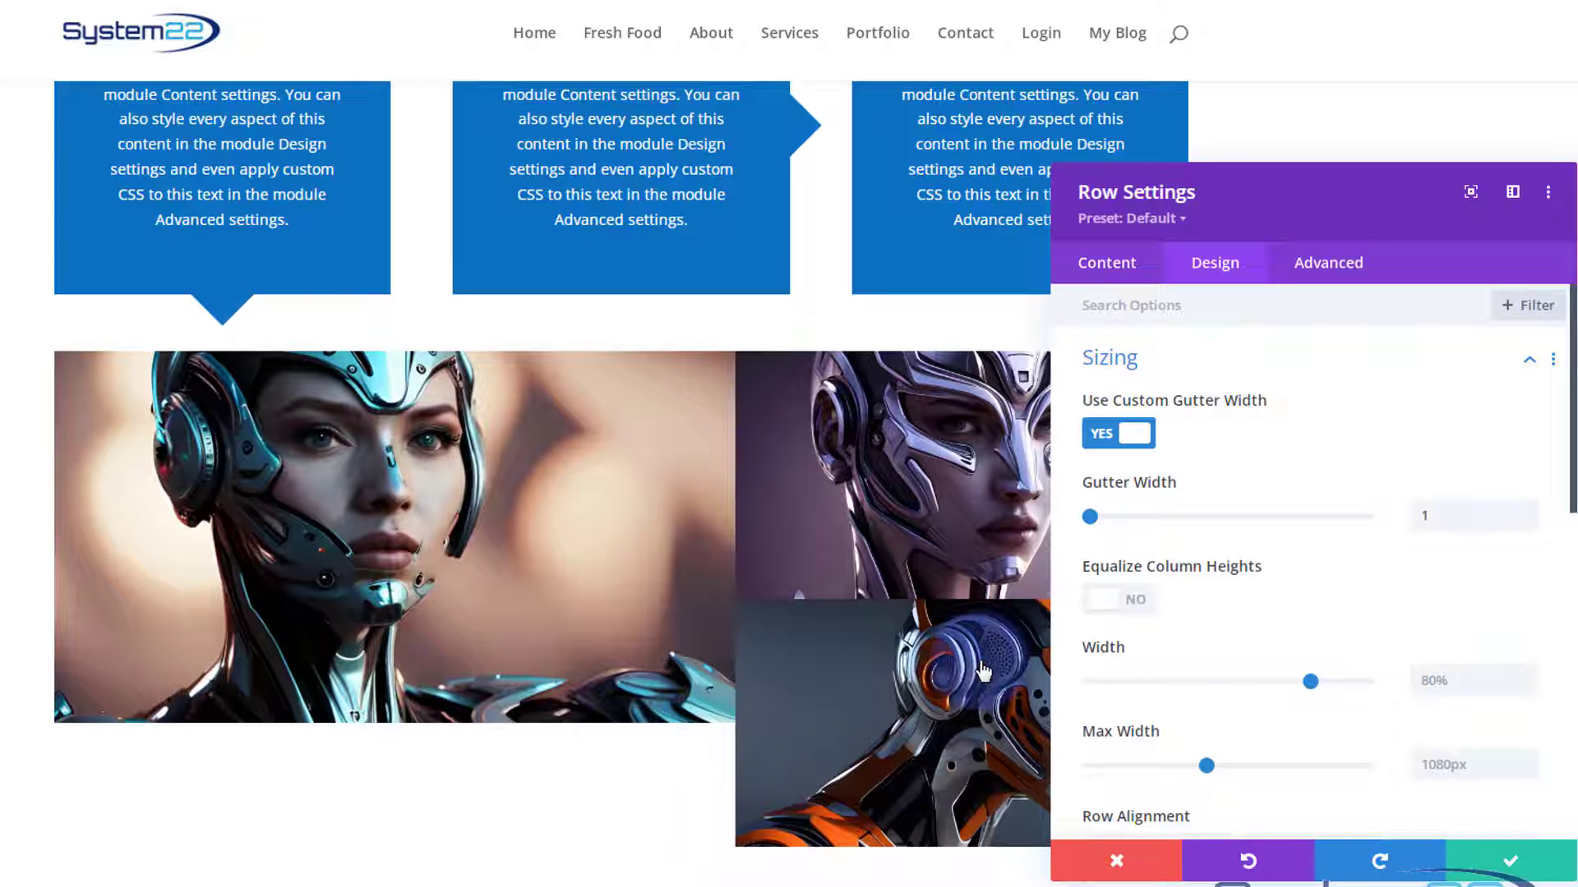
Set both the horizontal and vertical overflow of the image row to Hidden in its visibility settings.
{"action": "left_click", "coordinate": [81, 506]}
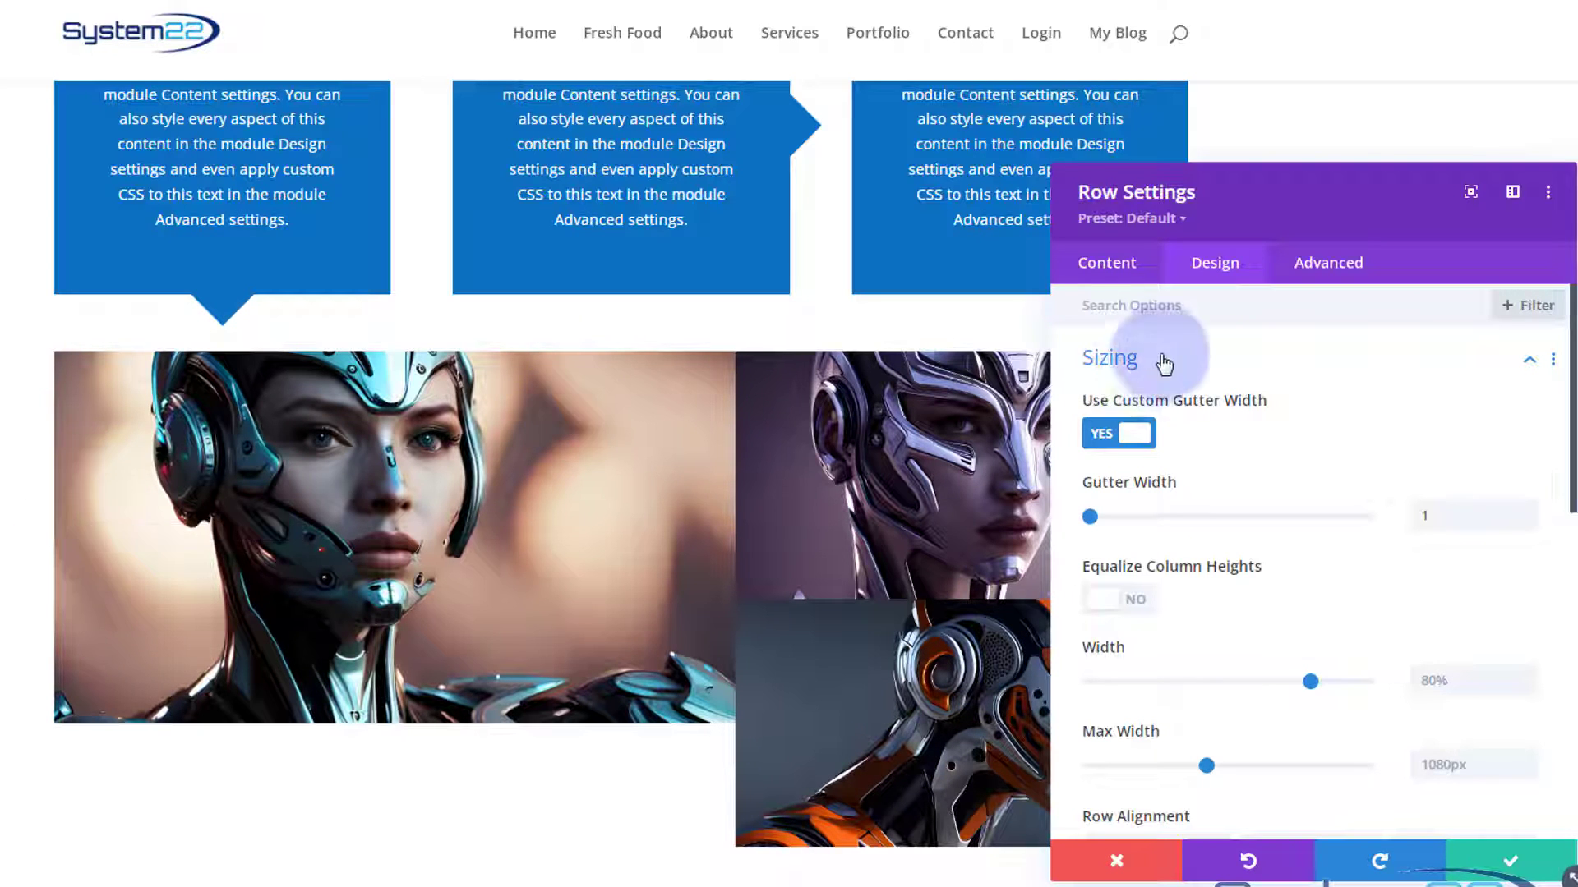
{"action": "left_click", "coordinate": [1330, 265]}
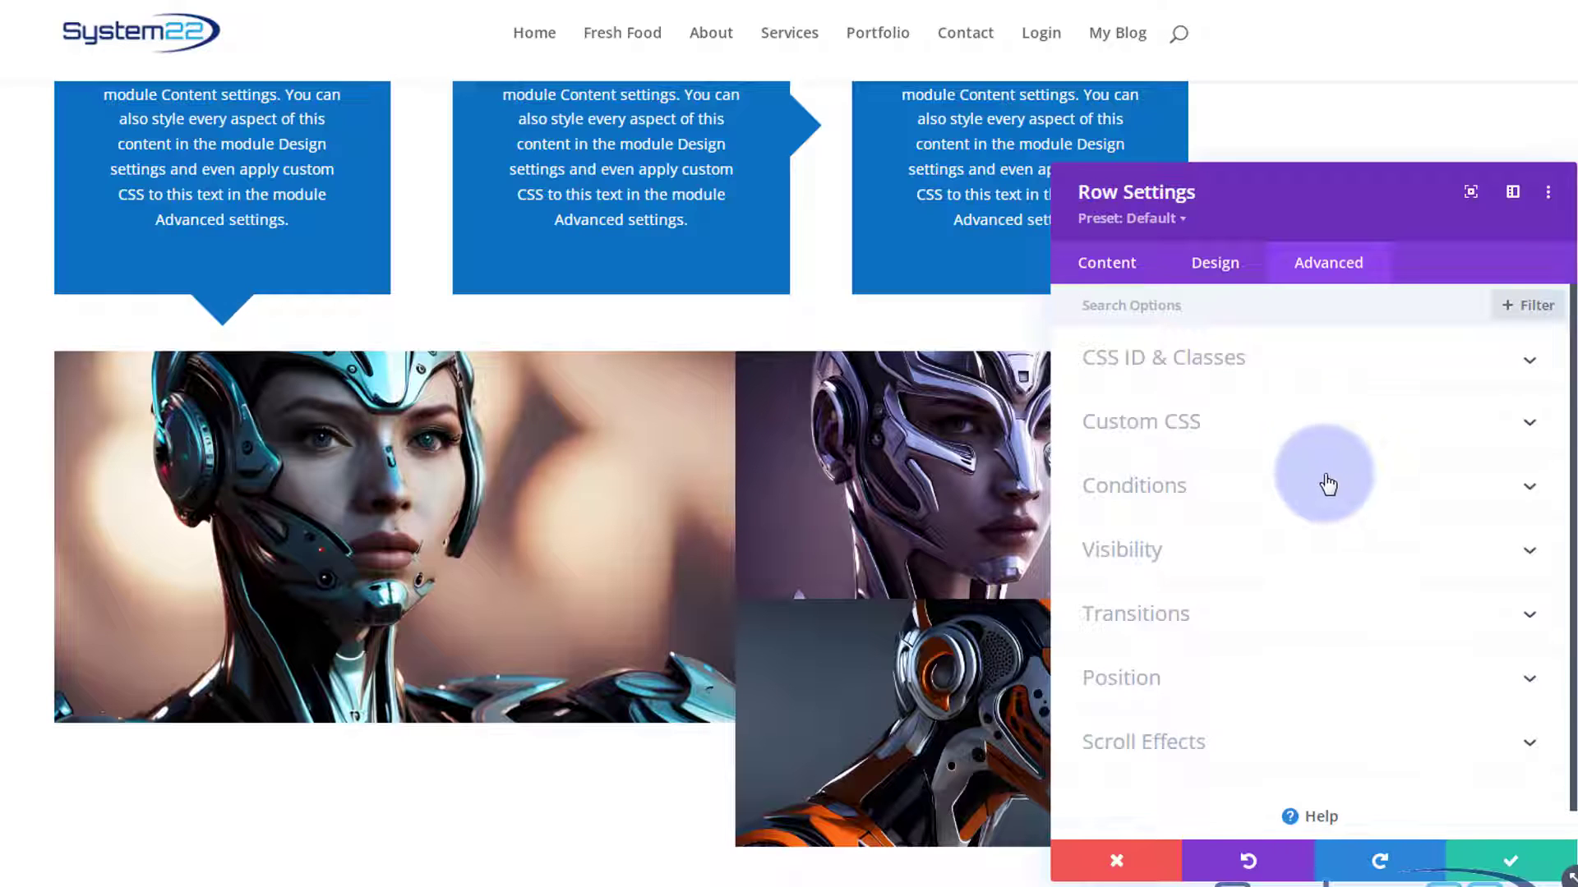
{"action": "left_click", "coordinate": [1306, 579]}
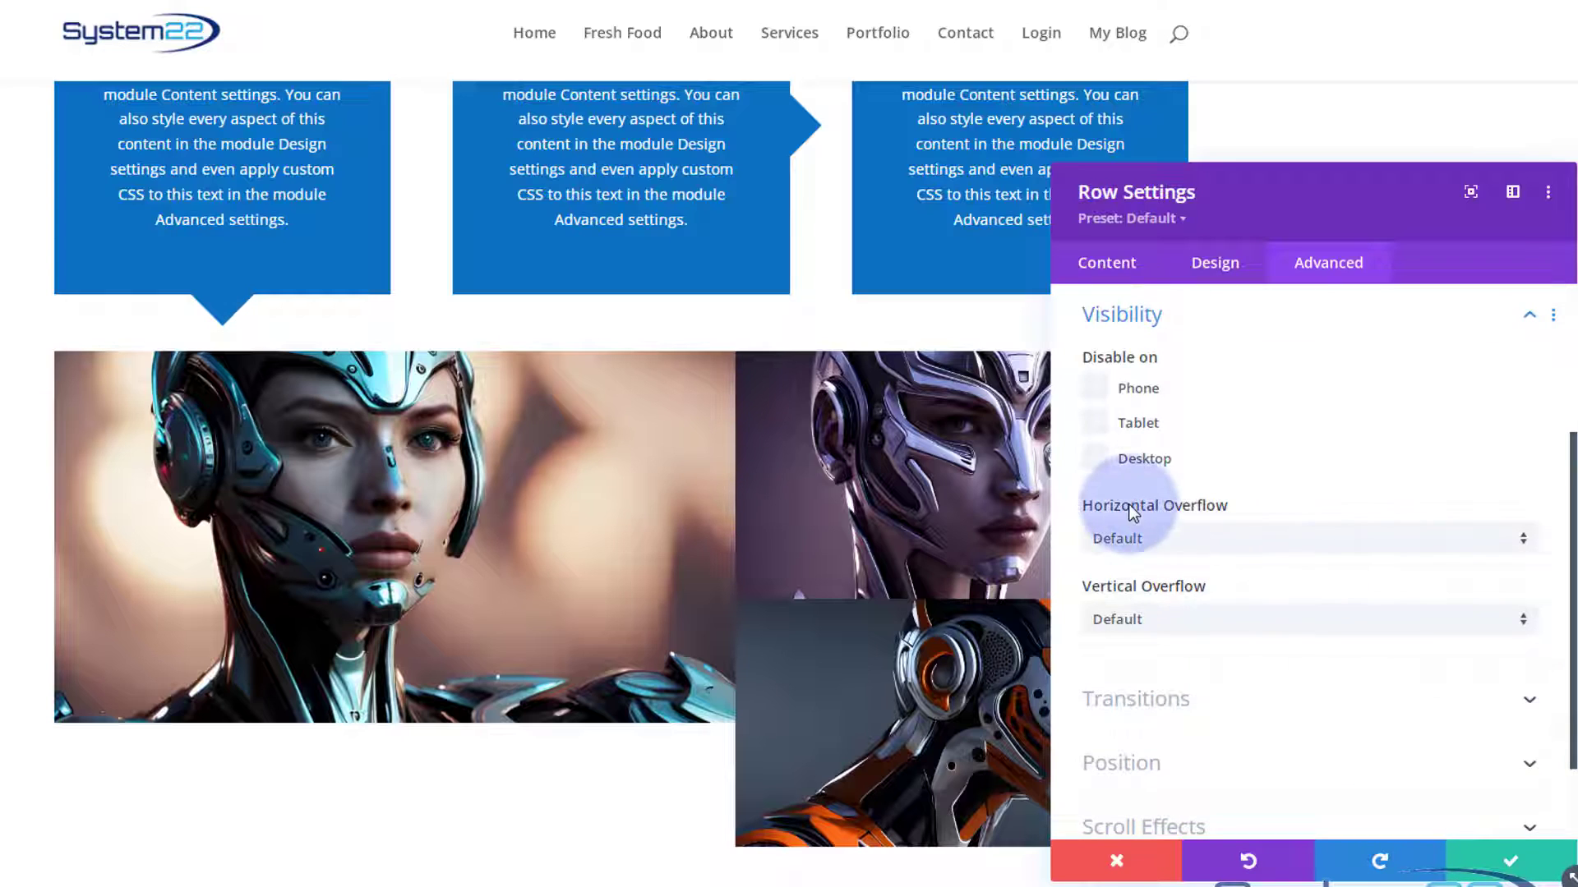
{"action": "left_click", "coordinate": [1197, 548]}
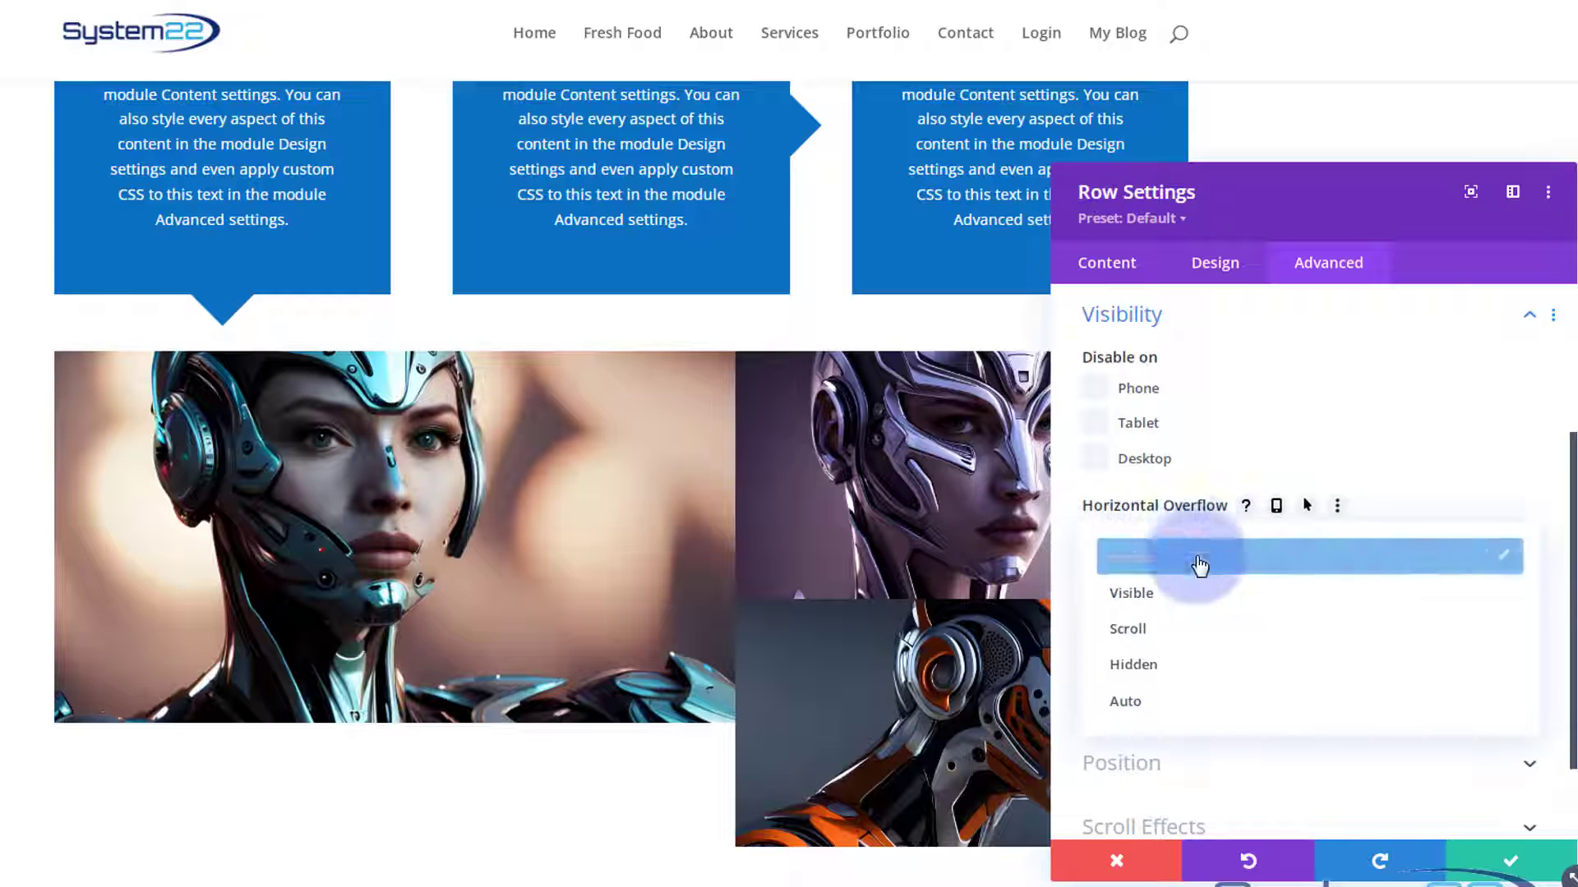
{"action": "left_click", "coordinate": [1208, 667]}
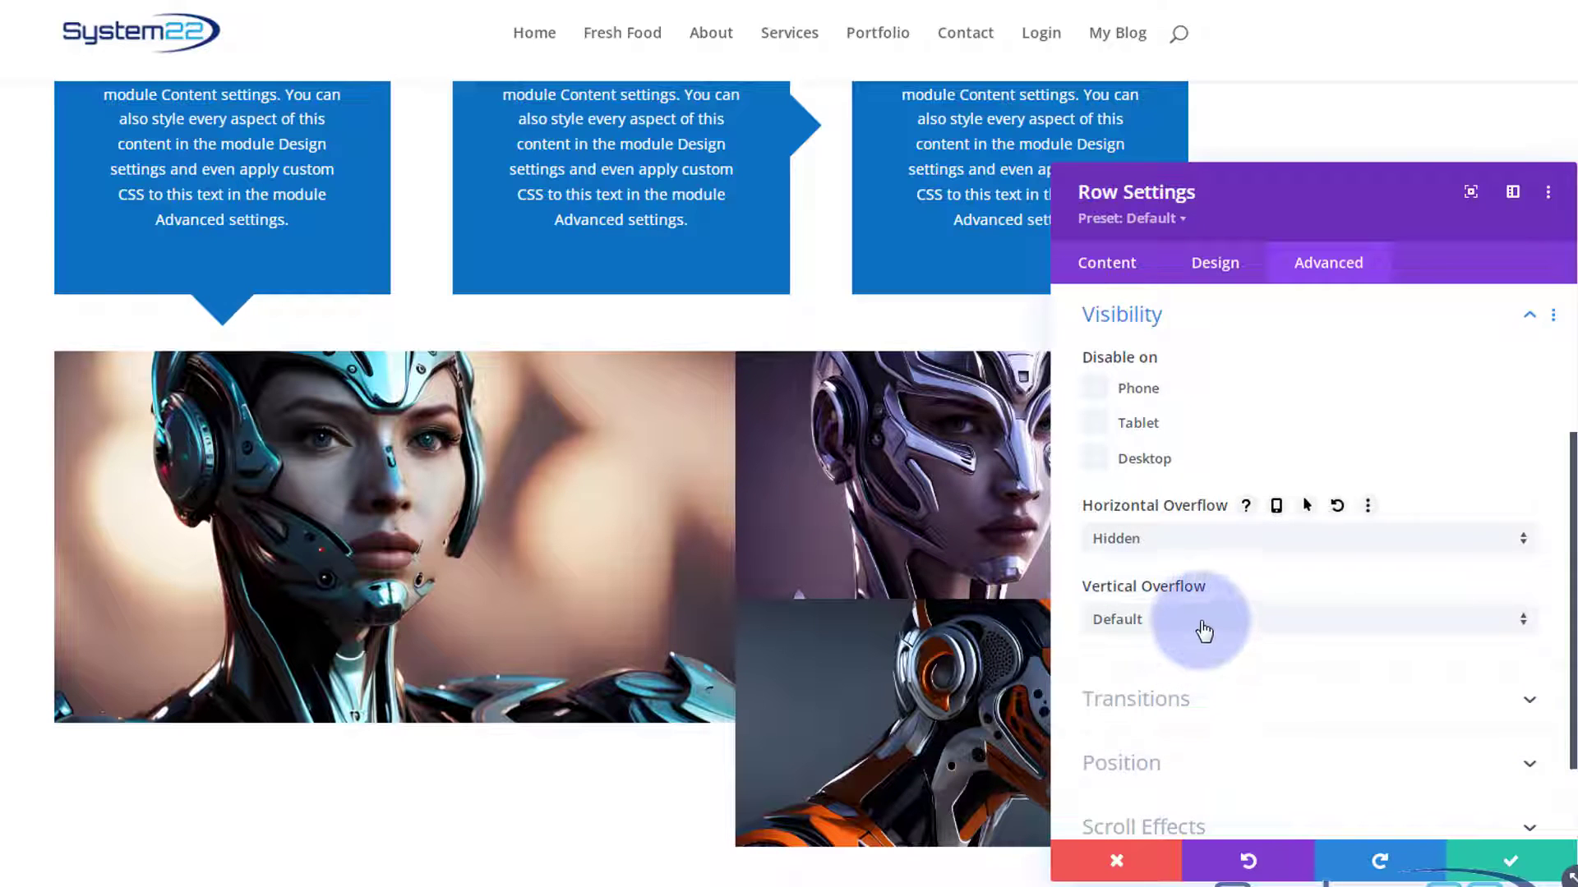
{"action": "left_click", "coordinate": [1200, 622]}
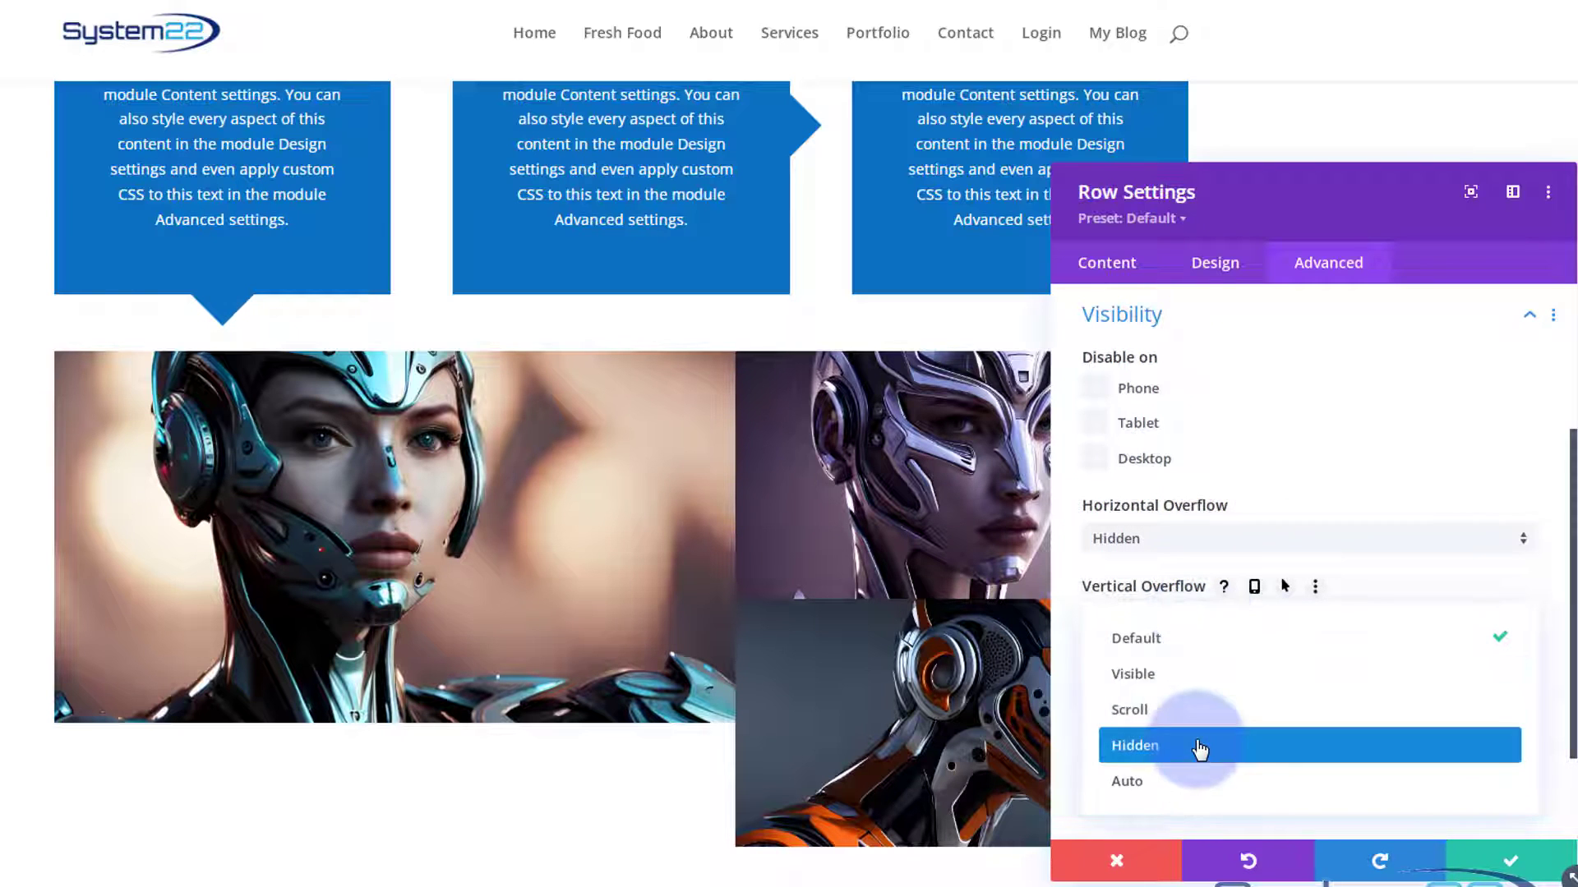
{"action": "left_click", "coordinate": [1199, 749]}
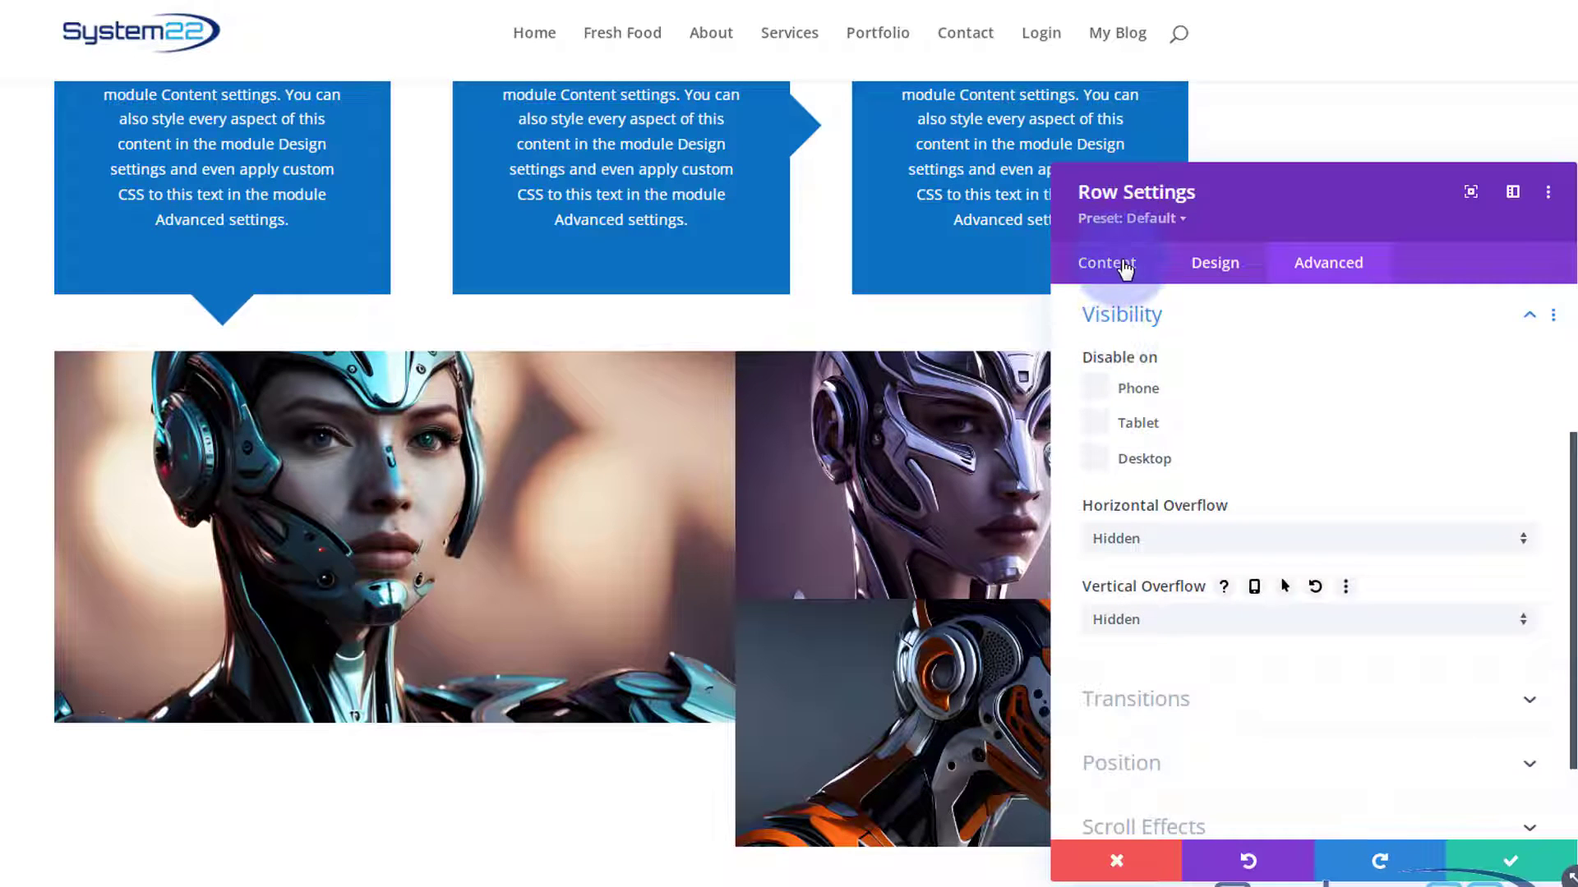
Skew the first column horizontally with unlinked axes so its edges slant down to the right, scale it to 128%, and save the column.
{"action": "left_click", "coordinate": [1125, 263]}
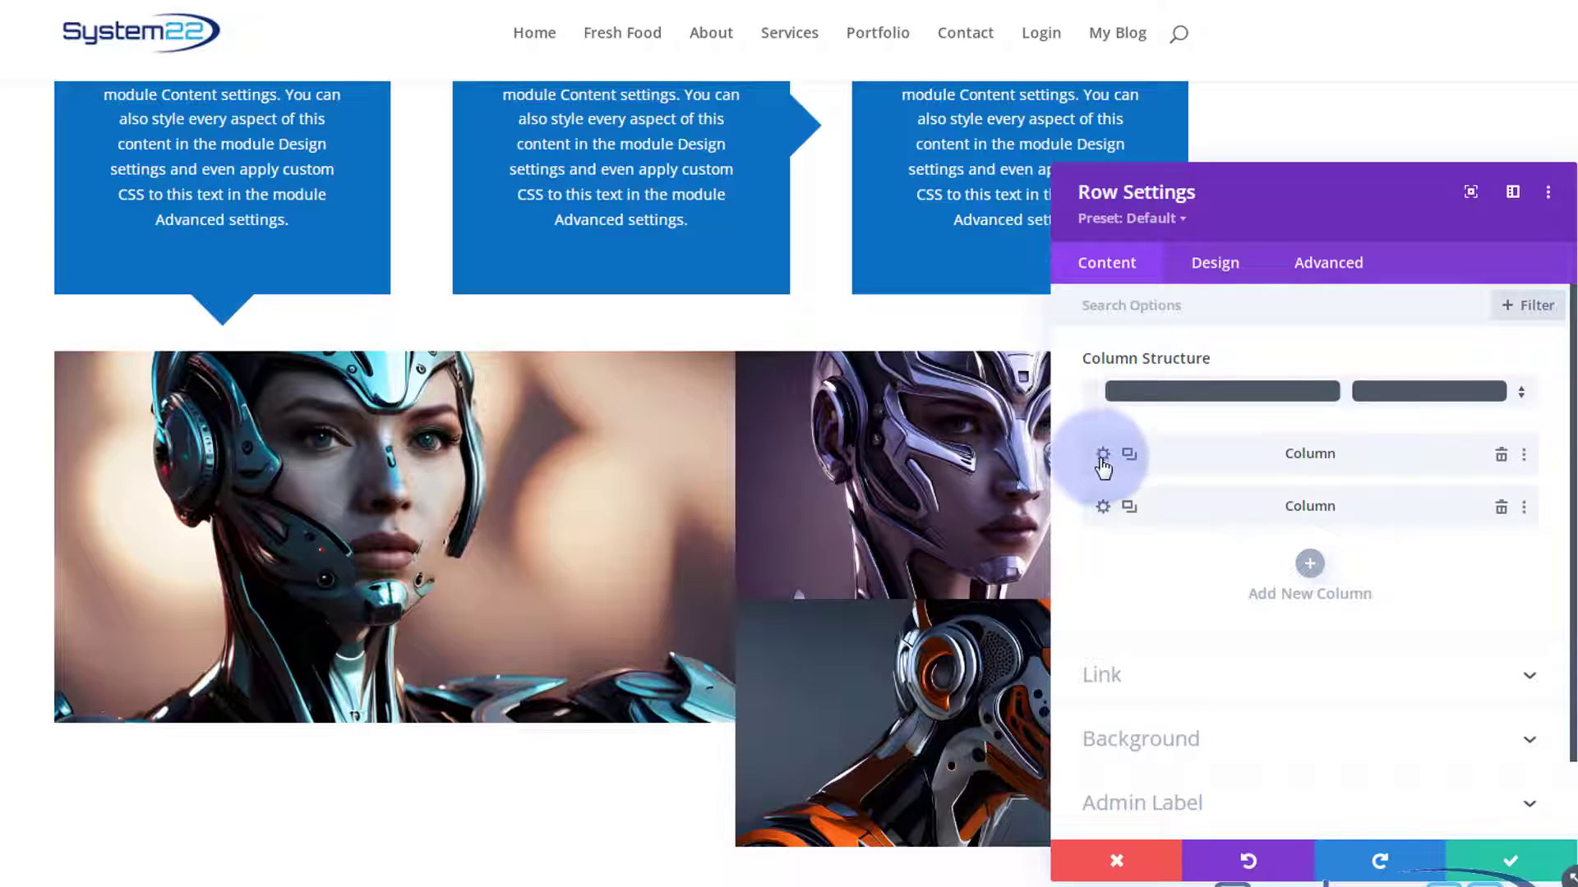
{"action": "left_click", "coordinate": [1103, 456]}
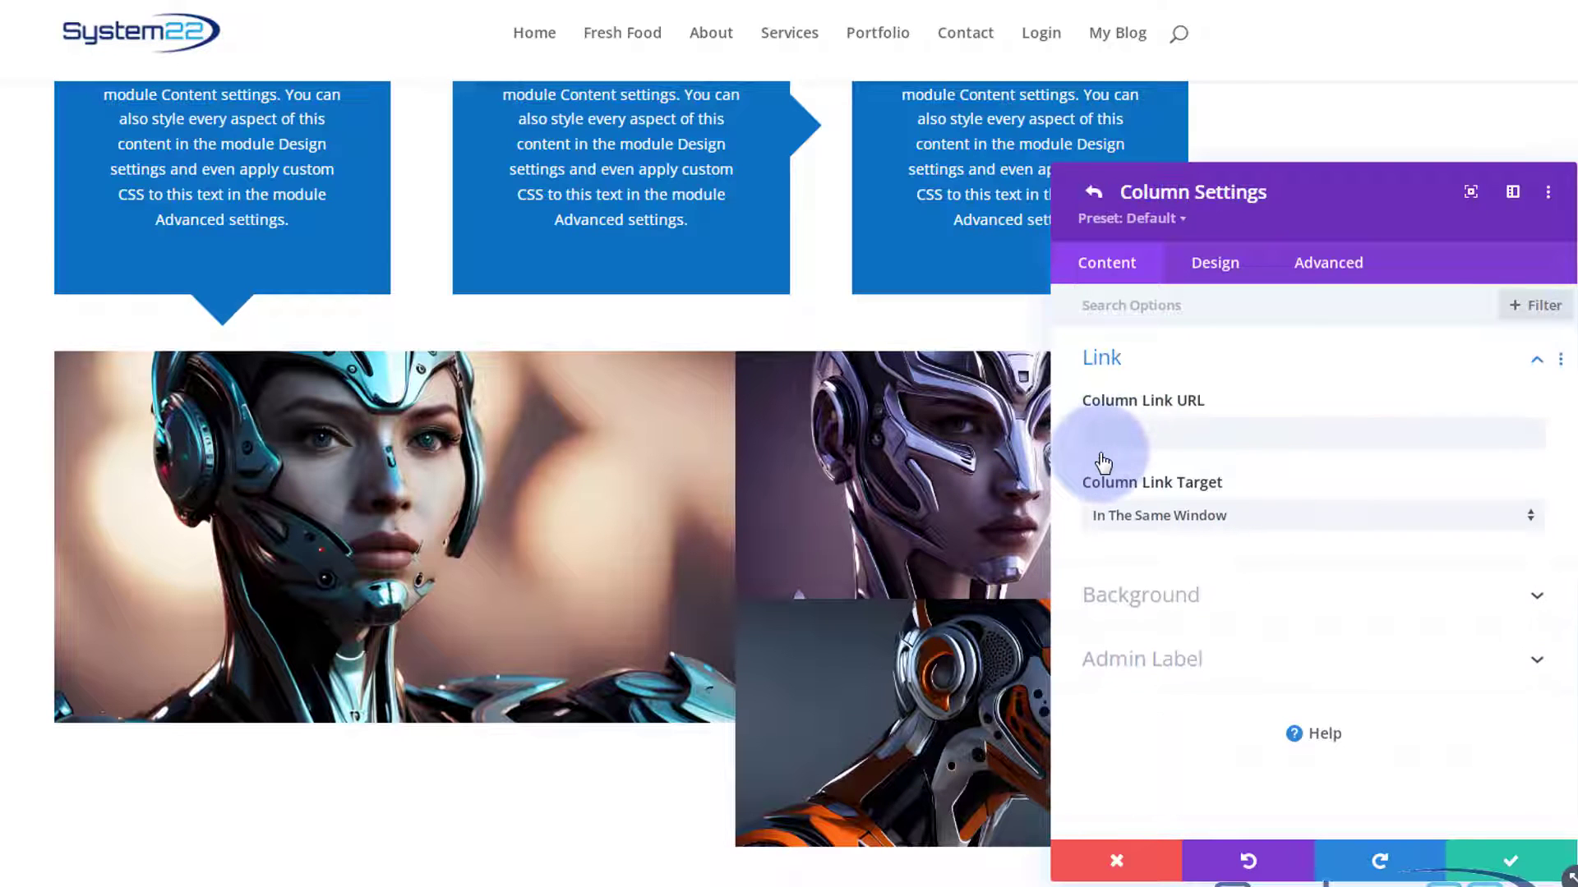
{"action": "left_click", "coordinate": [1221, 270]}
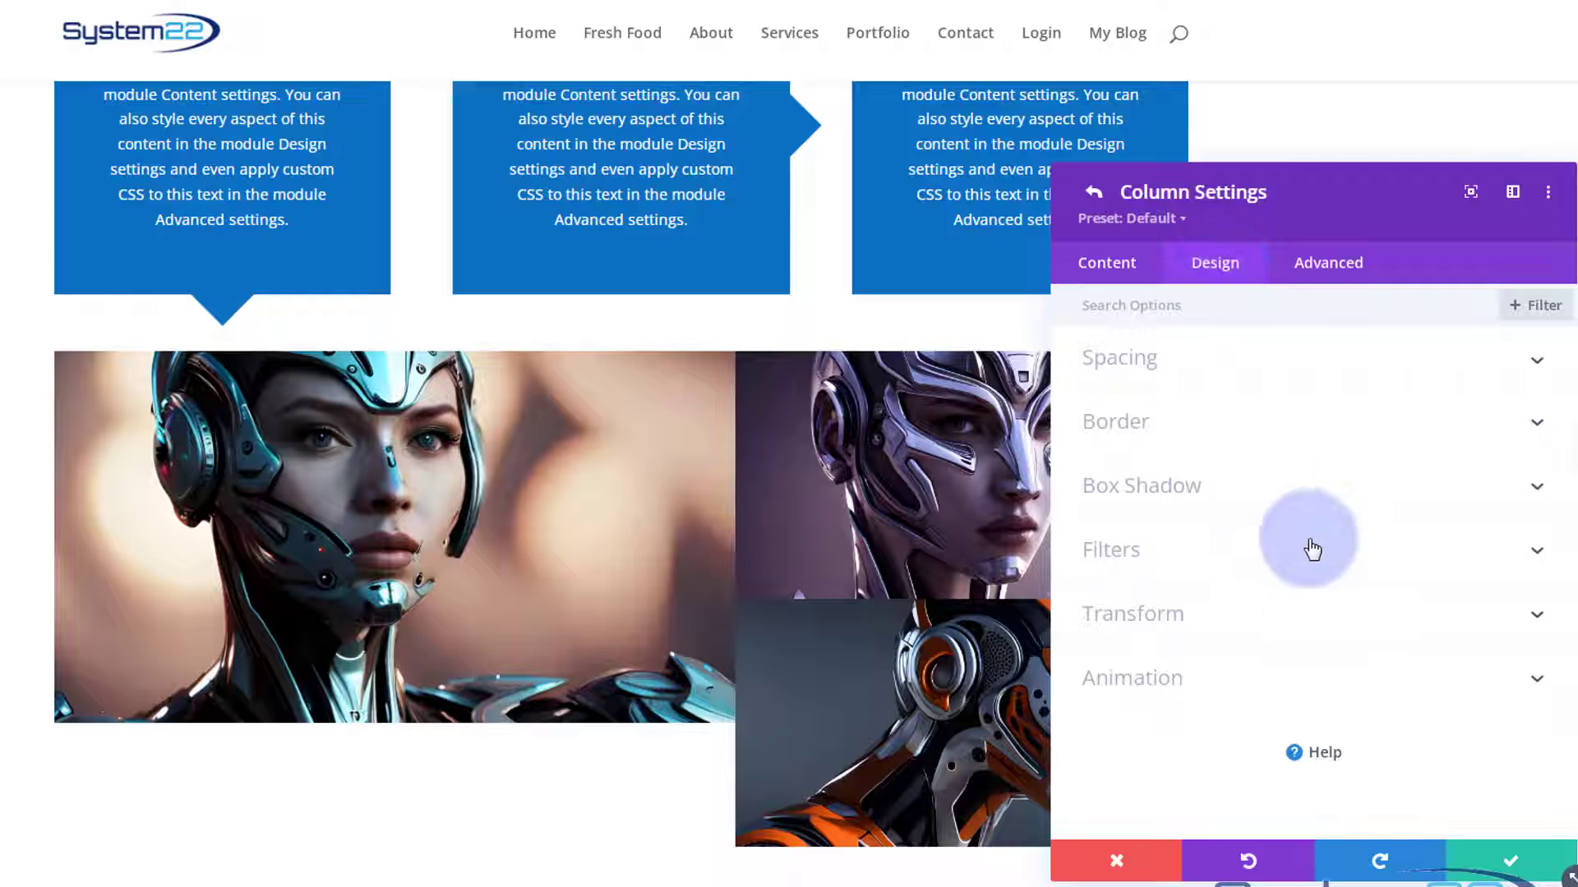
{"action": "left_click", "coordinate": [1310, 615]}
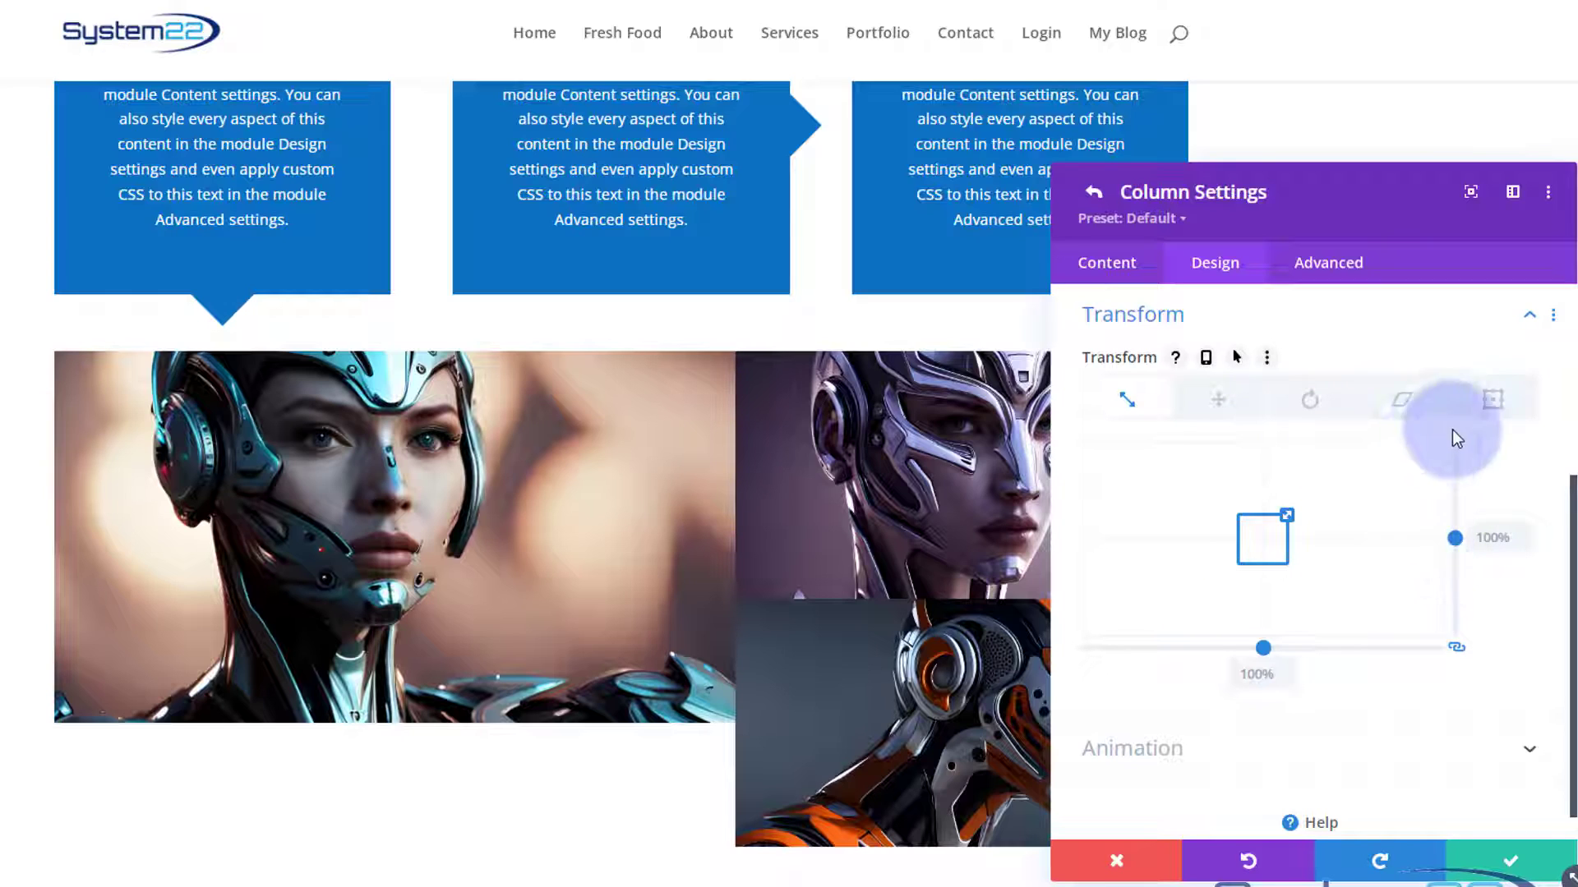
{"action": "left_click", "coordinate": [1390, 403]}
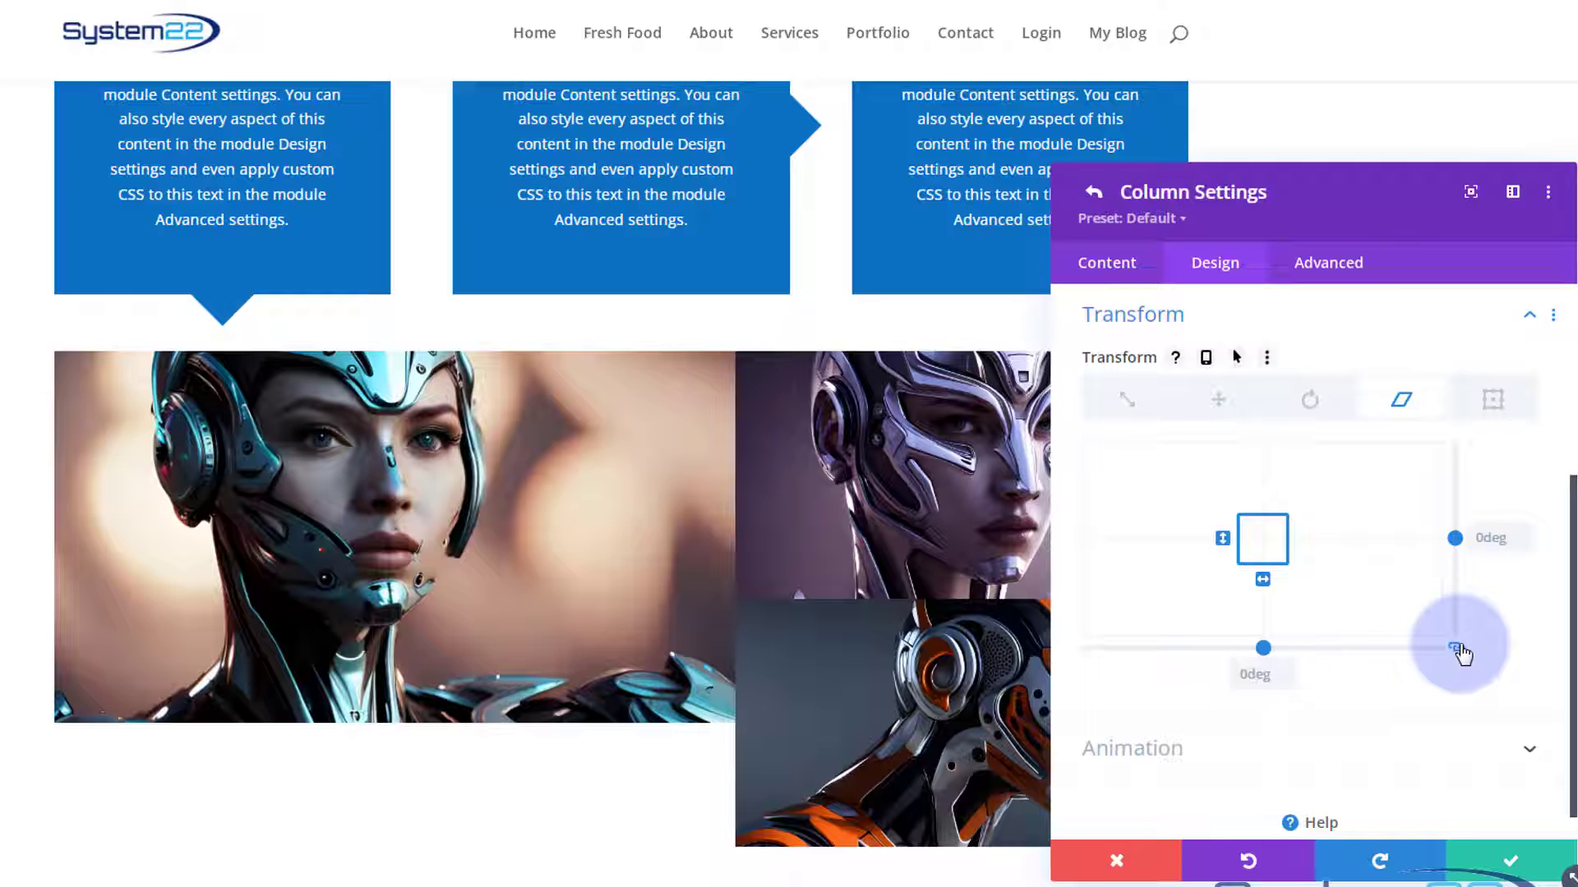
{"action": "left_click", "coordinate": [1463, 655]}
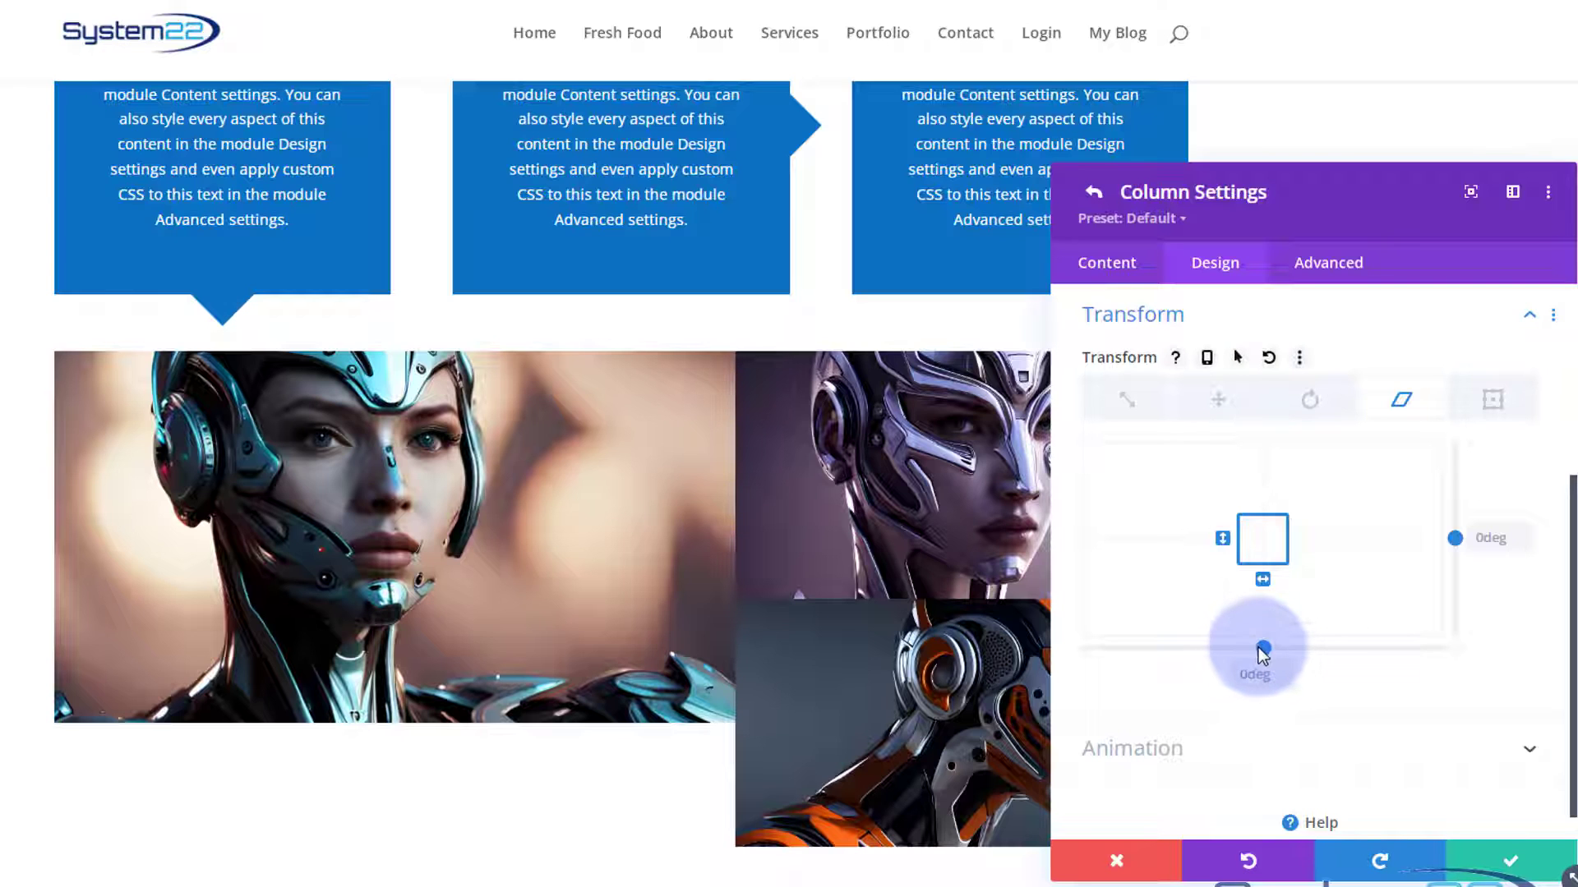
{"action": "left_click_drag", "start_coordinate": [1264, 647], "coordinate": [1284, 649]}
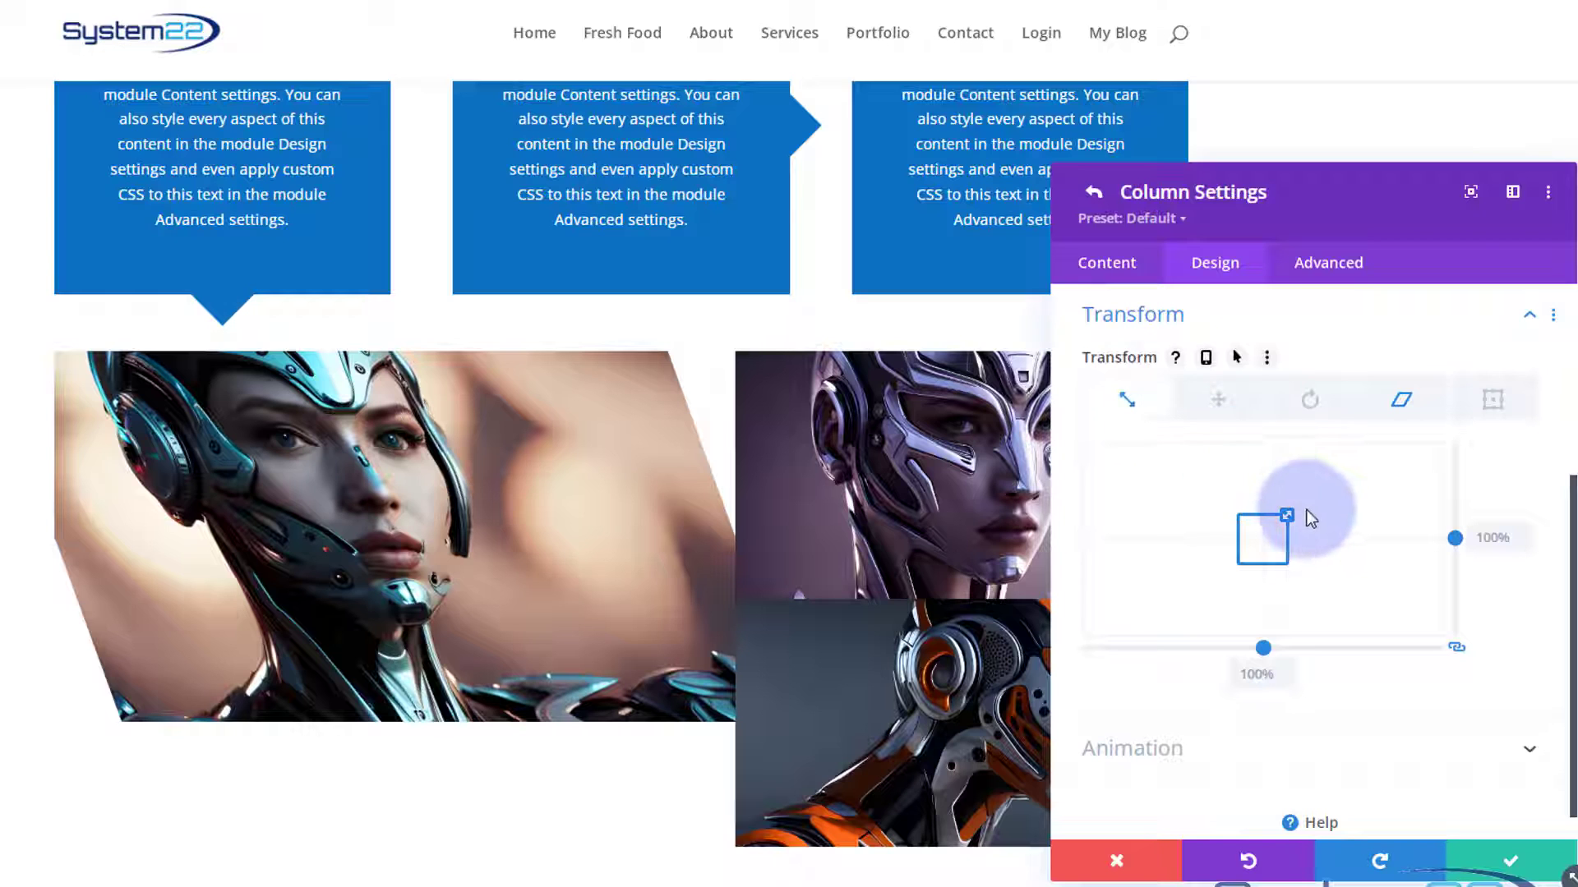
{"action": "left_click_drag", "start_coordinate": [1290, 515], "coordinate": [1301, 514]}
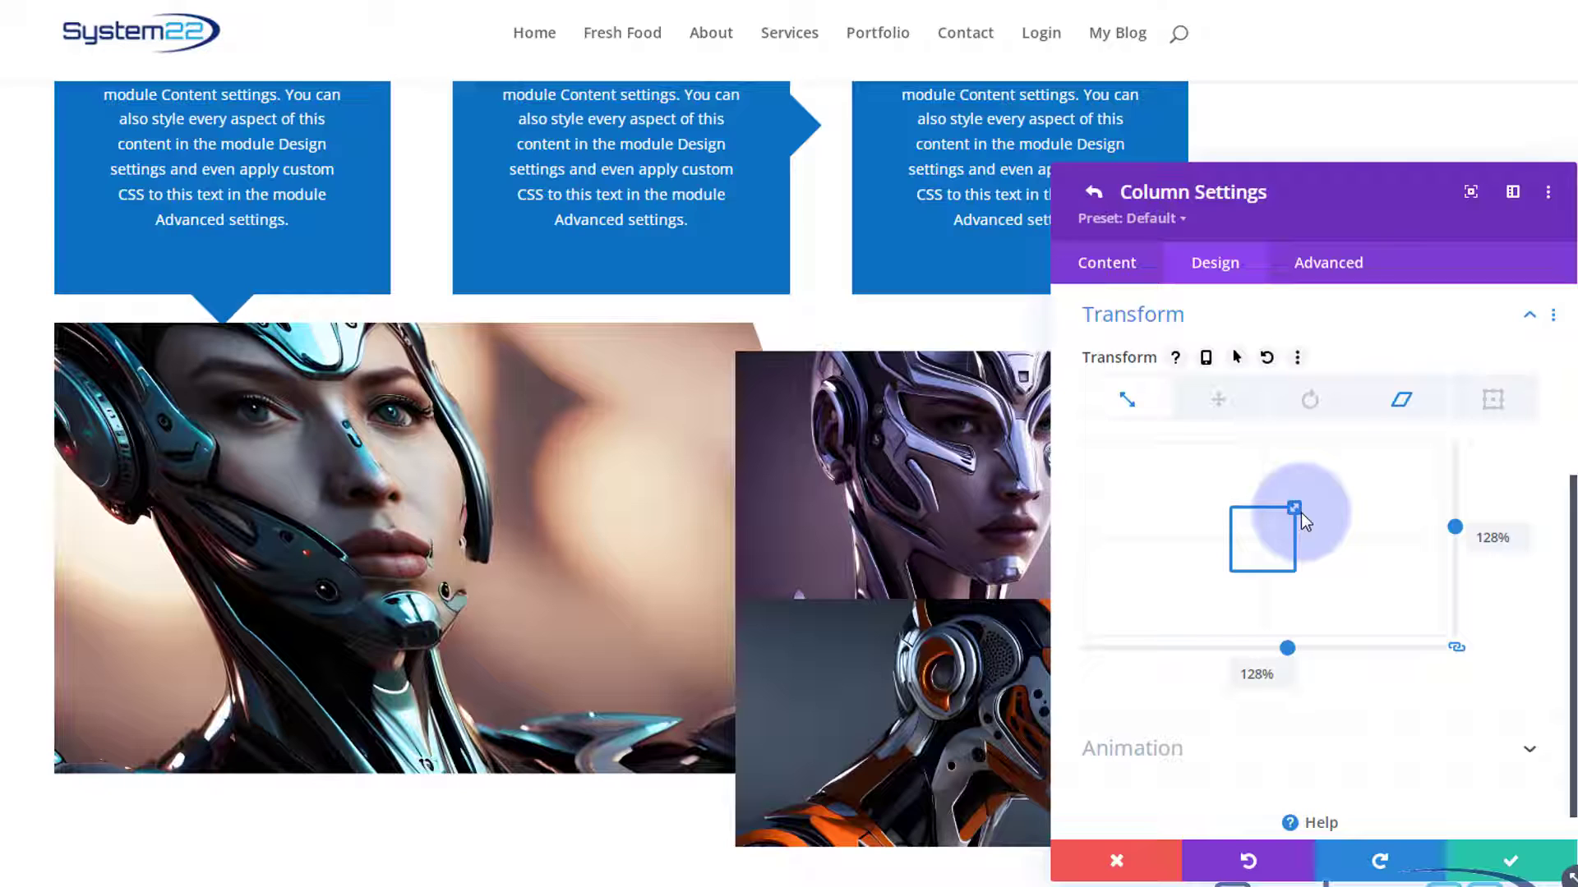
{"action": "left_click", "coordinate": [1513, 860]}
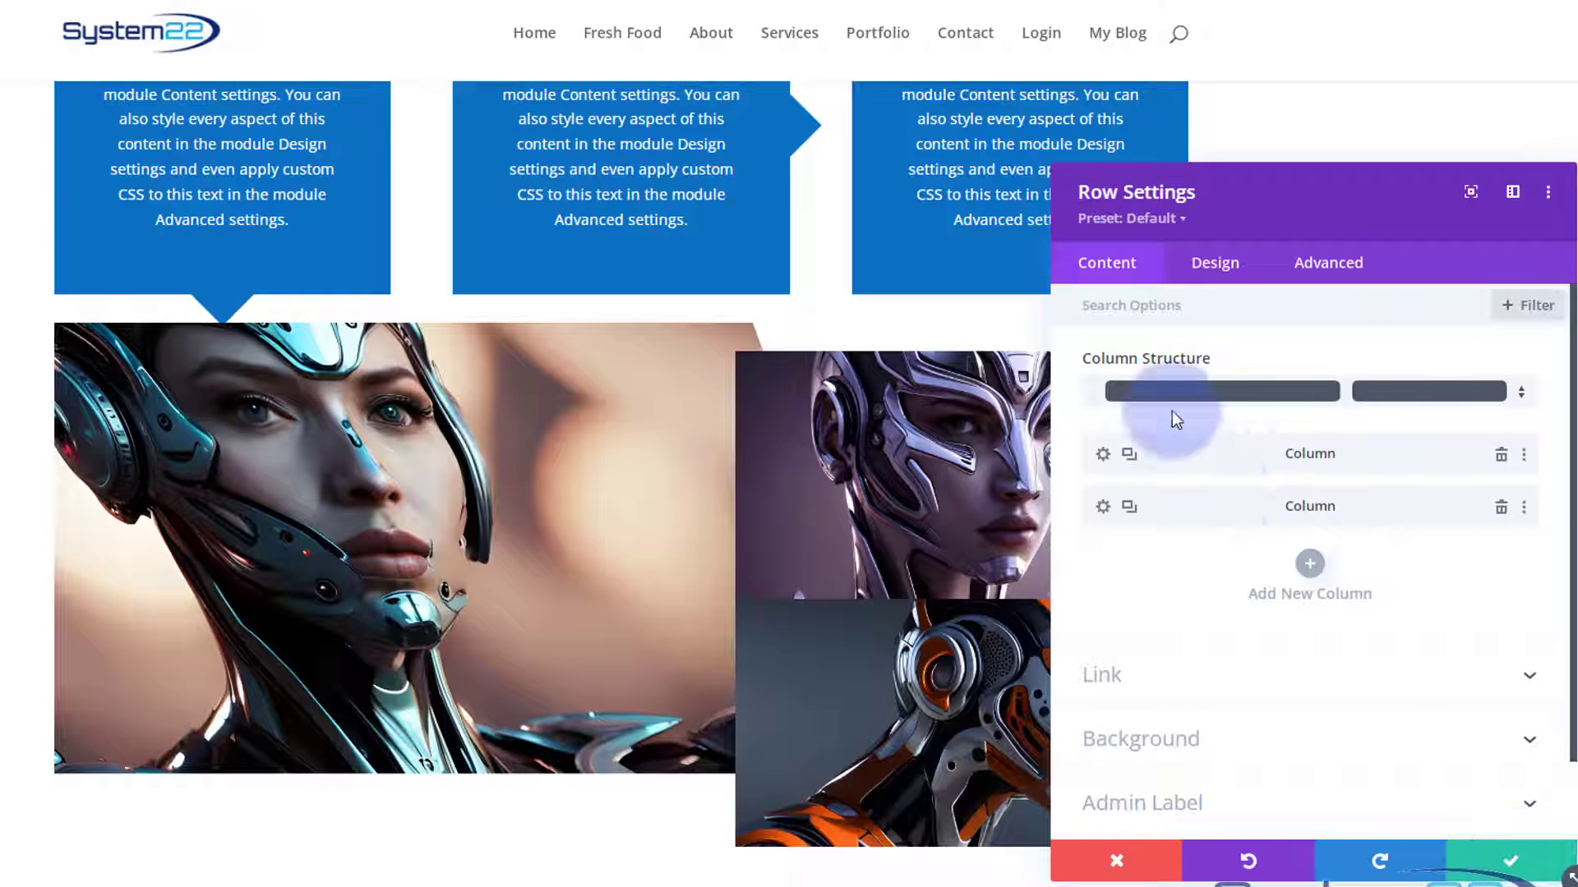
Copy the first column's item styles and paste them onto the second column.
{"action": "right_click", "coordinate": [1209, 453]}
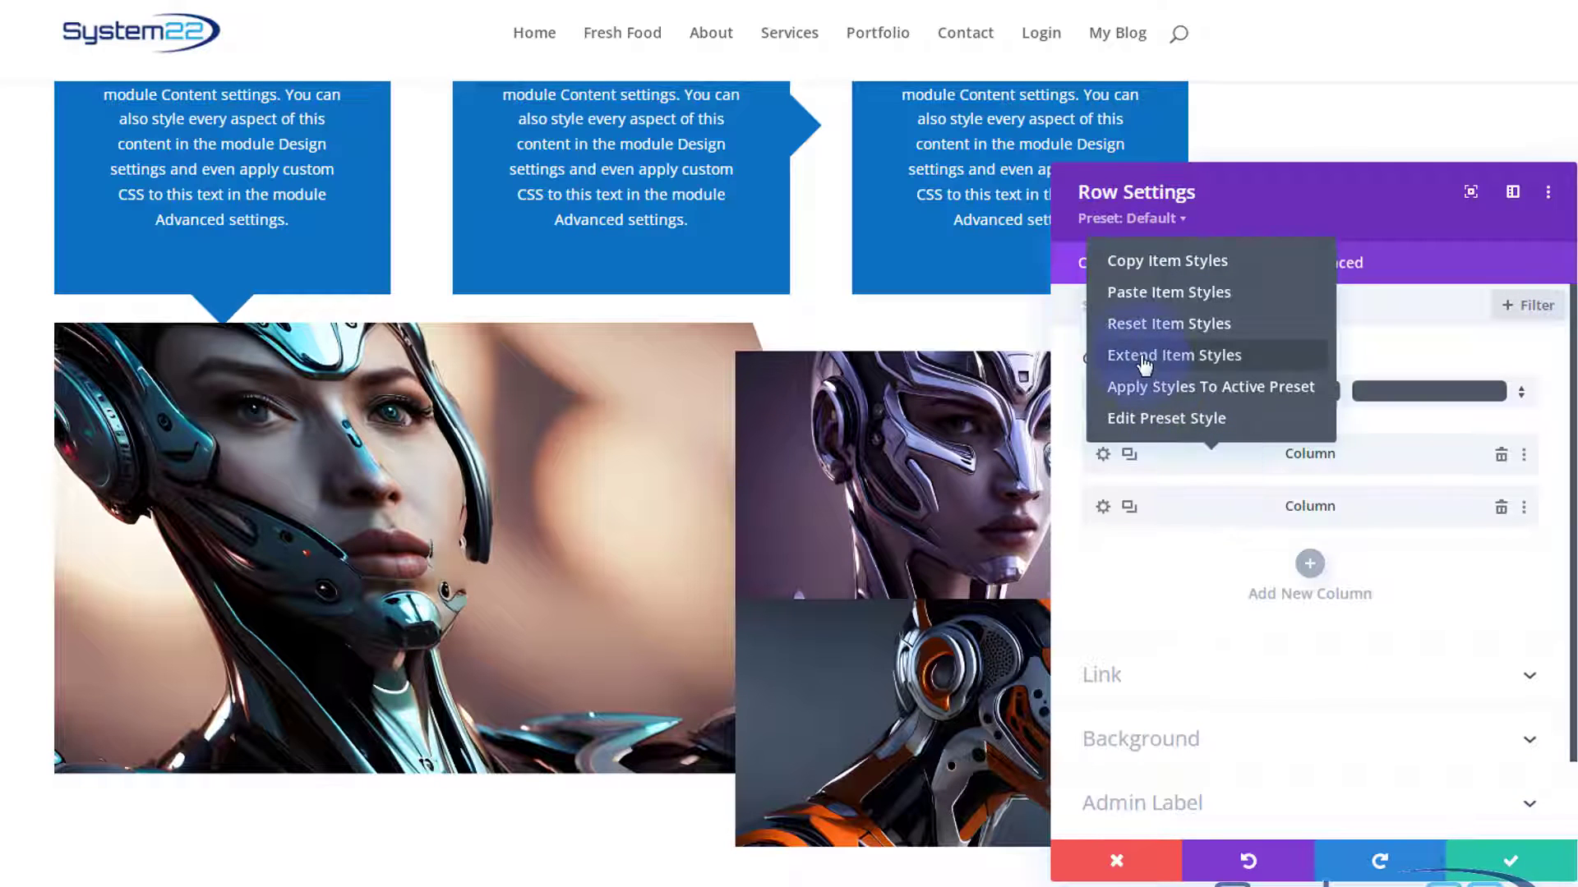
{"action": "left_click", "coordinate": [1153, 263]}
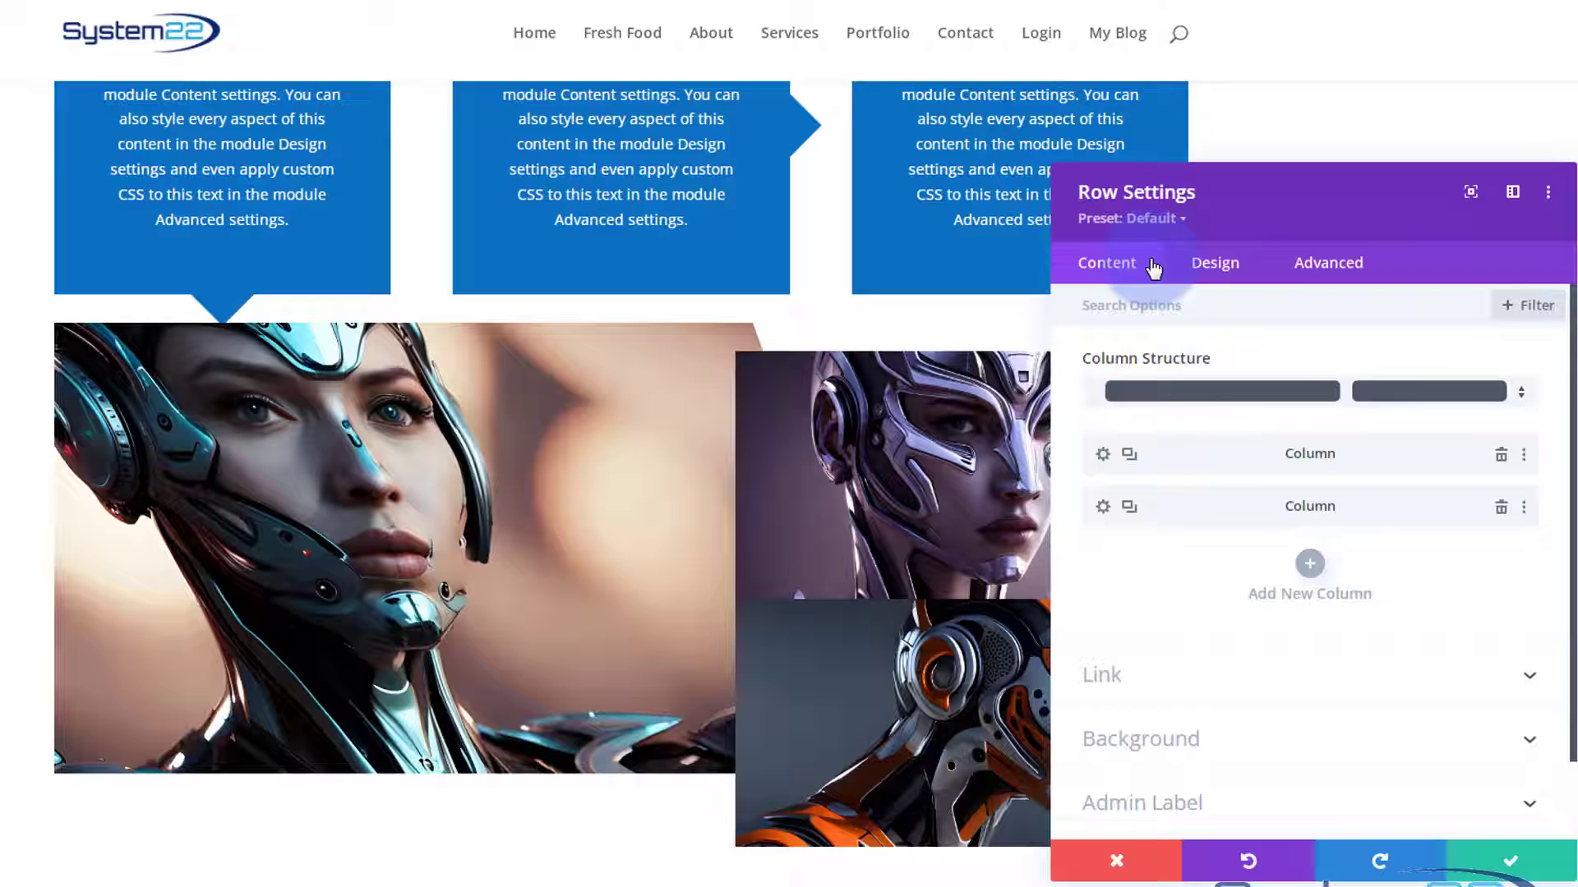
{"action": "right_click", "coordinate": [1194, 505]}
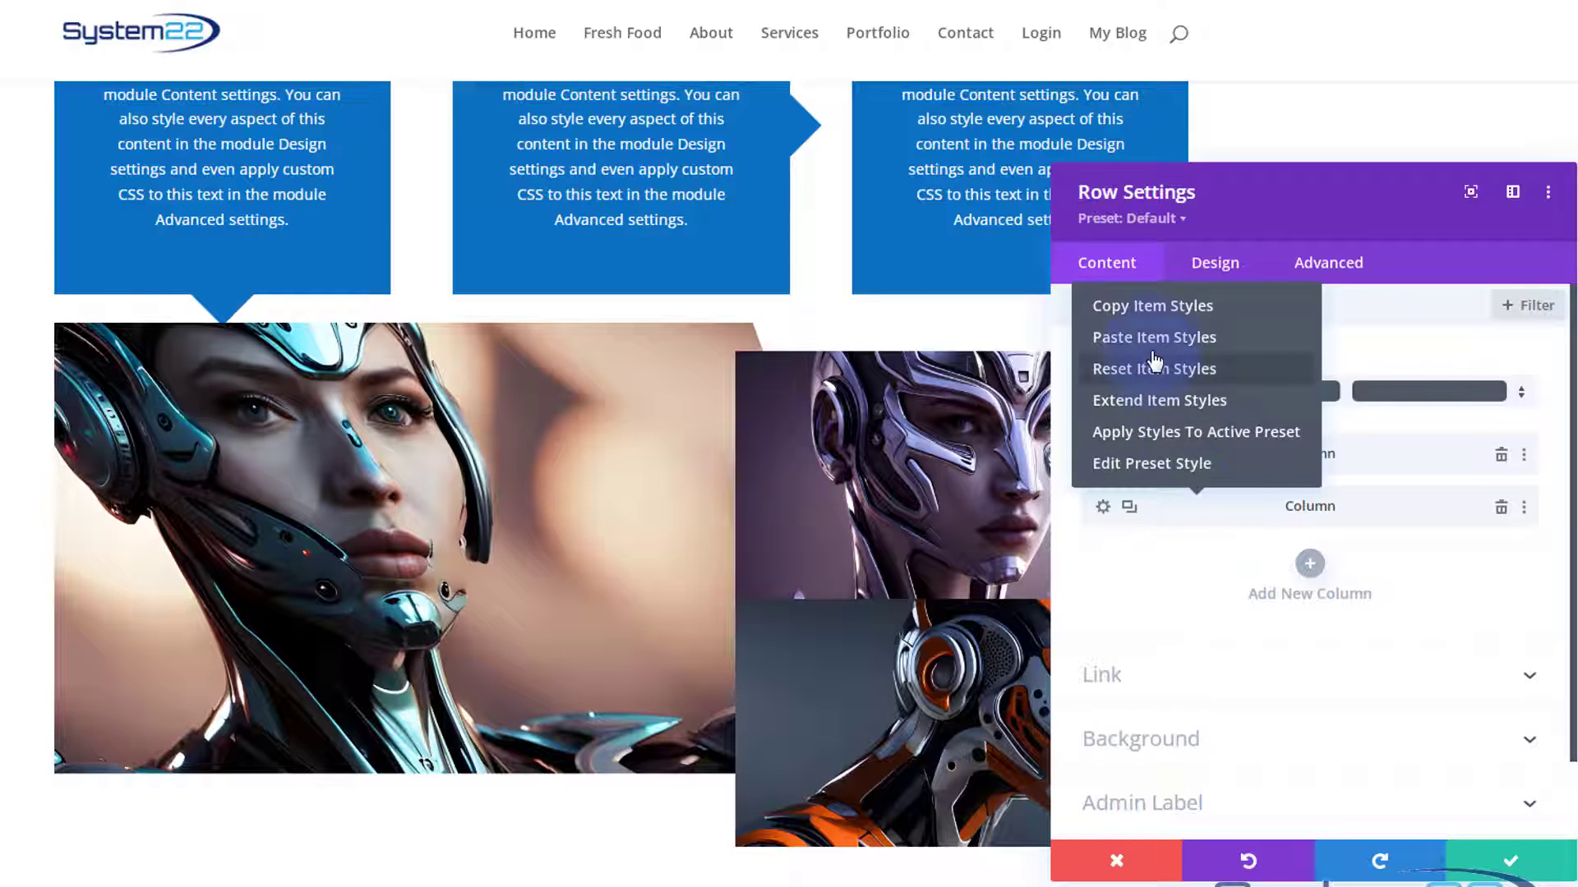
{"action": "left_click", "coordinate": [1153, 343]}
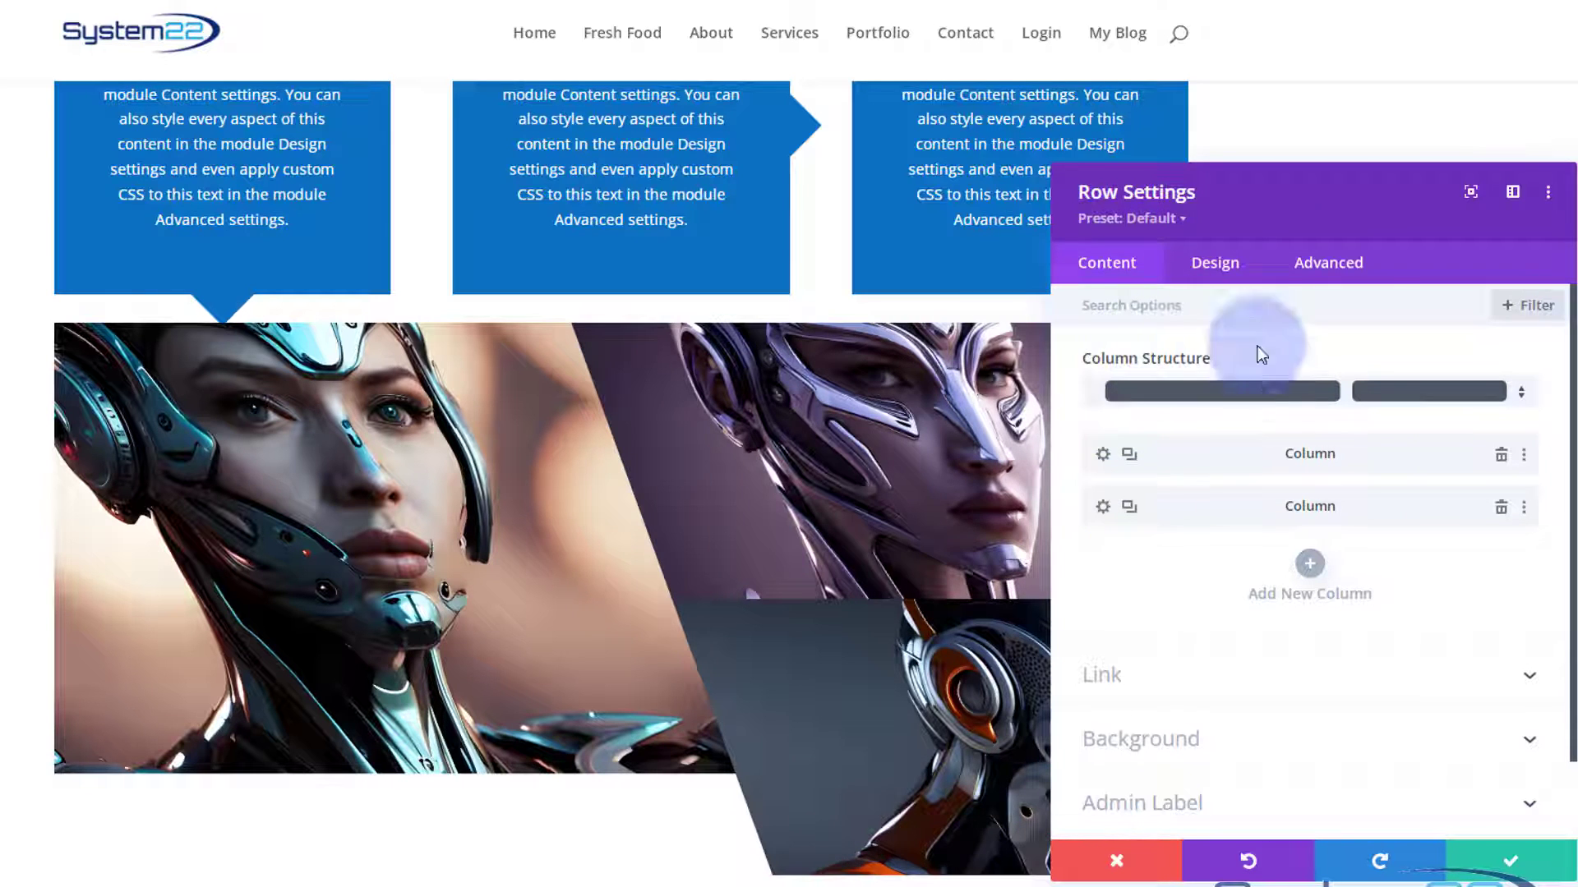
Move the row settings window aside to check the slanted columns, and save the row settings.
{"action": "left_click_drag", "start_coordinate": [1304, 216], "coordinate": [1530, 216]}
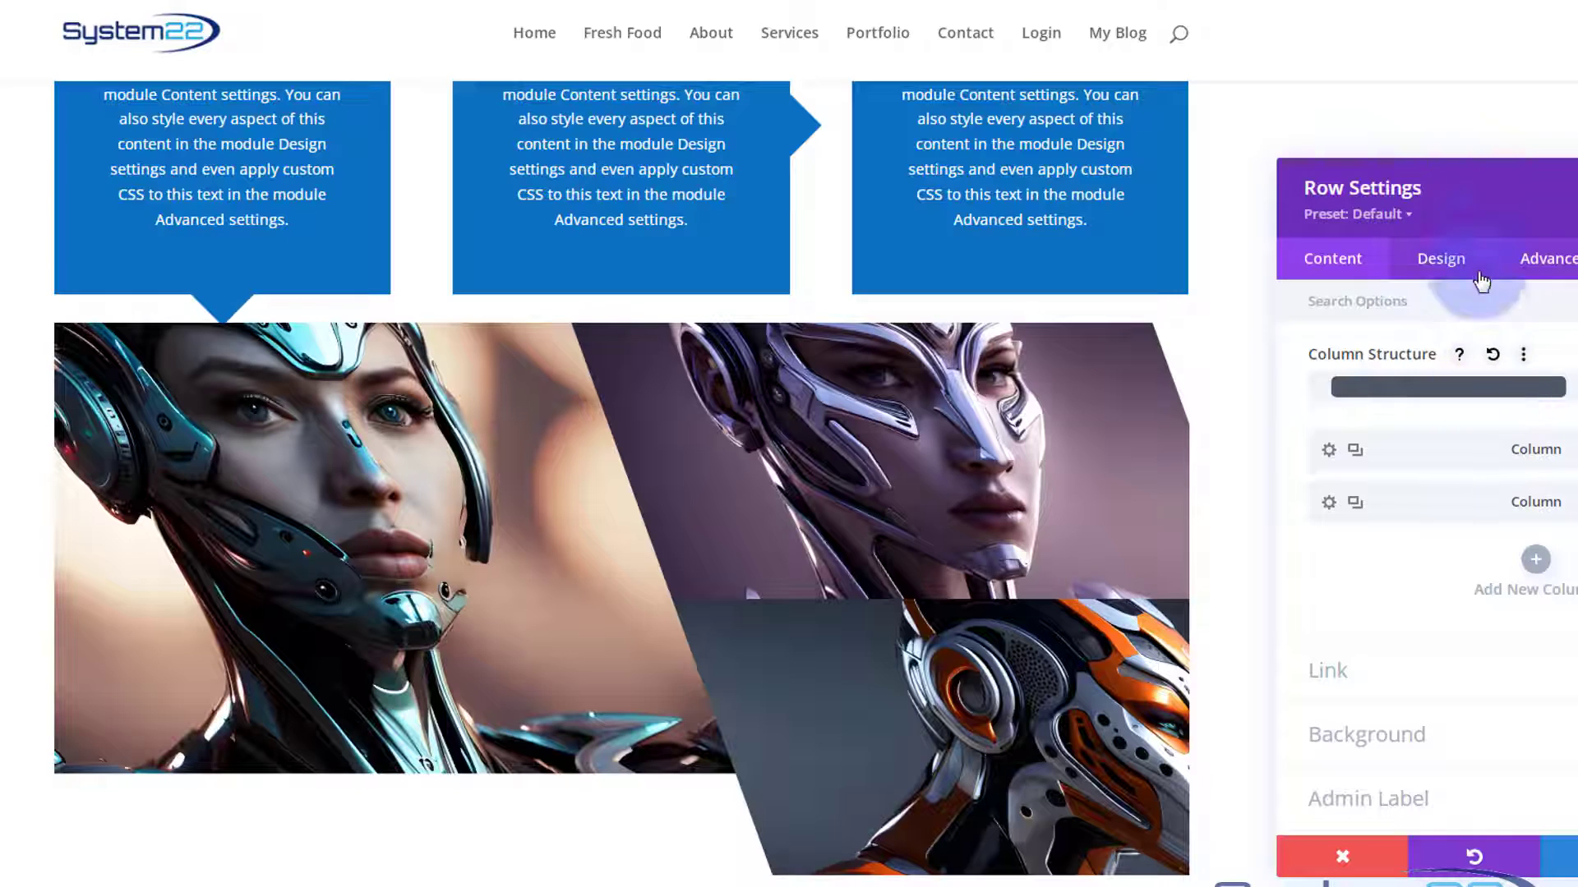
{"action": "left_click_drag", "start_coordinate": [1486, 211], "coordinate": [1001, 200]}
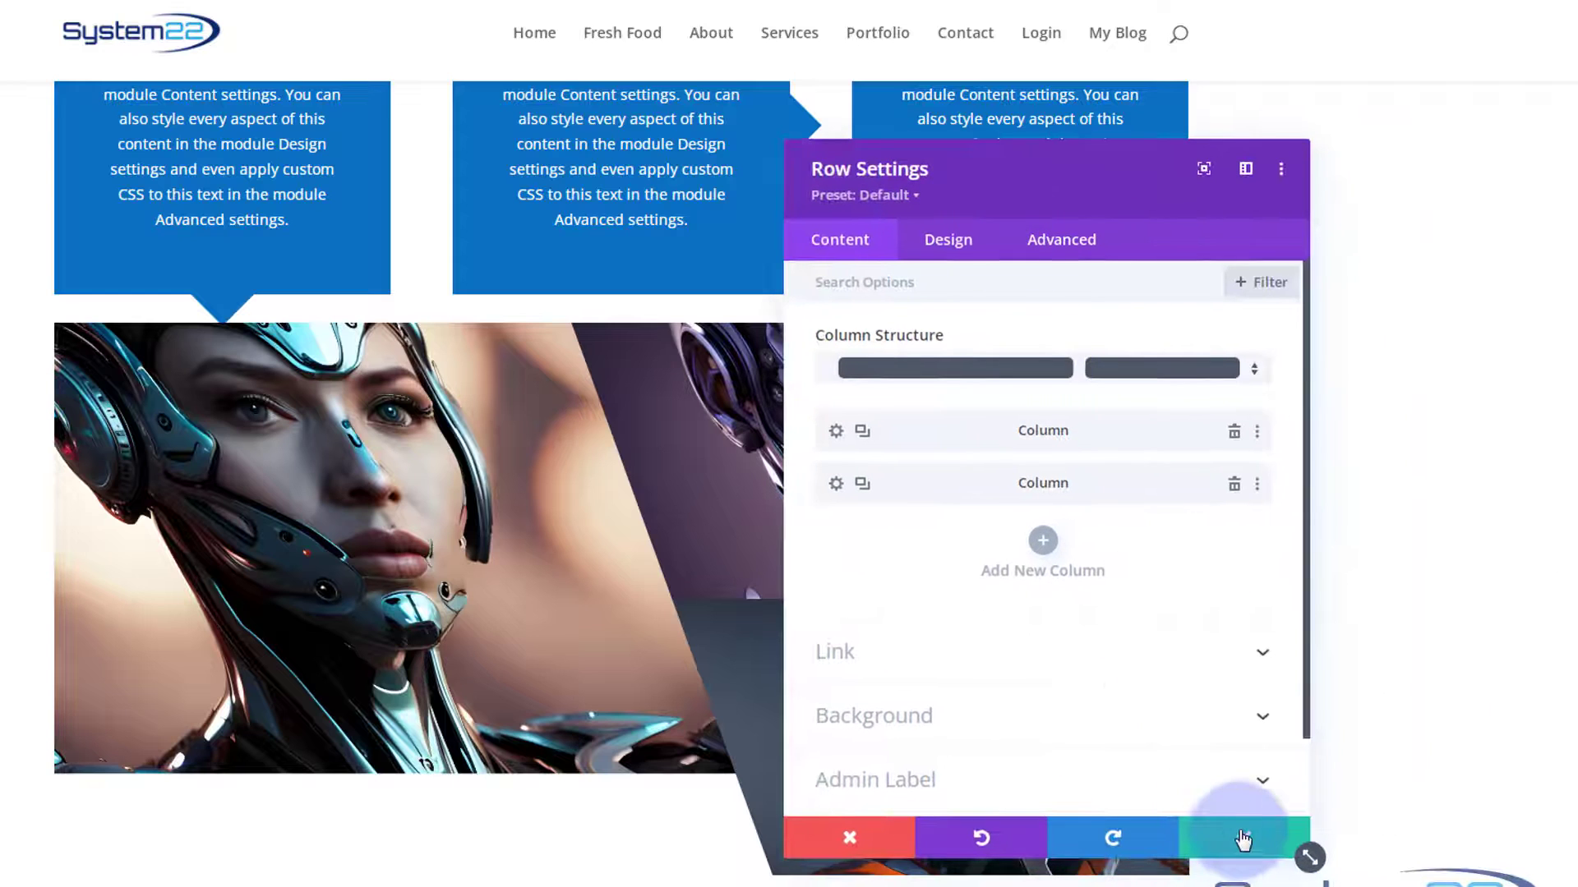
{"action": "left_click", "coordinate": [1243, 838]}
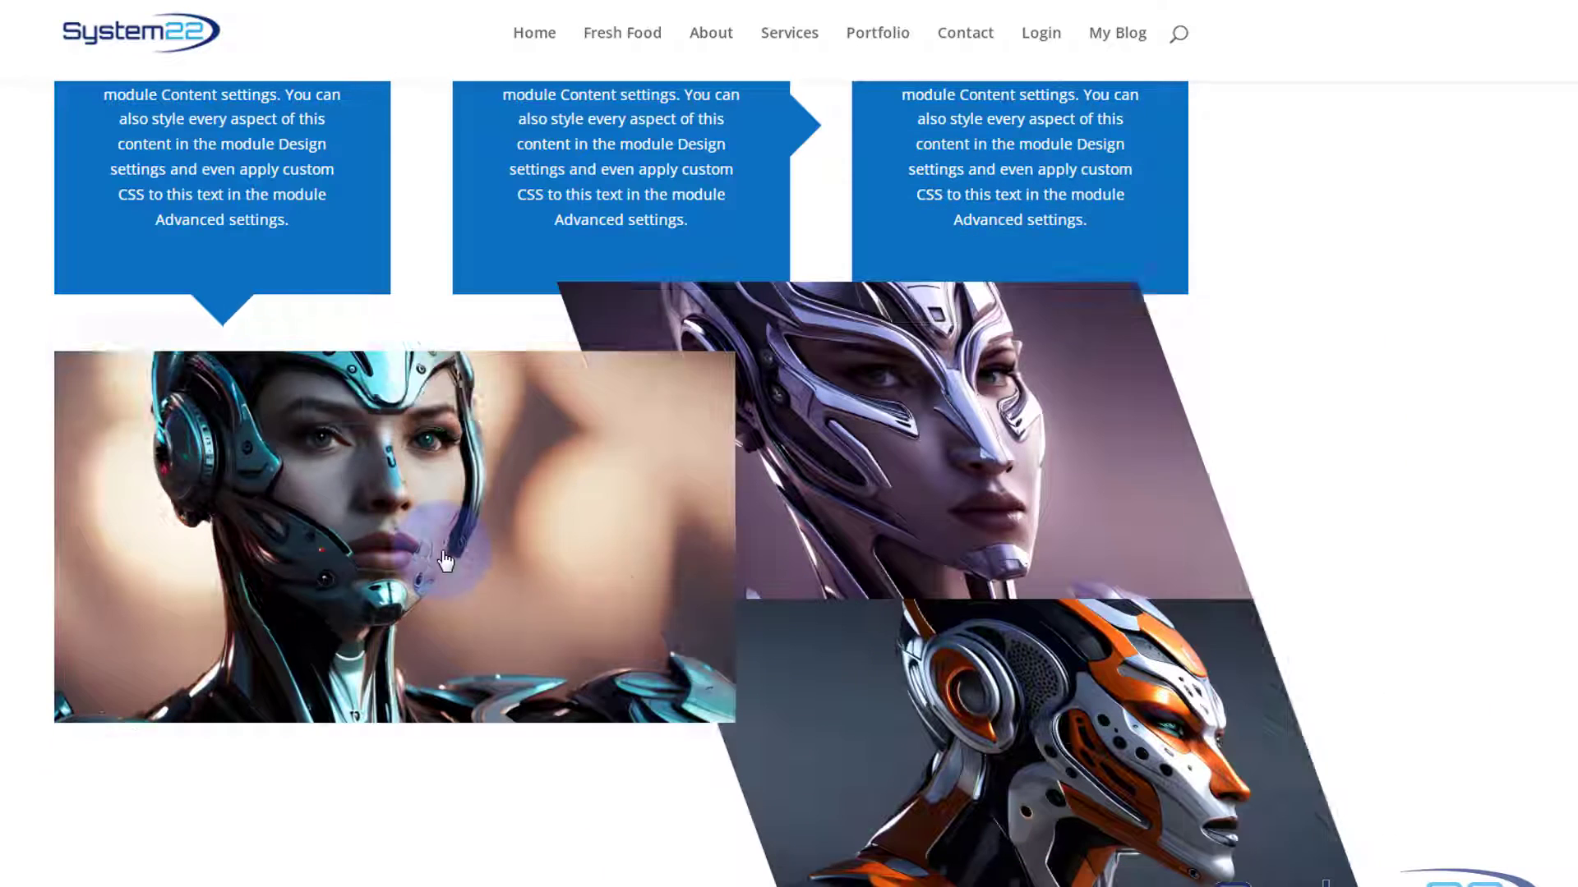
Counter-skew the large teal robot image by setting its horizontal transform skew to -20deg with the axes unlinked.
{"action": "mouse_move", "coordinate": [440, 552]}
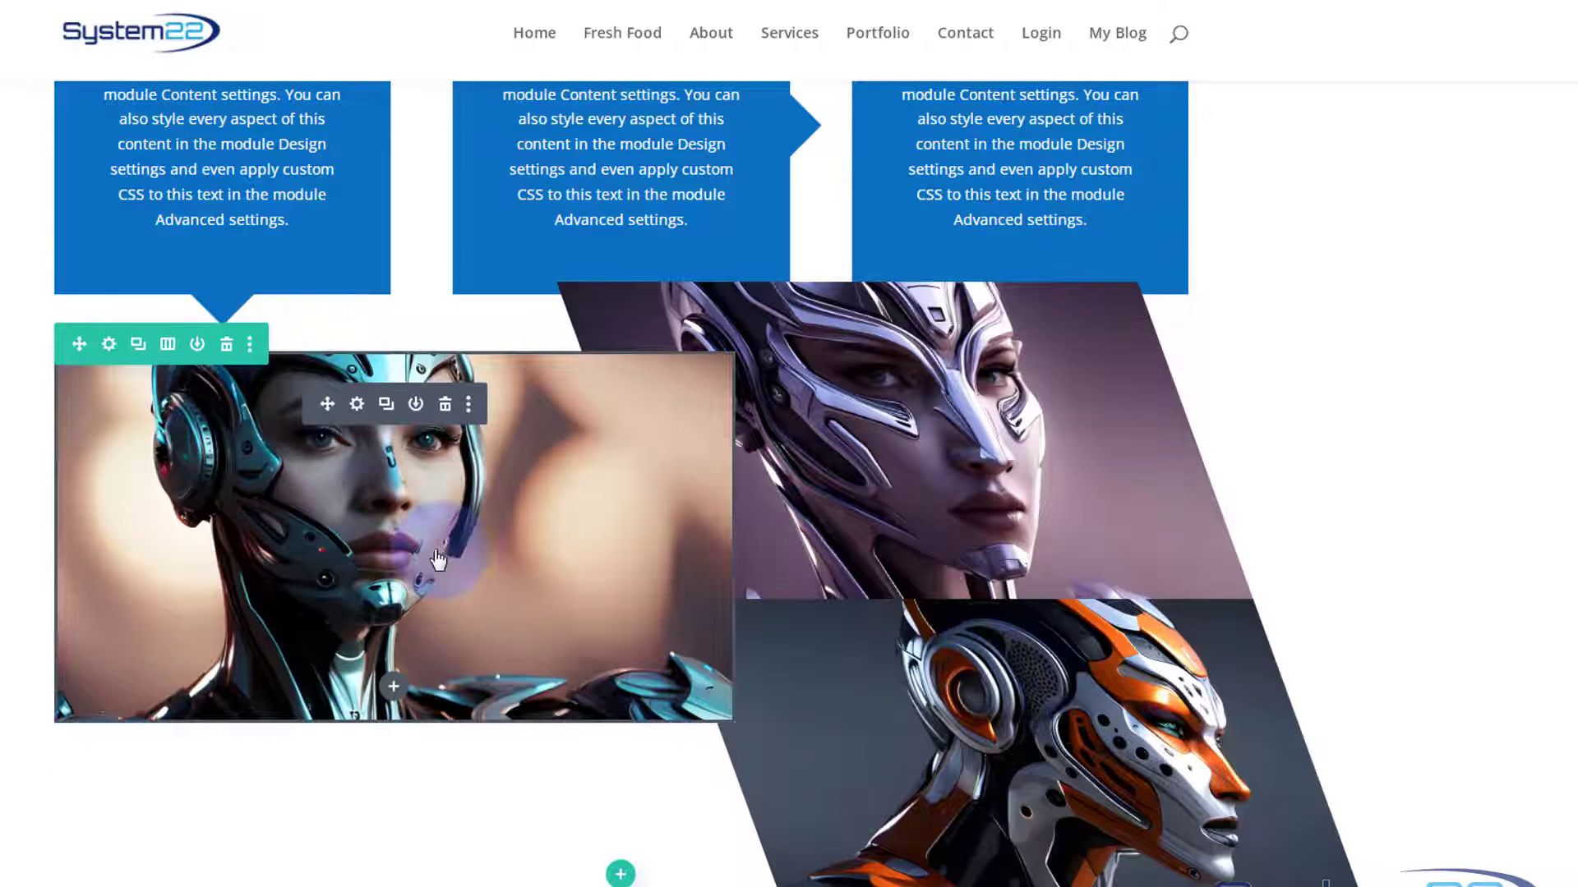
{"action": "left_click", "coordinate": [358, 405]}
{"action": "left_click", "coordinate": [959, 258]}
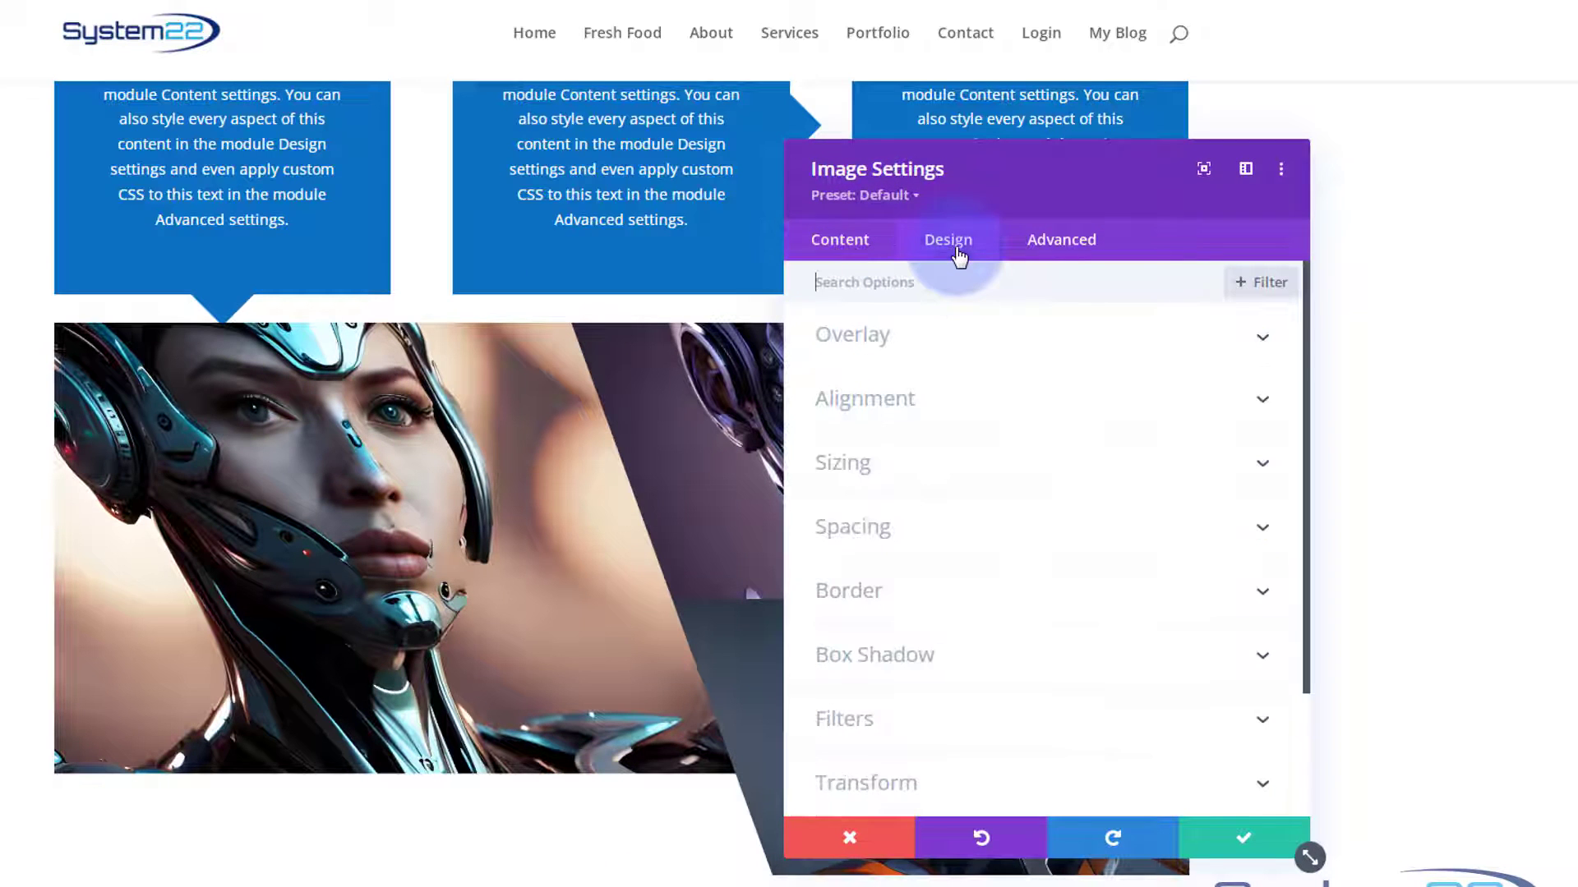
{"action": "scroll", "coordinate": [1054, 570], "scroll_direction": "down", "scroll_amount": 2}
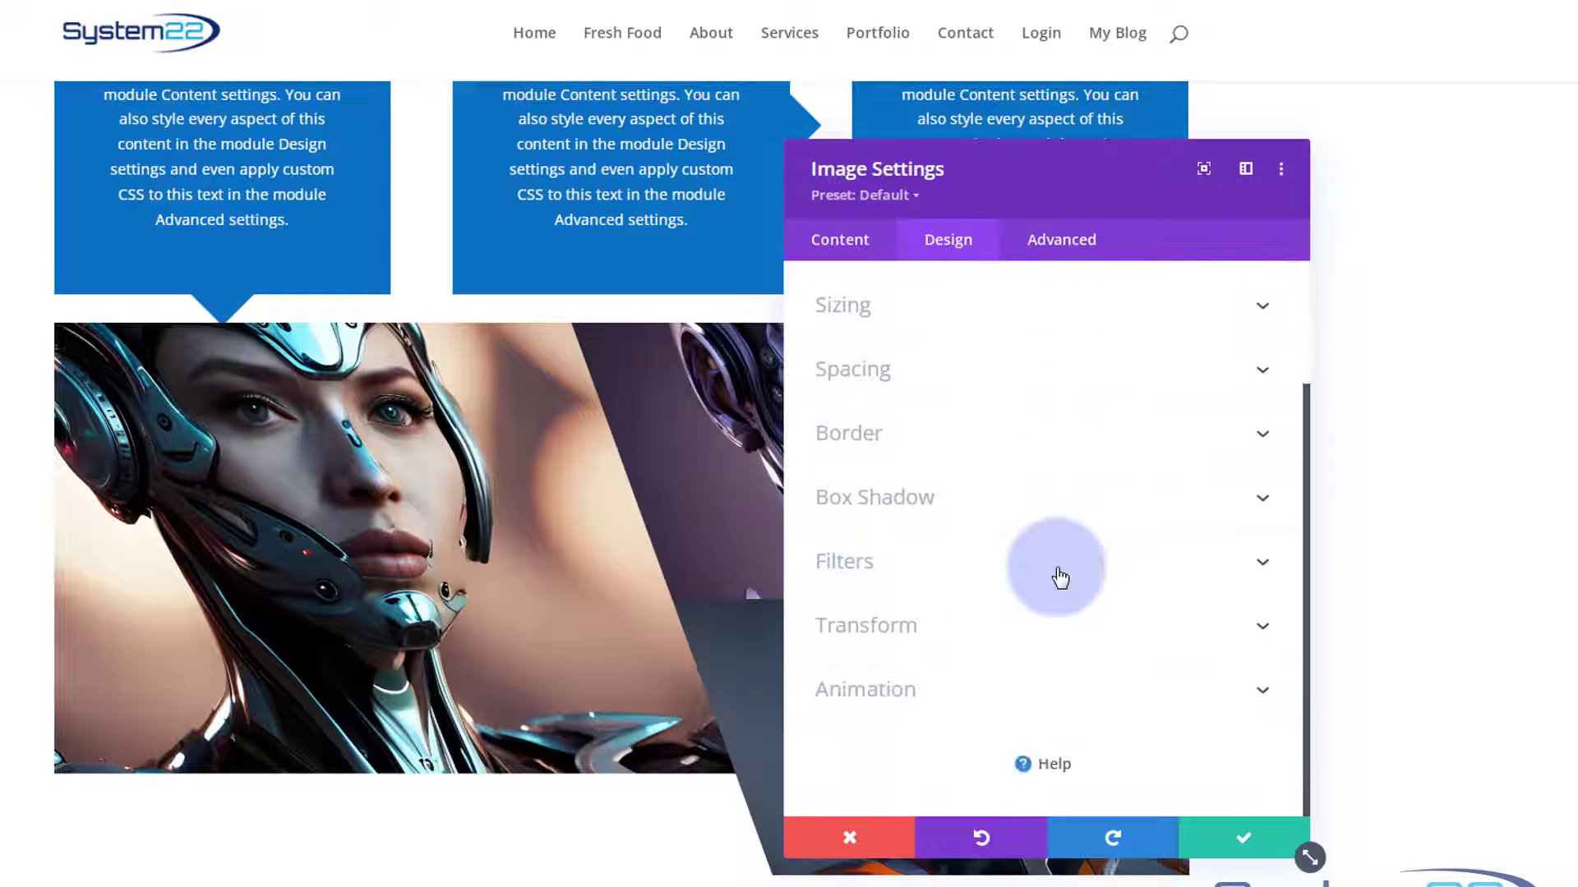
{"action": "left_click", "coordinate": [1014, 641]}
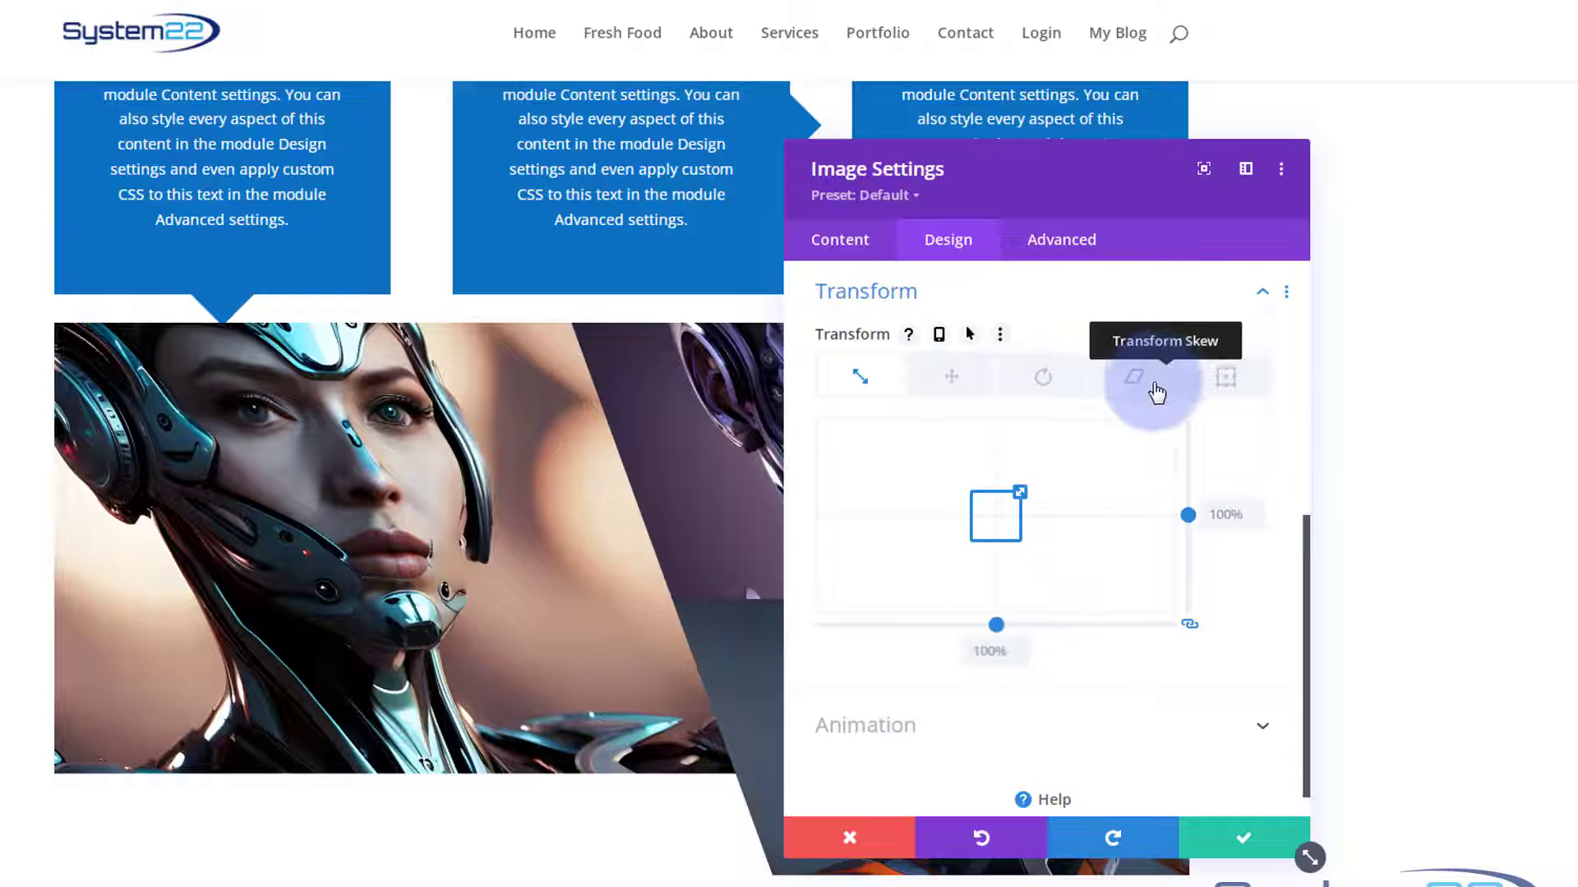
{"action": "left_click", "coordinate": [1189, 624]}
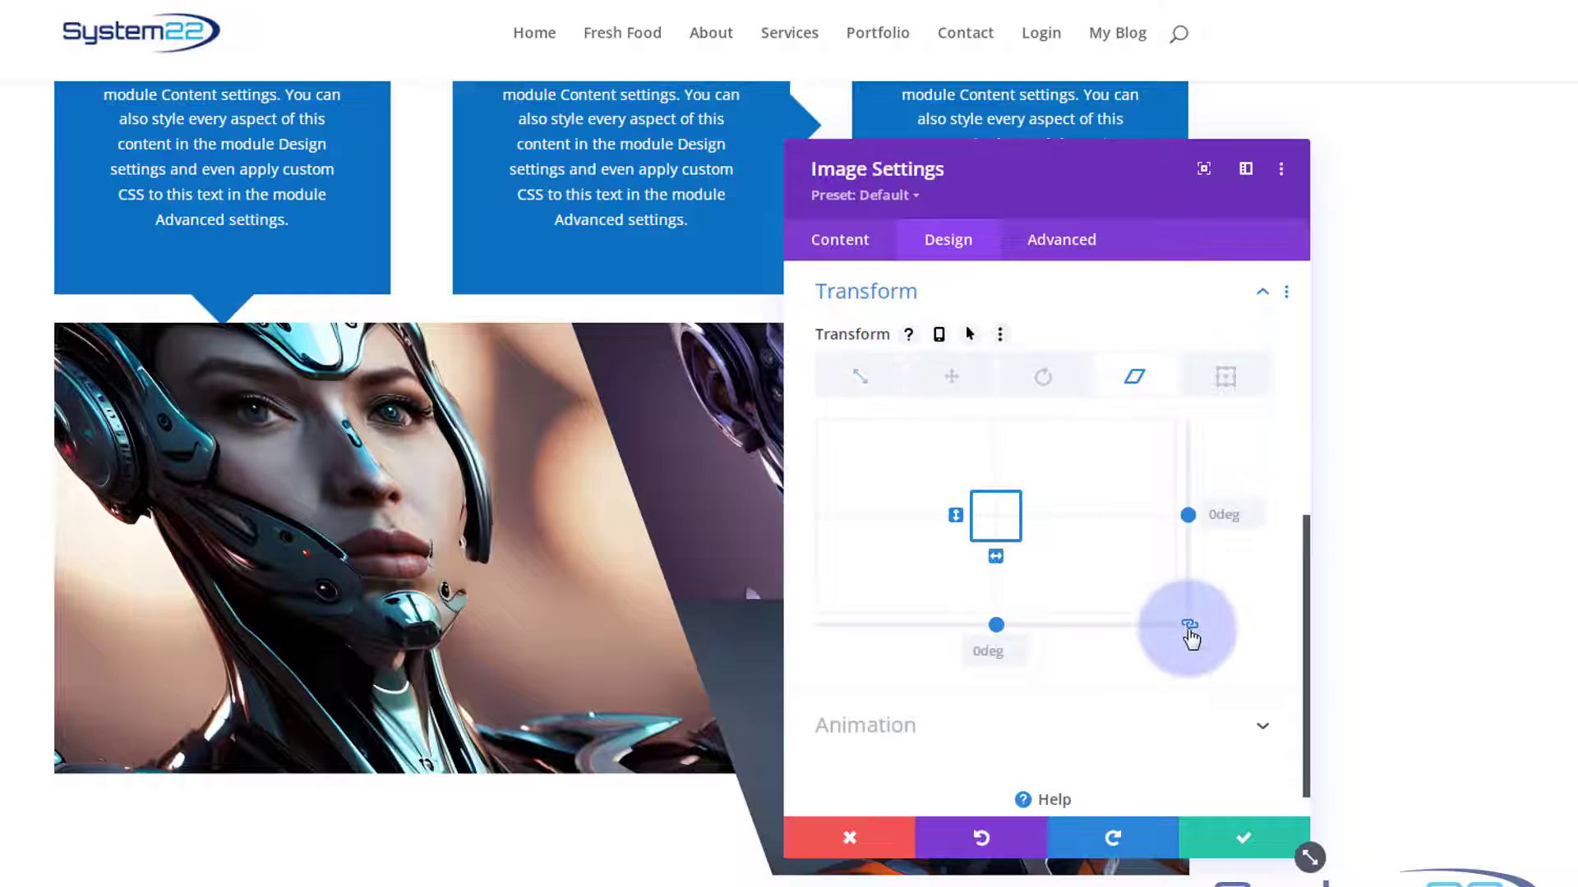
{"action": "left_click", "coordinate": [996, 625]}
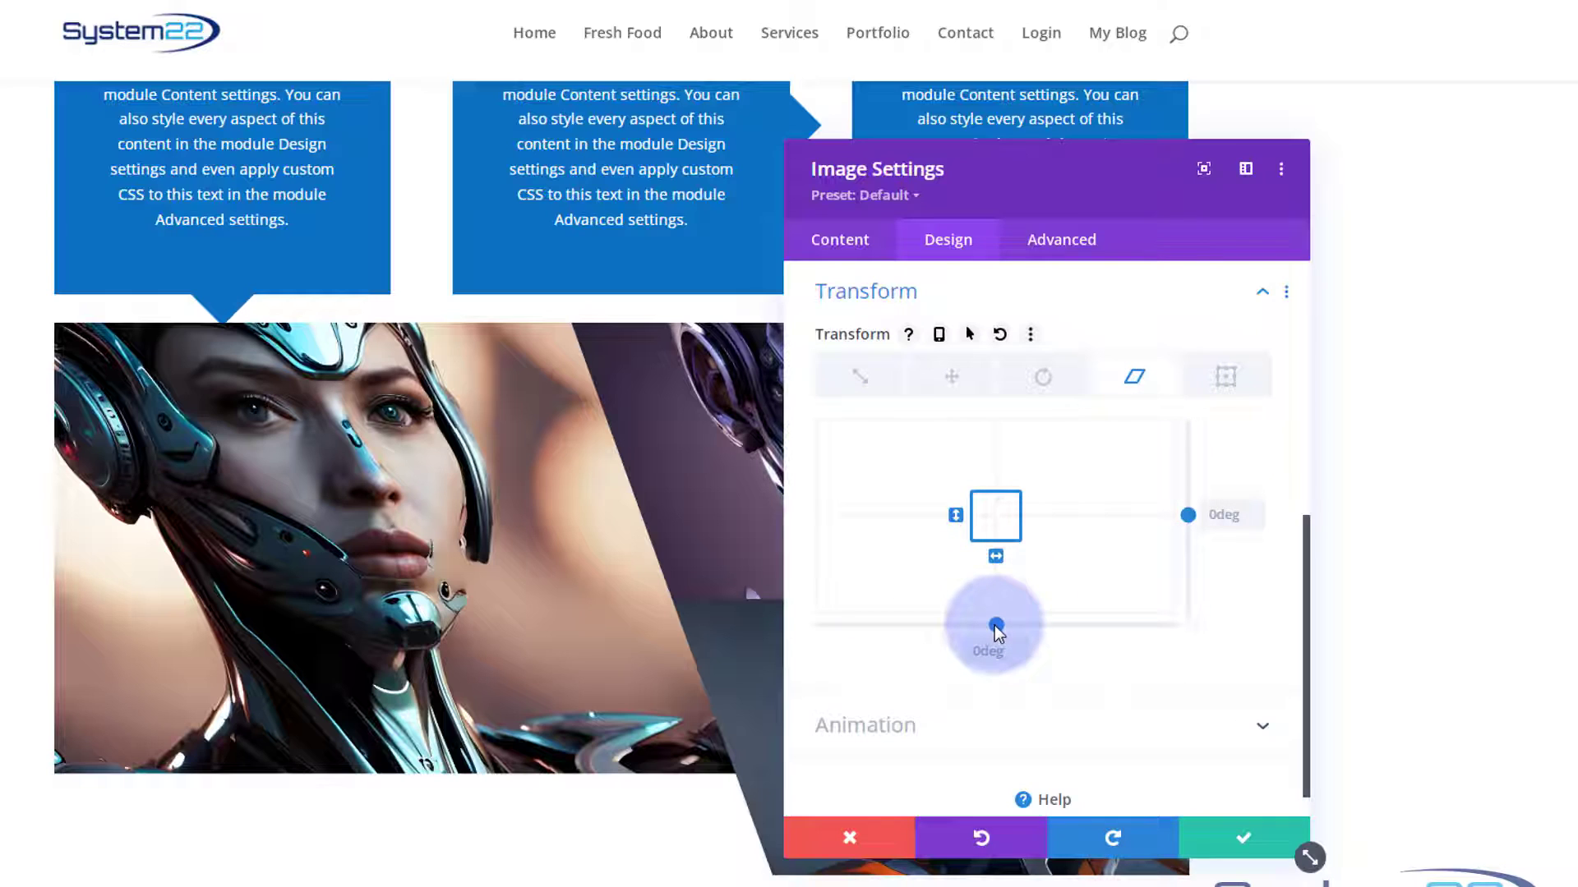
{"action": "left_click_drag", "start_coordinate": [996, 627], "coordinate": [977, 626]}
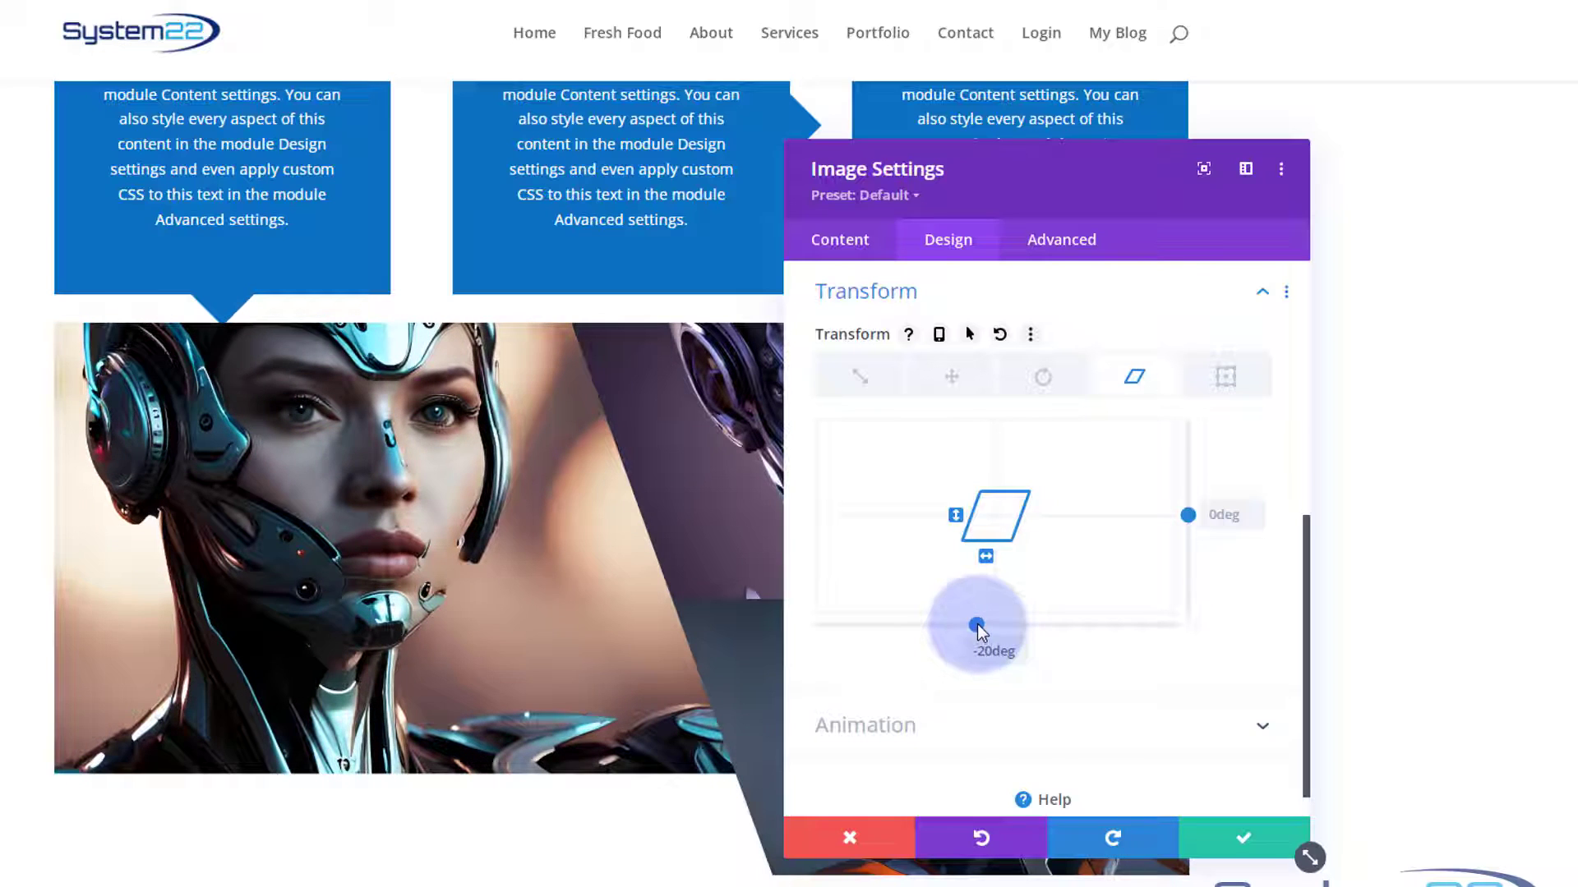
Move the image settings window off the large image and scale the image to 140% on both axes.
{"action": "left_click", "coordinate": [1087, 240]}
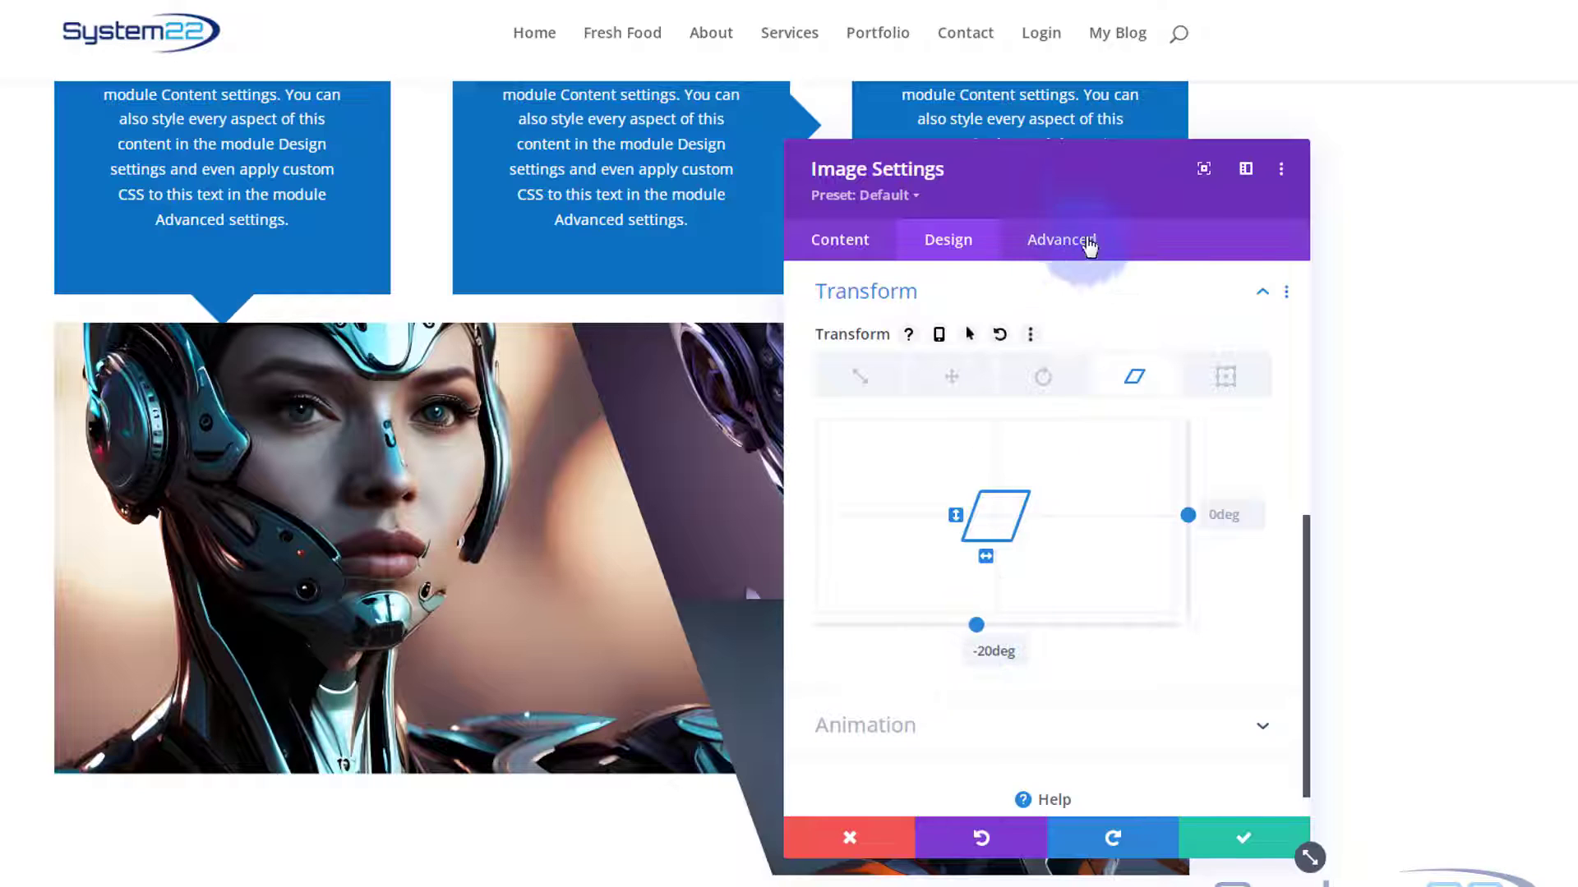
{"action": "left_click_drag", "start_coordinate": [1113, 192], "coordinate": [1291, 186]}
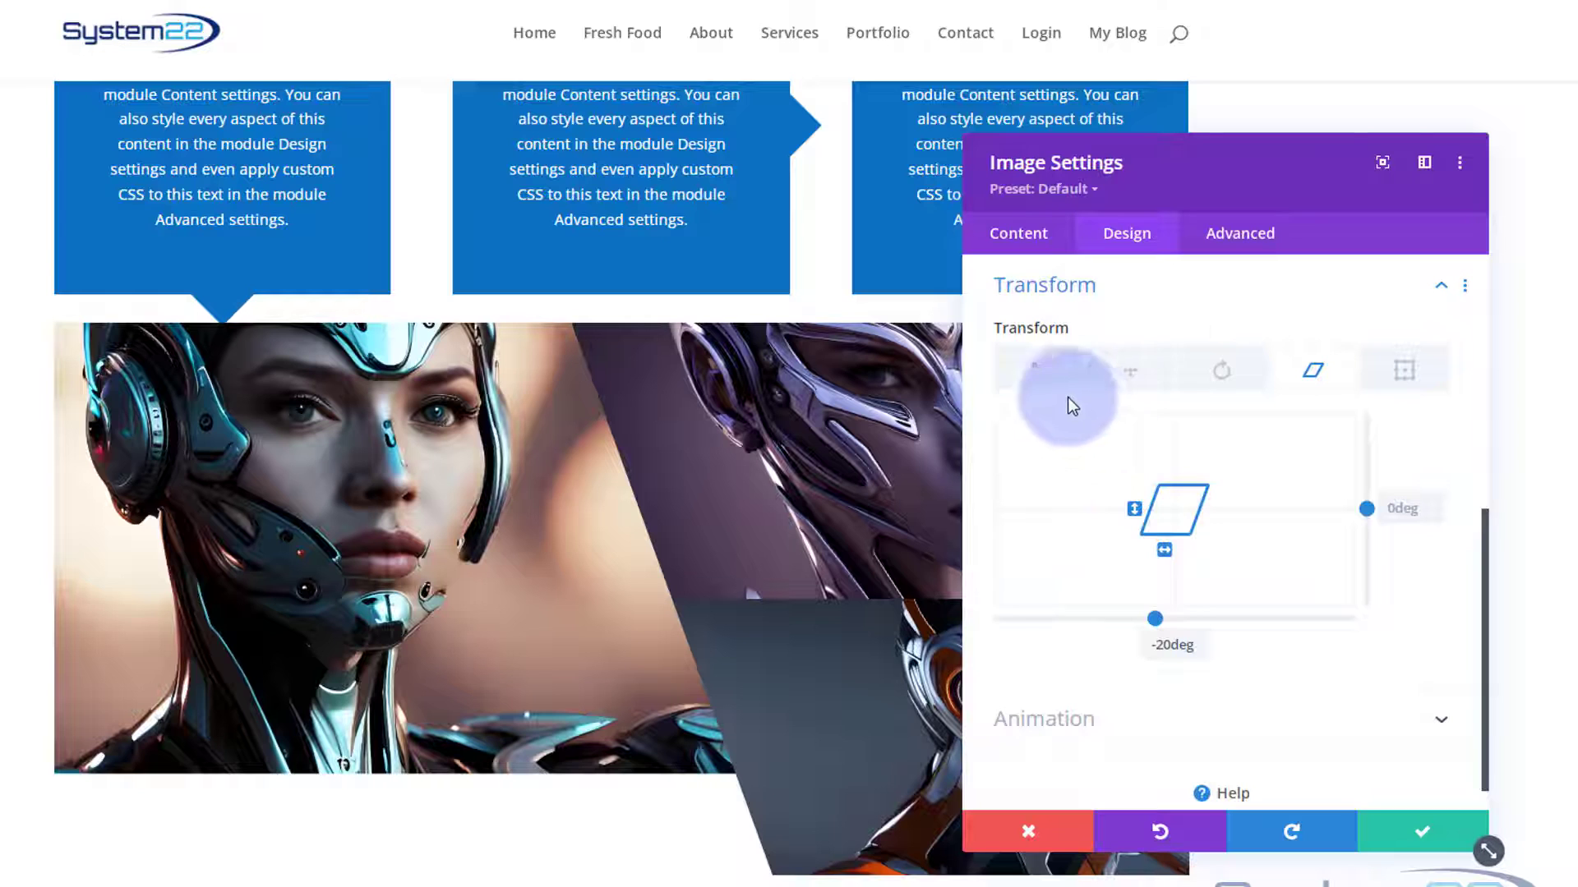
{"action": "left_click", "coordinate": [1046, 380]}
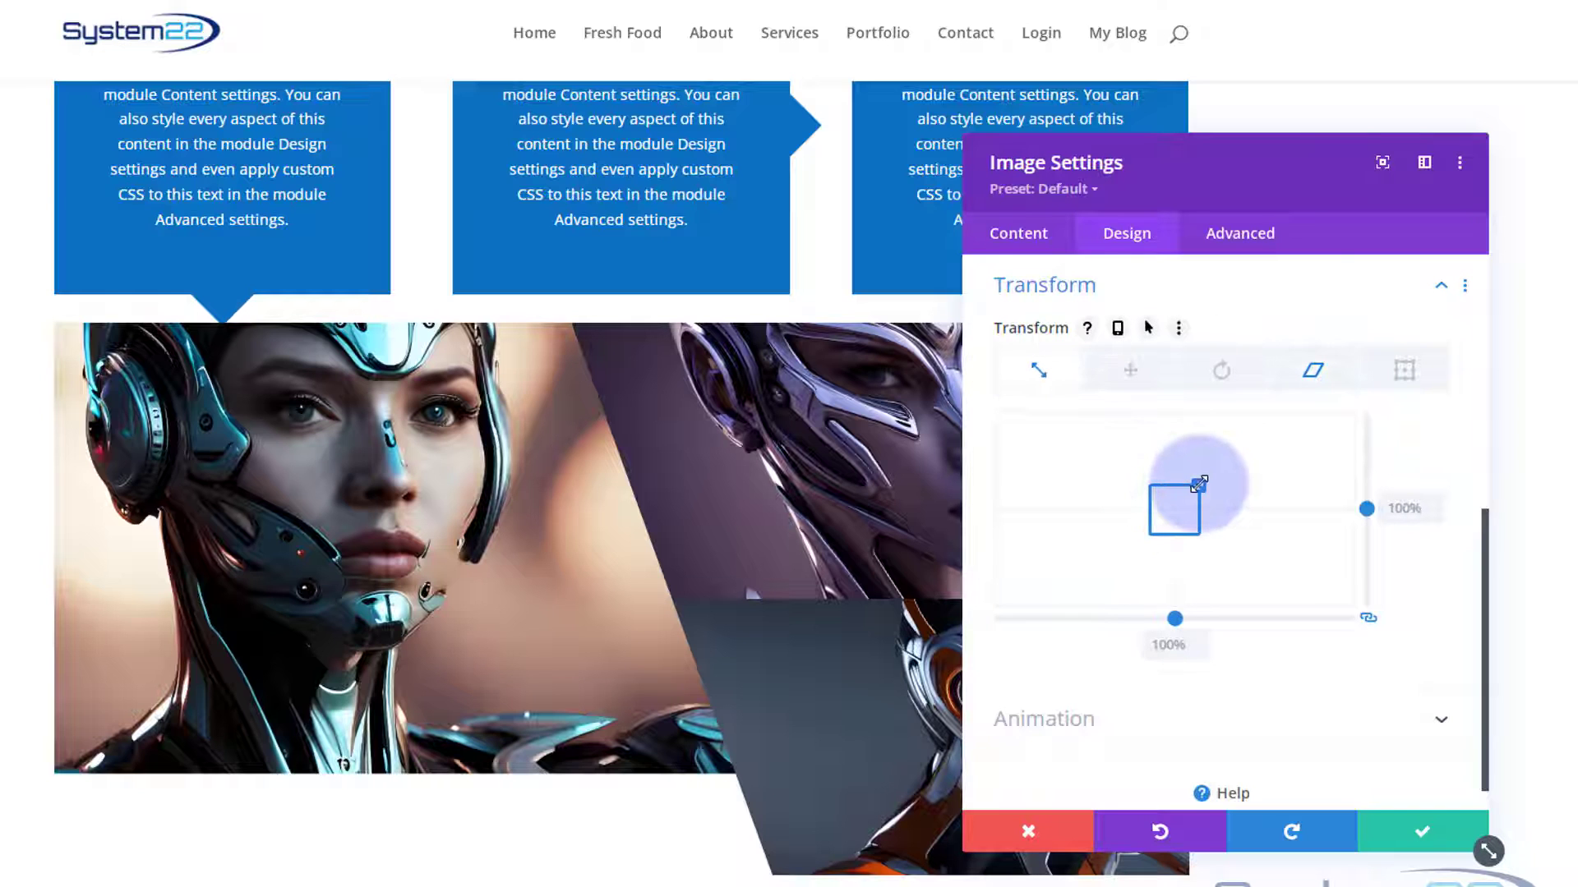
{"action": "left_click_drag", "start_coordinate": [1201, 483], "coordinate": [1207, 472]}
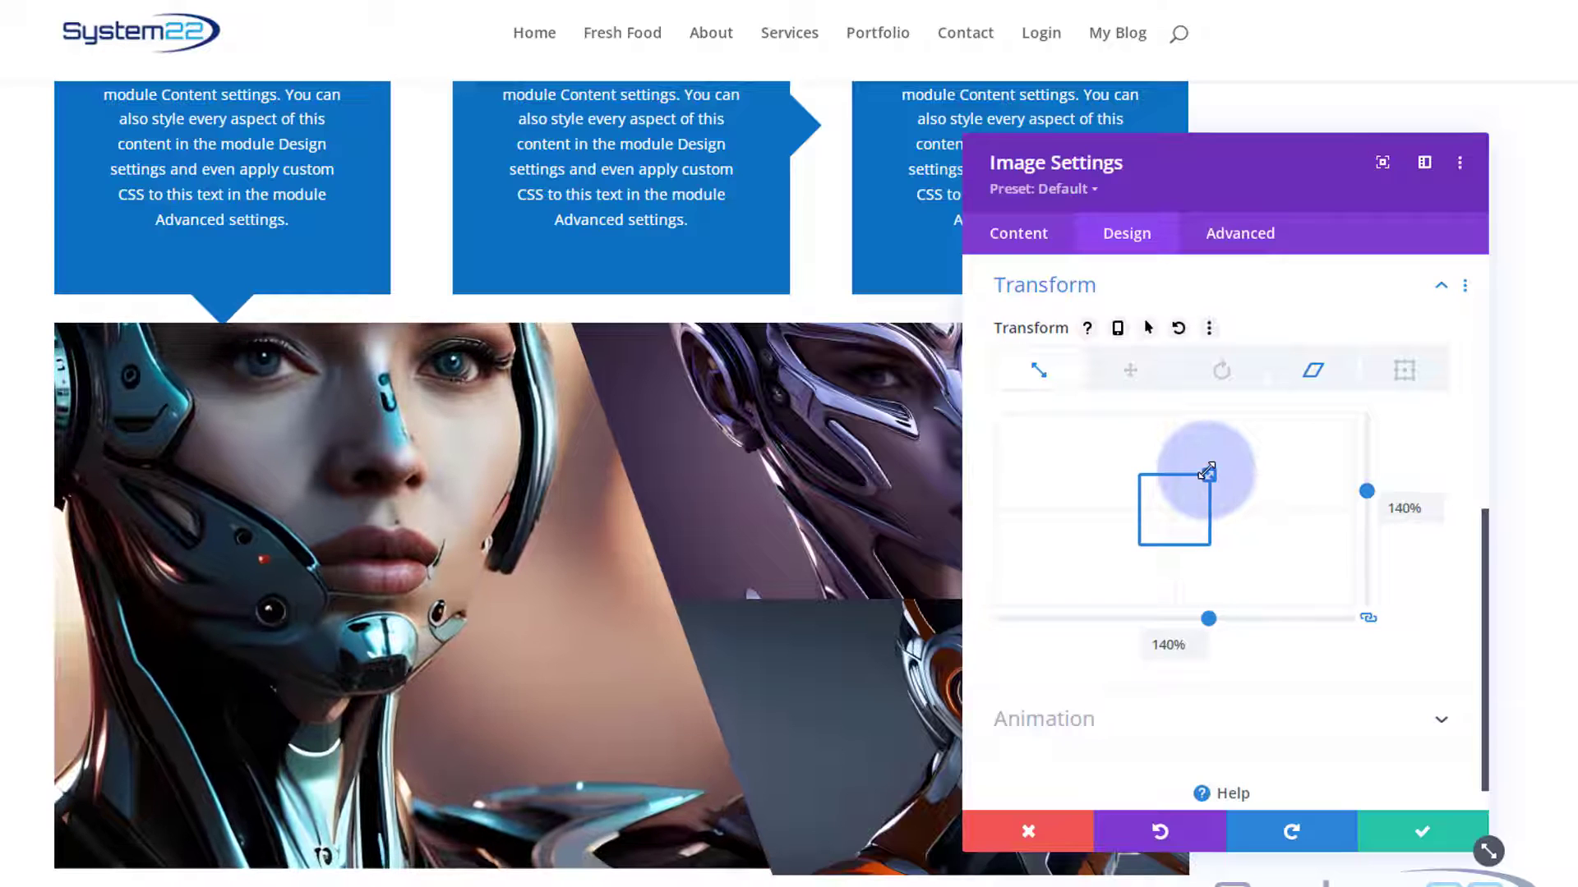
Offset the large teal robot image by -22px horizontally and 45px vertically, and save the image settings.
{"action": "left_click", "coordinate": [1133, 372]}
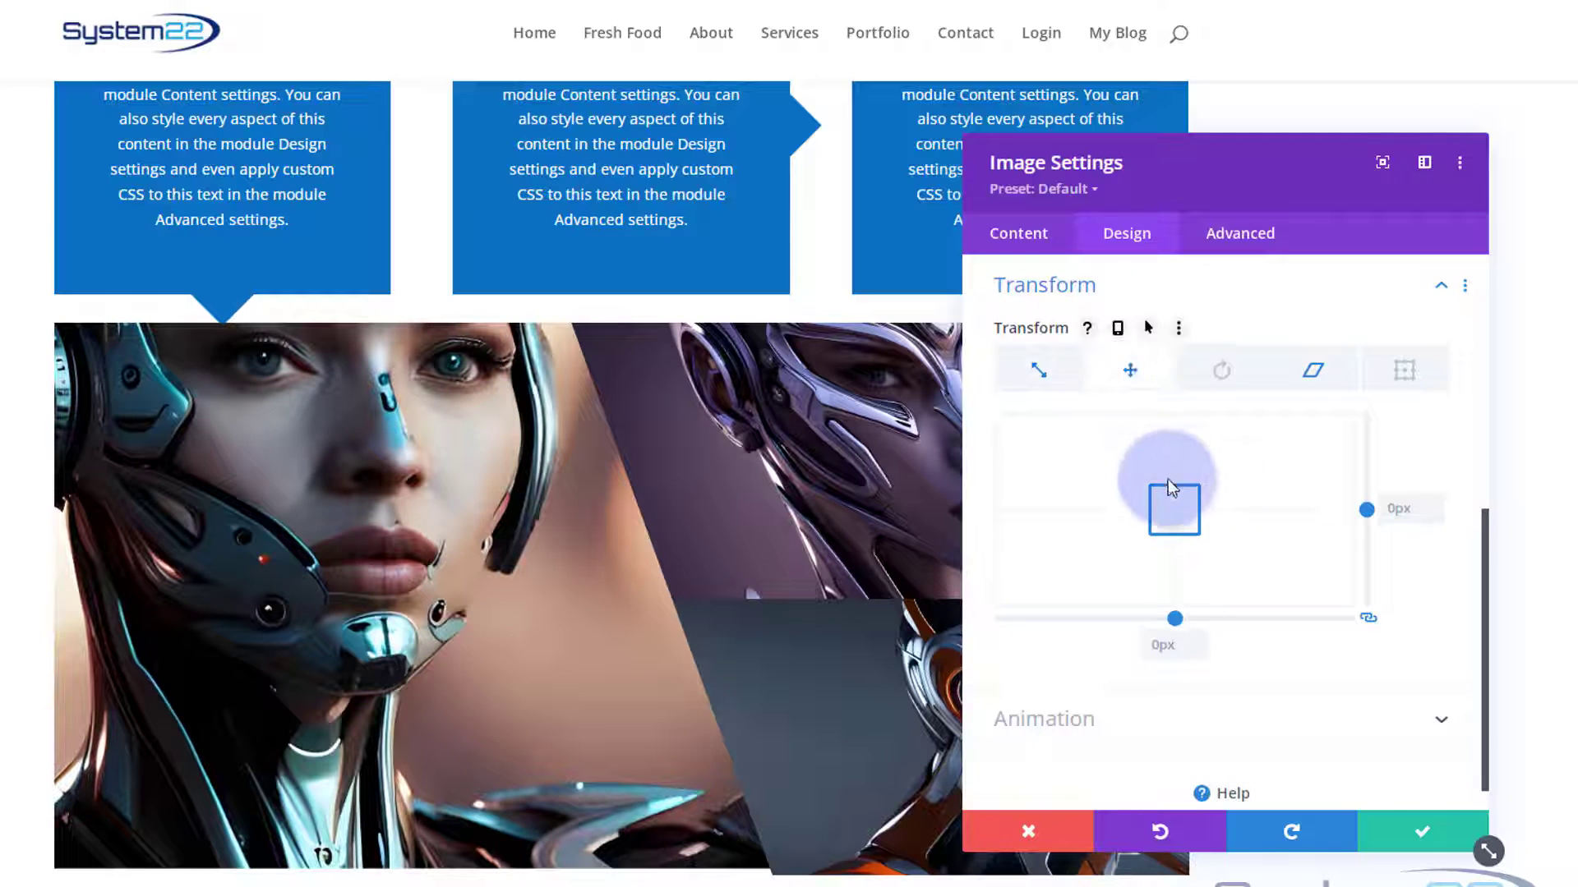
{"action": "left_click_drag", "start_coordinate": [1172, 499], "coordinate": [1165, 511]}
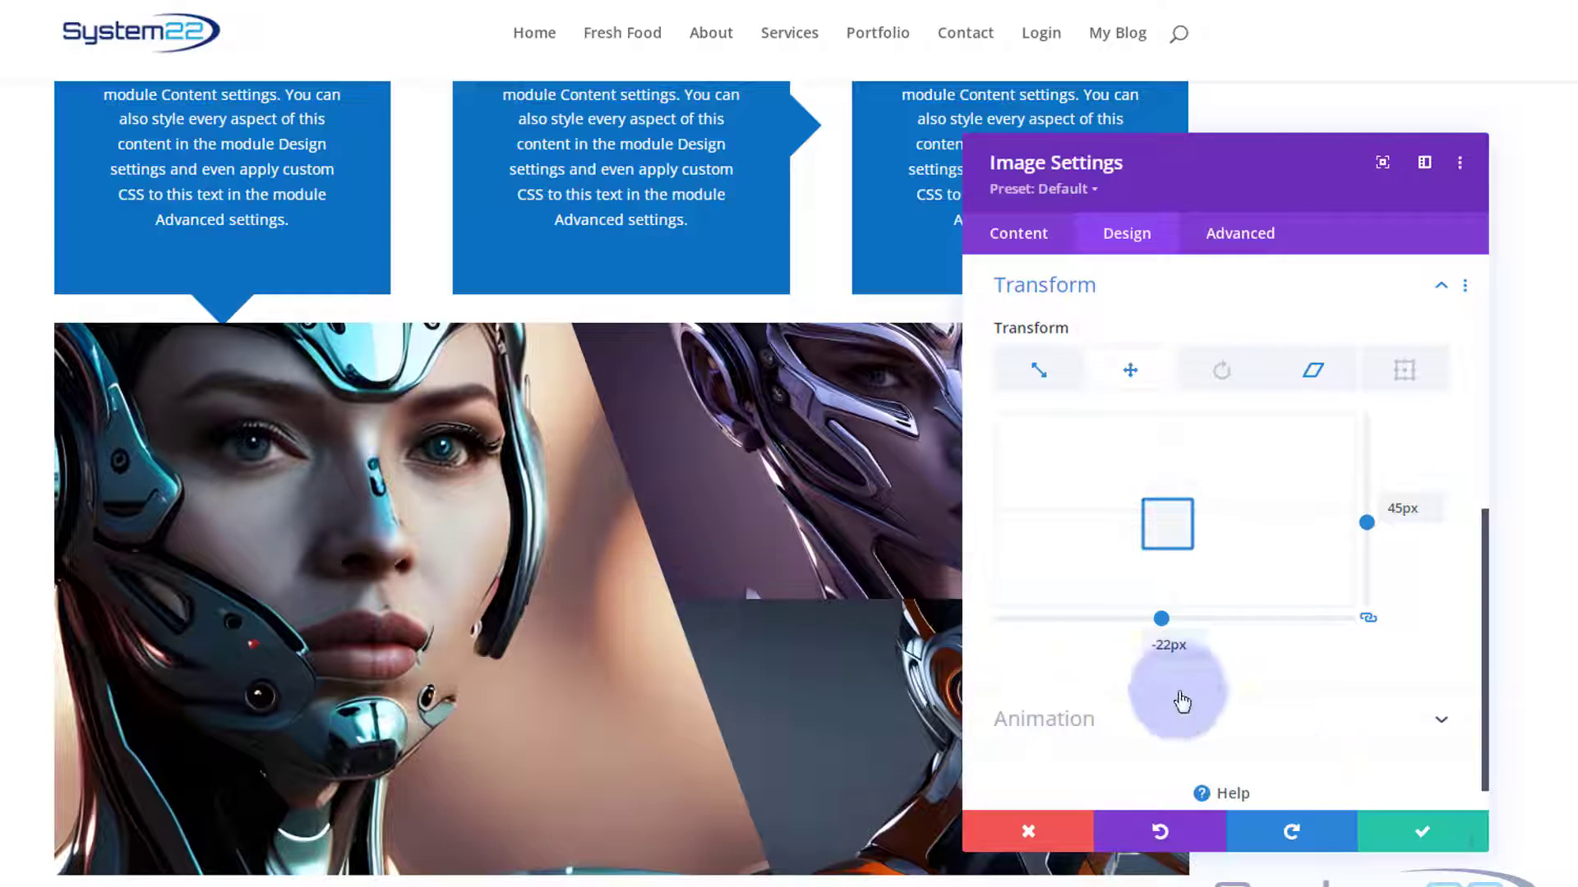
{"action": "left_click", "coordinate": [1395, 855]}
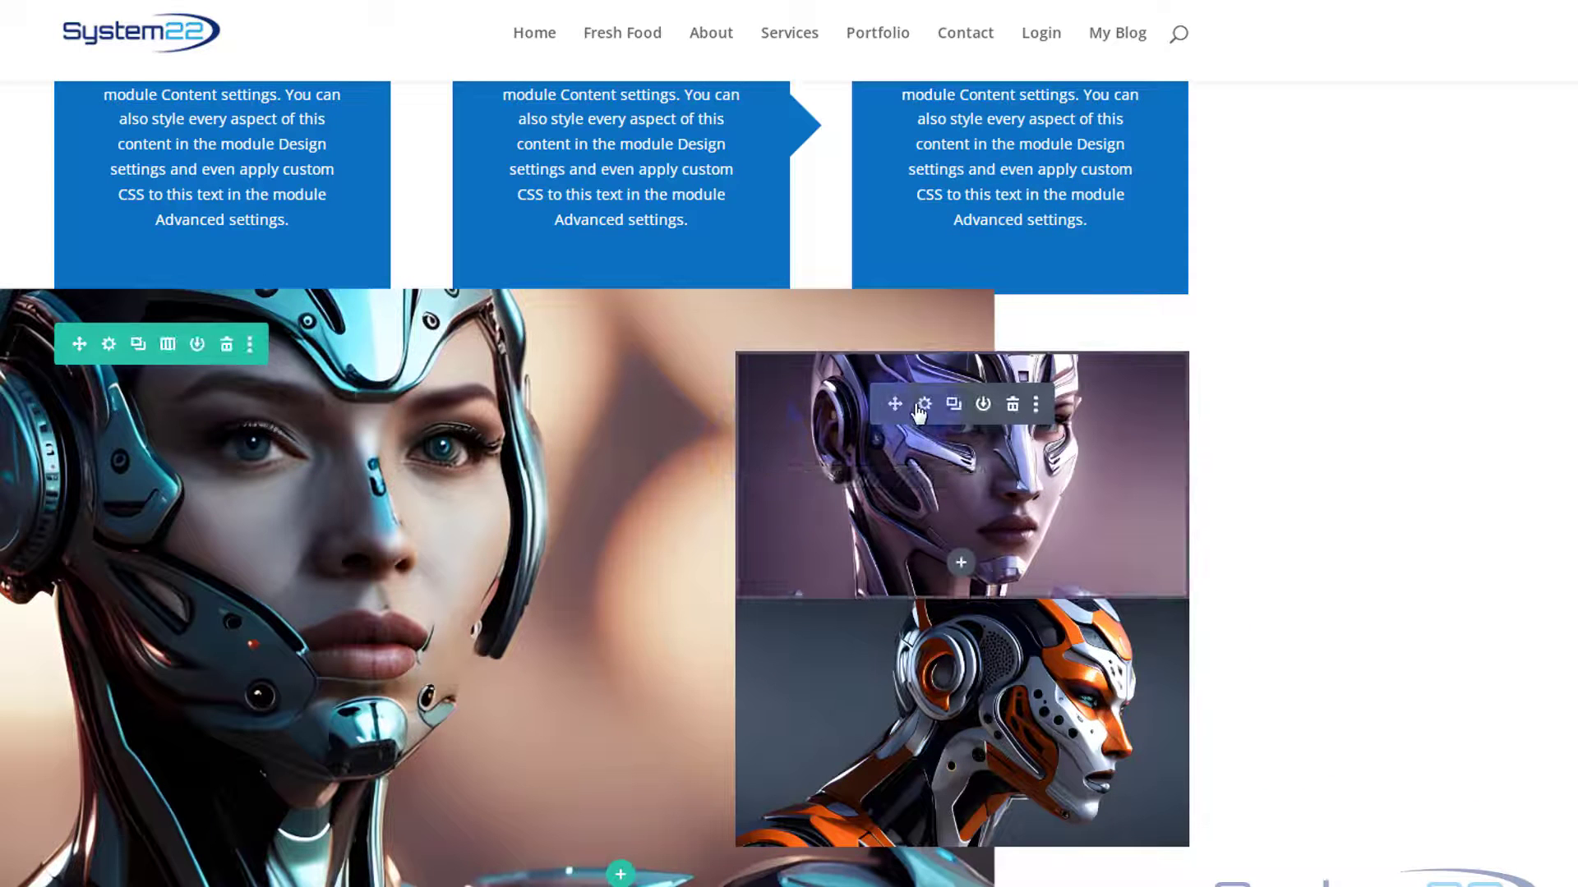
Open the purple robot image's transform settings, move the window off the image, and scale it to 124% on both axes.
{"action": "left_click", "coordinate": [925, 405]}
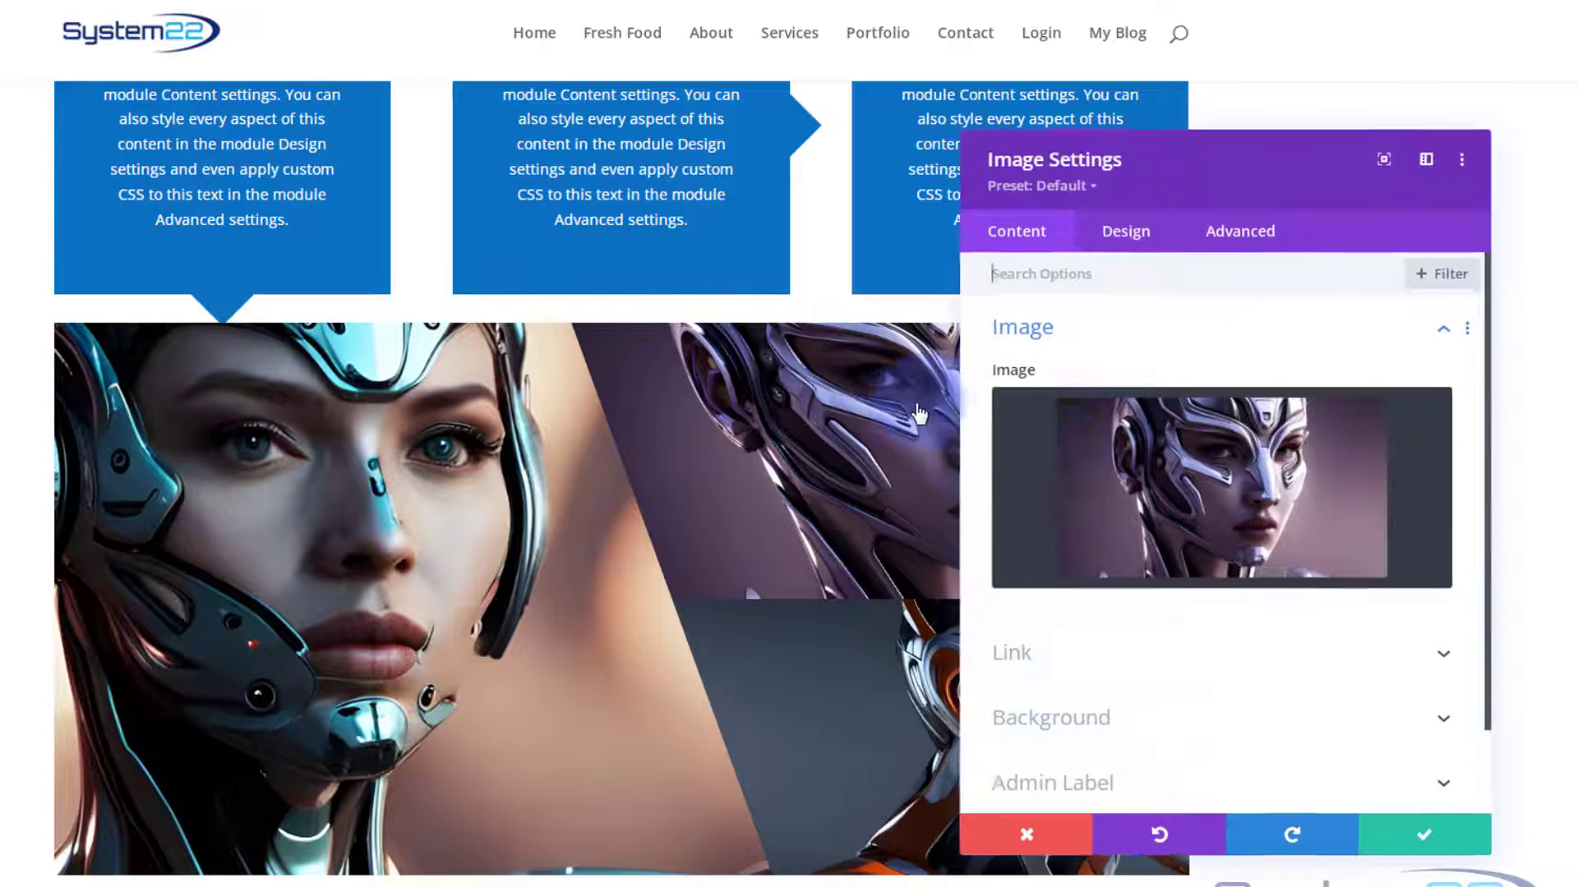
{"action": "left_click", "coordinate": [1134, 236]}
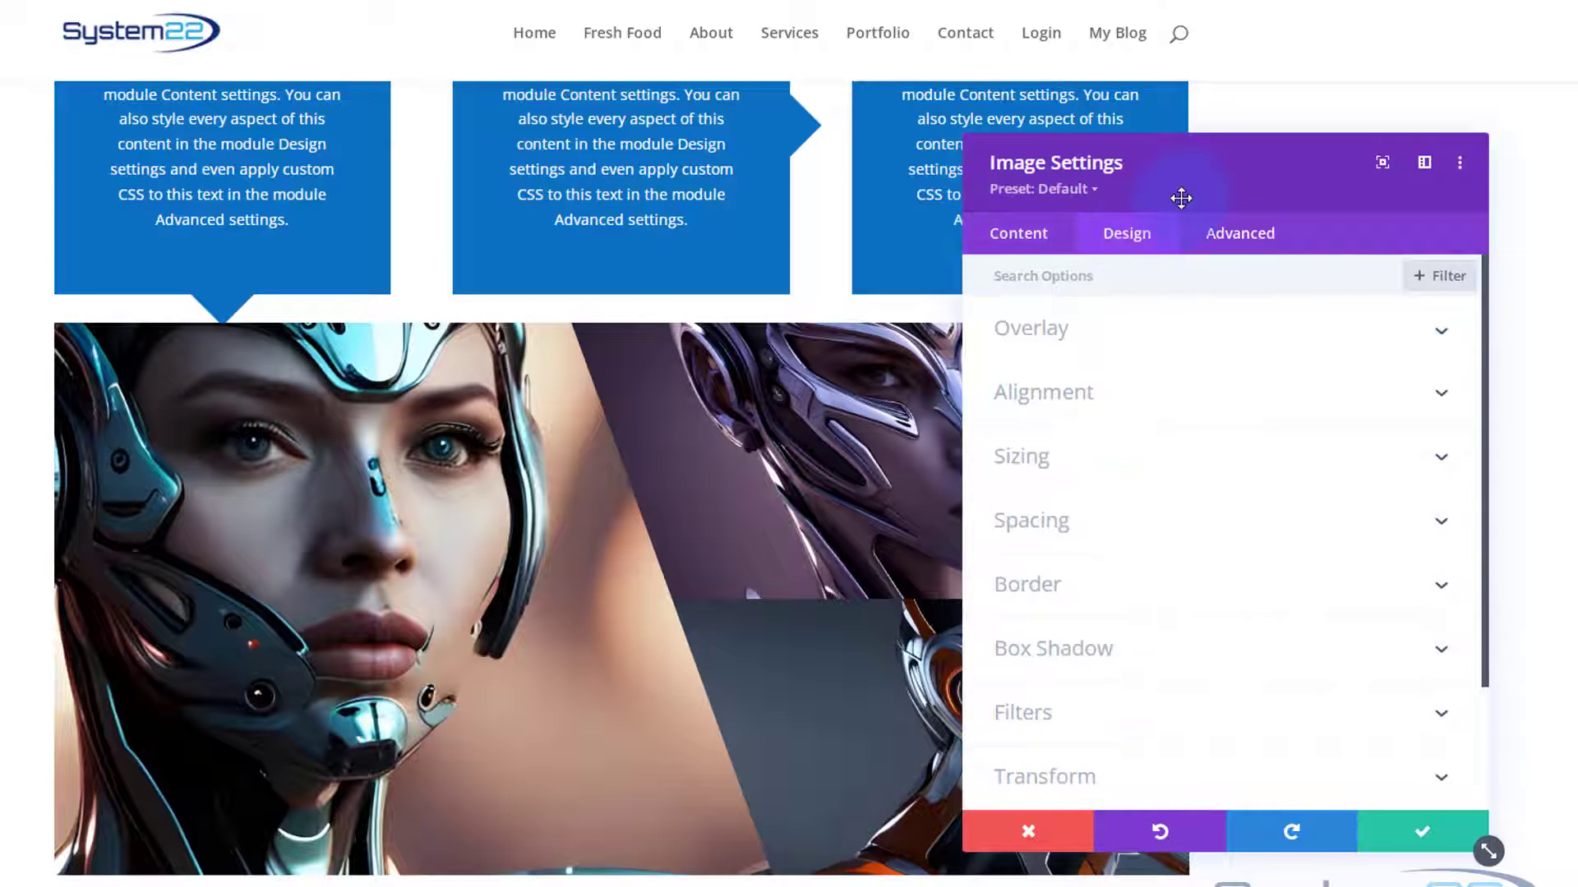
{"action": "left_click_drag", "start_coordinate": [1181, 198], "coordinate": [229, 253]}
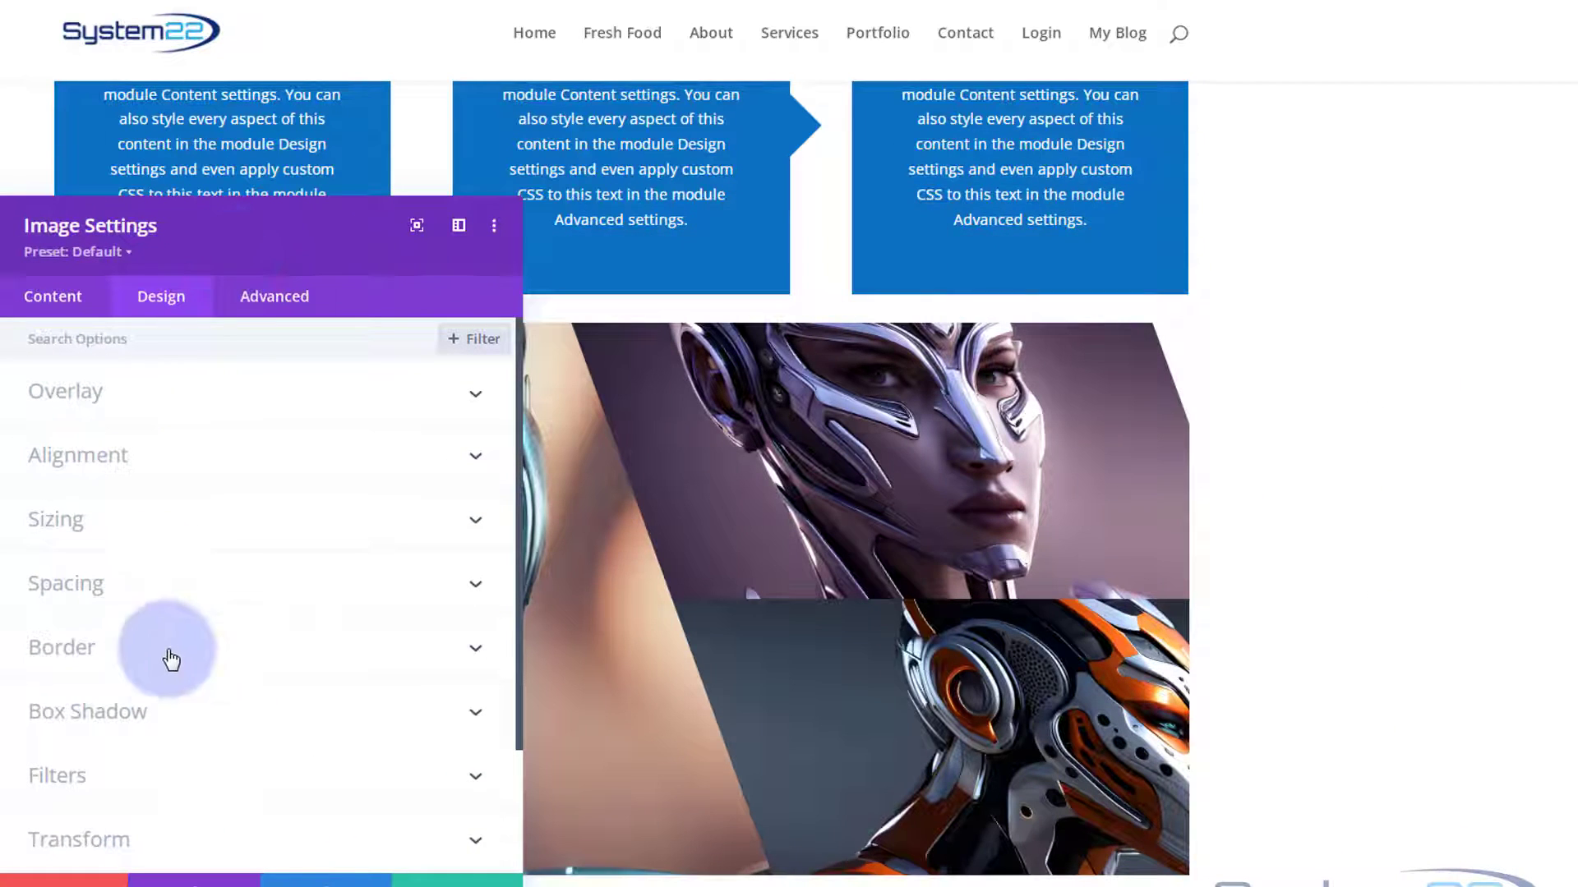
{"action": "scroll", "coordinate": [226, 604], "scroll_direction": "down", "scroll_amount": 3}
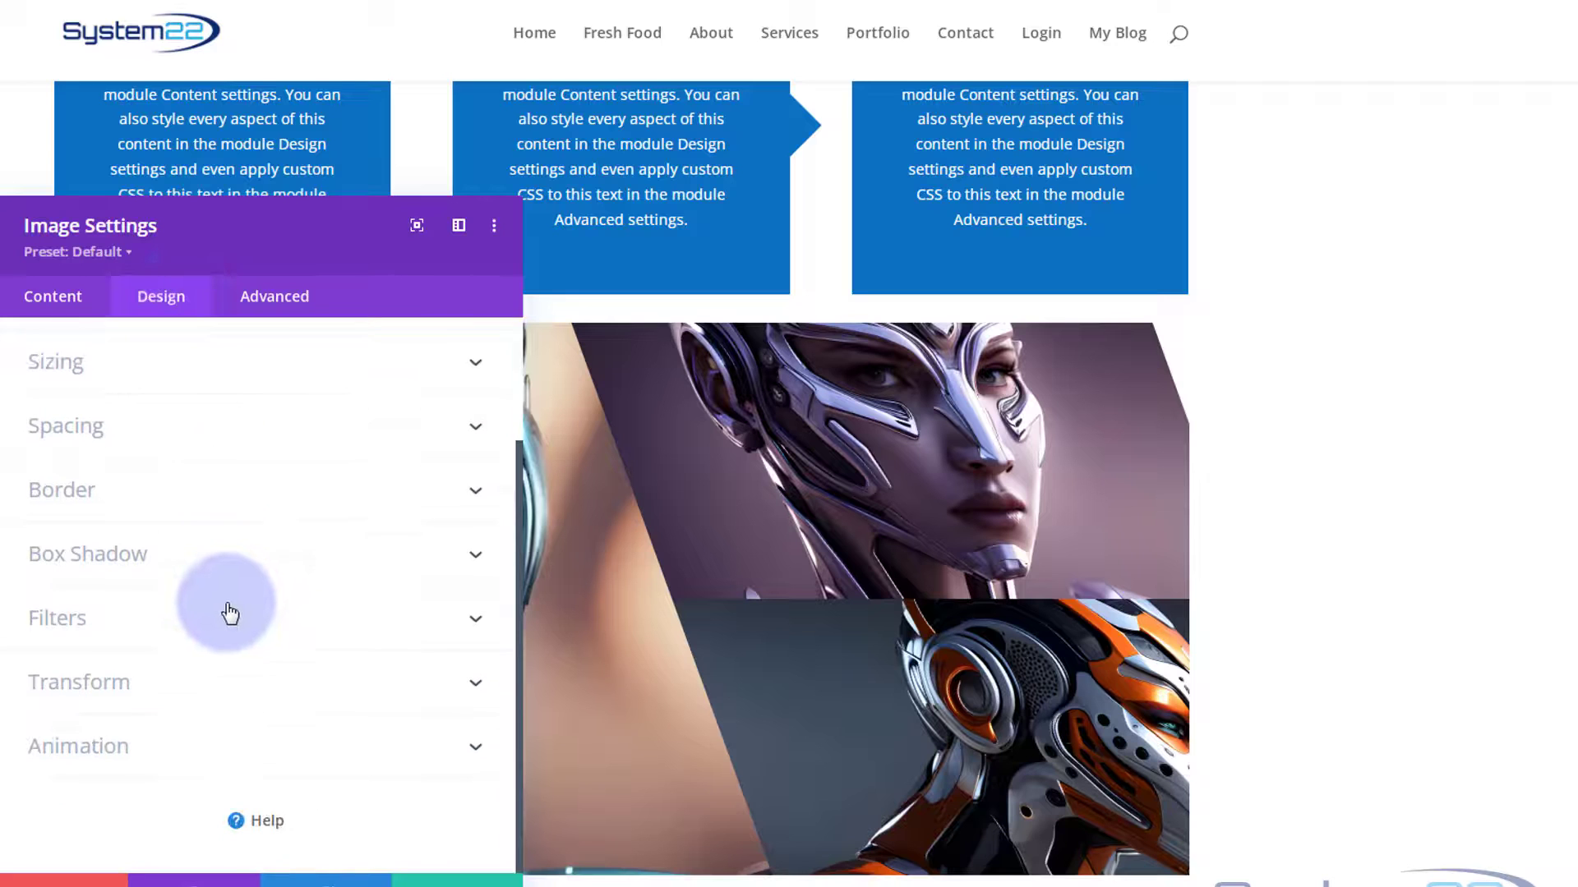
{"action": "left_click", "coordinate": [225, 686]}
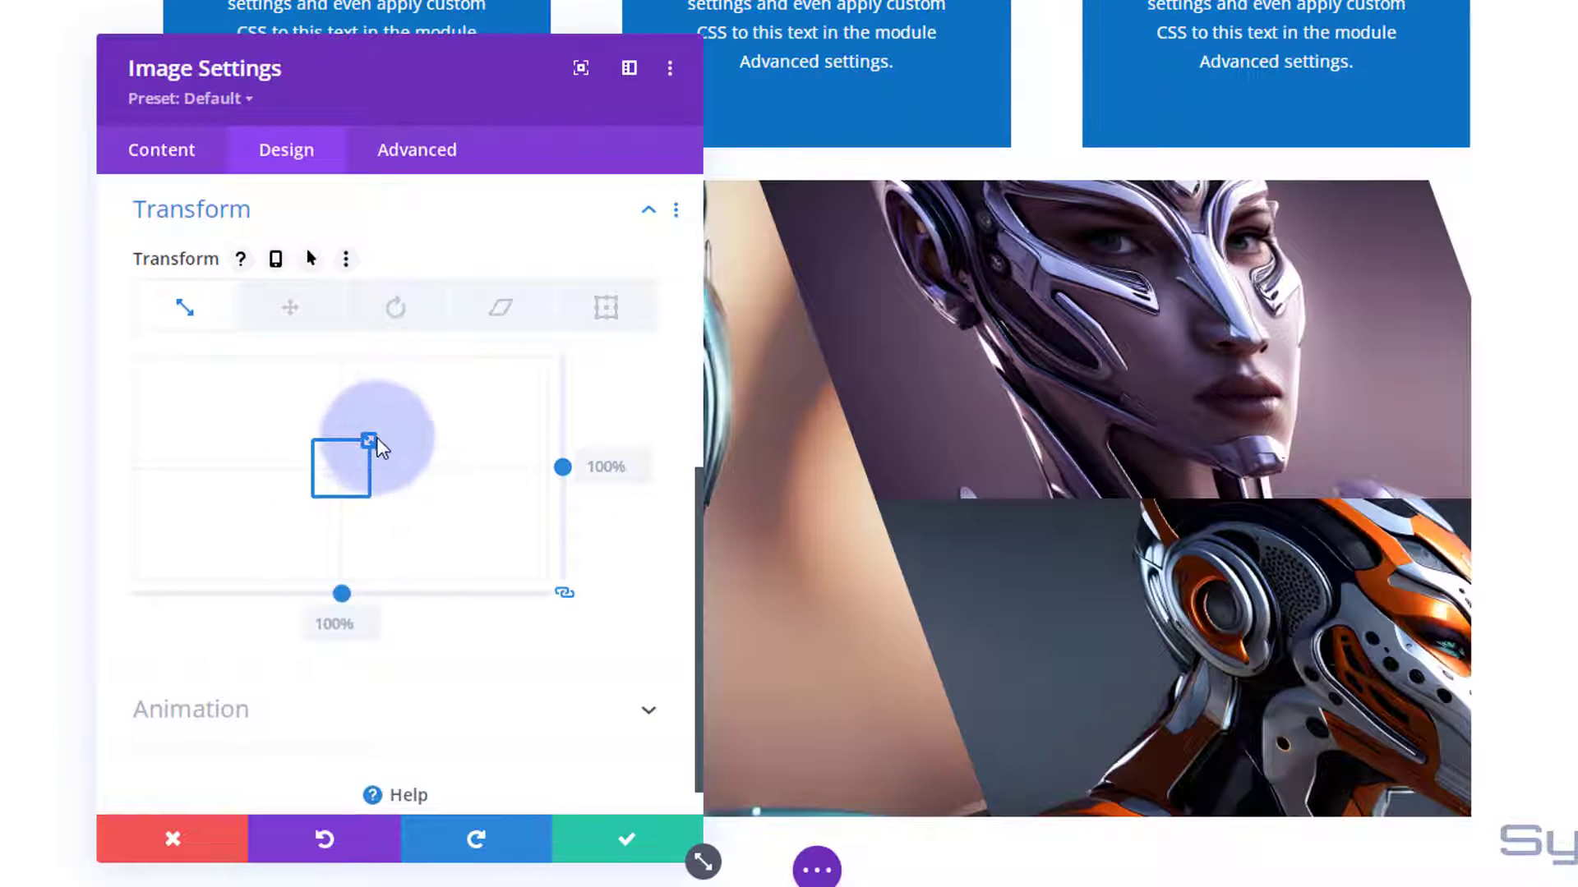
{"action": "left_click_drag", "start_coordinate": [370, 436], "coordinate": [377, 430]}
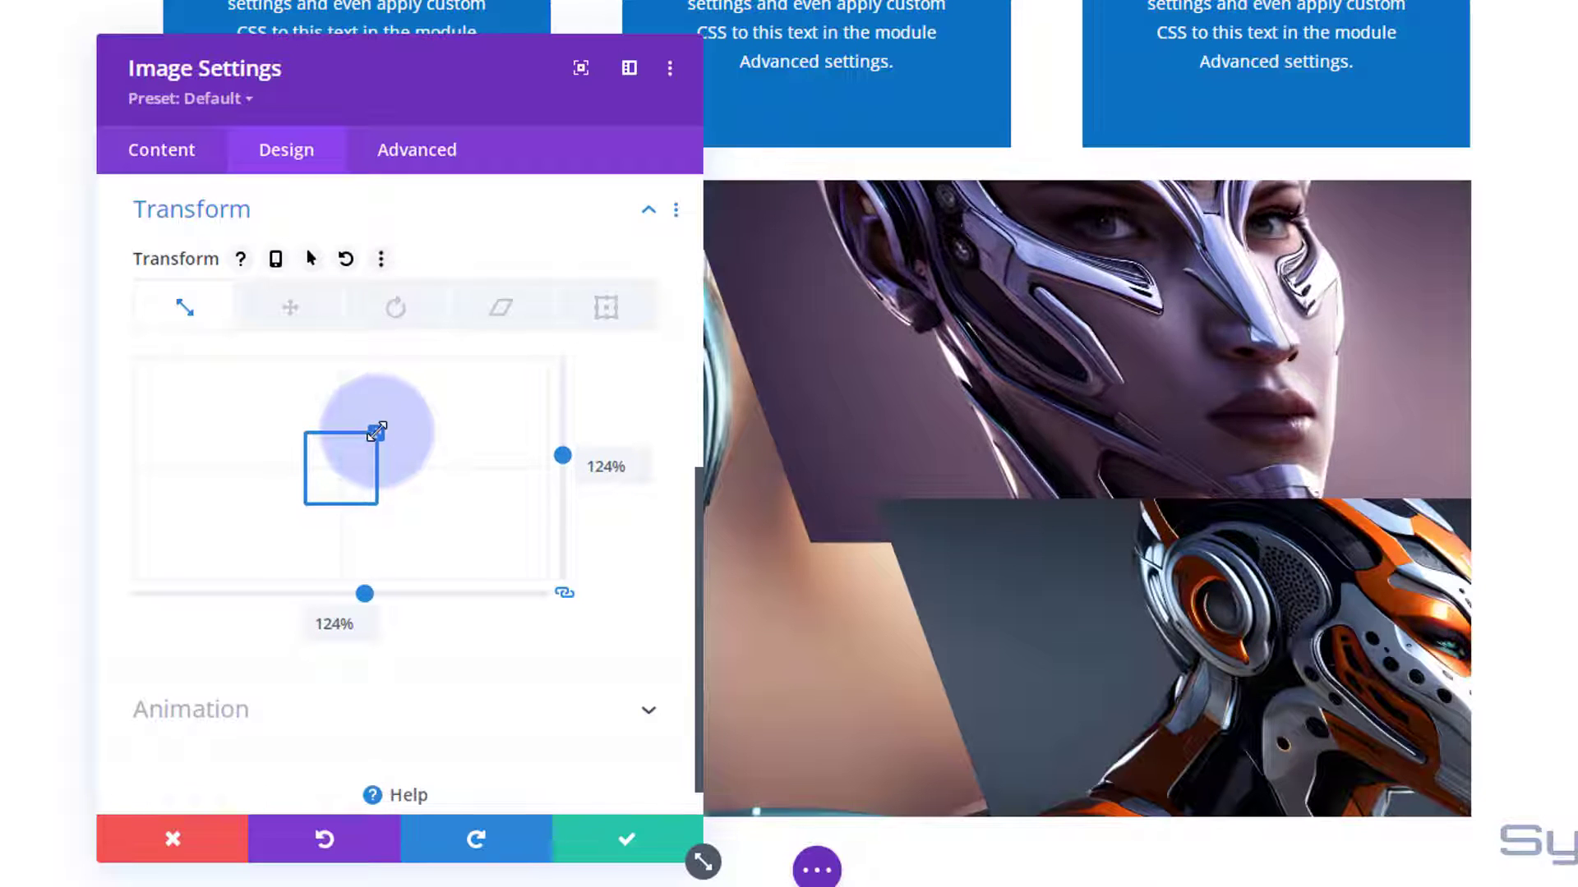
Counter-skew the purple robot image to -21deg horizontally with the axes unlinked, and save its settings.
{"action": "left_click", "coordinate": [500, 312]}
{"action": "left_click_drag", "start_coordinate": [565, 593], "coordinate": [469, 596]}
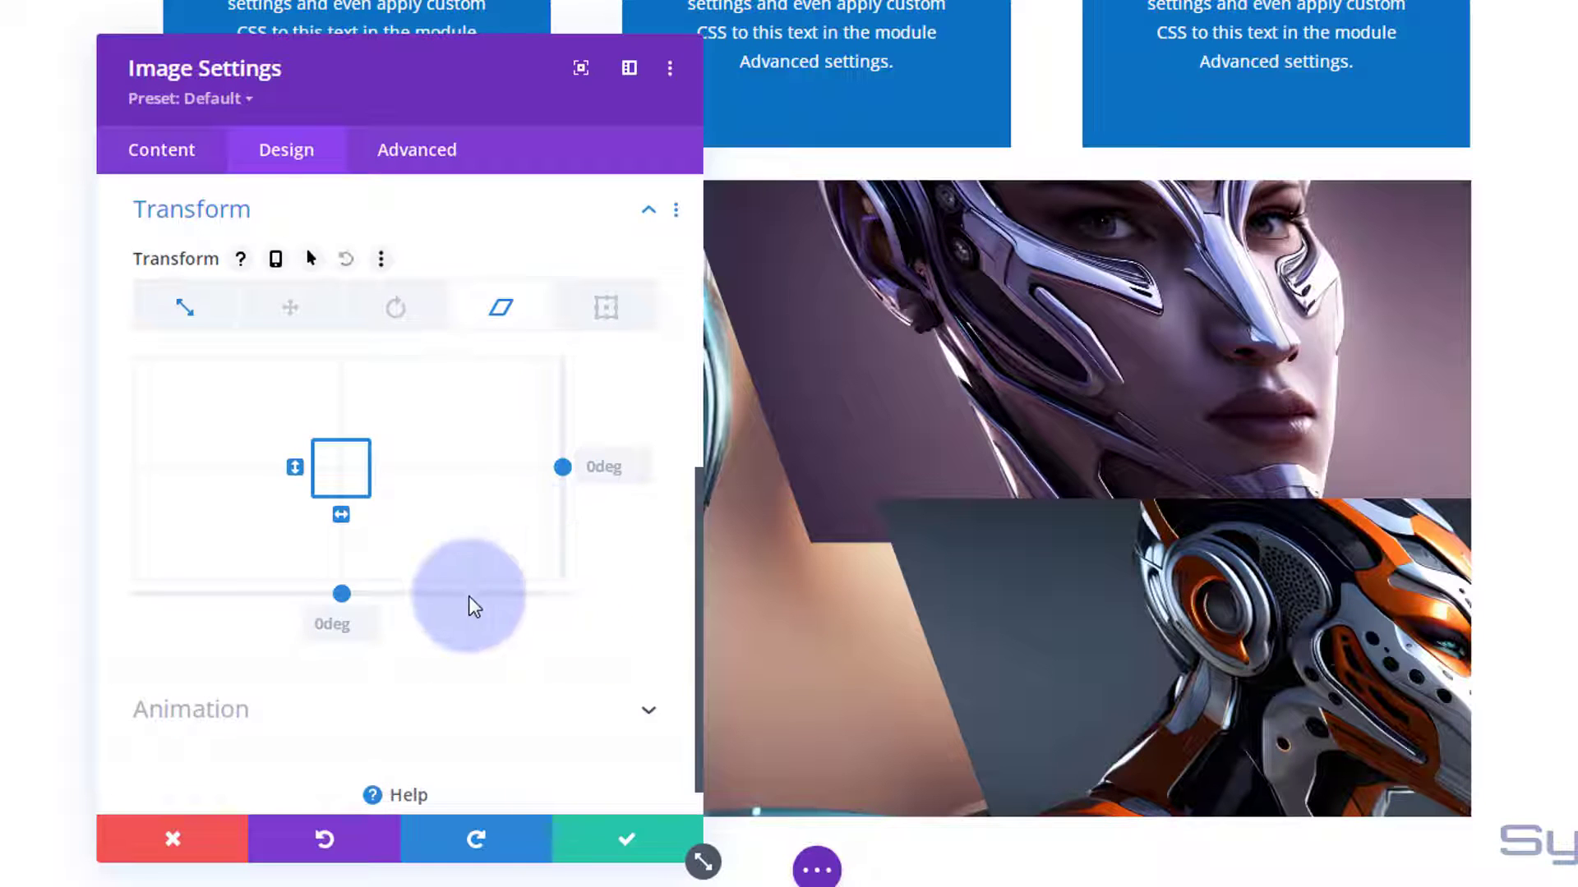
{"action": "left_click_drag", "start_coordinate": [340, 599], "coordinate": [318, 591]}
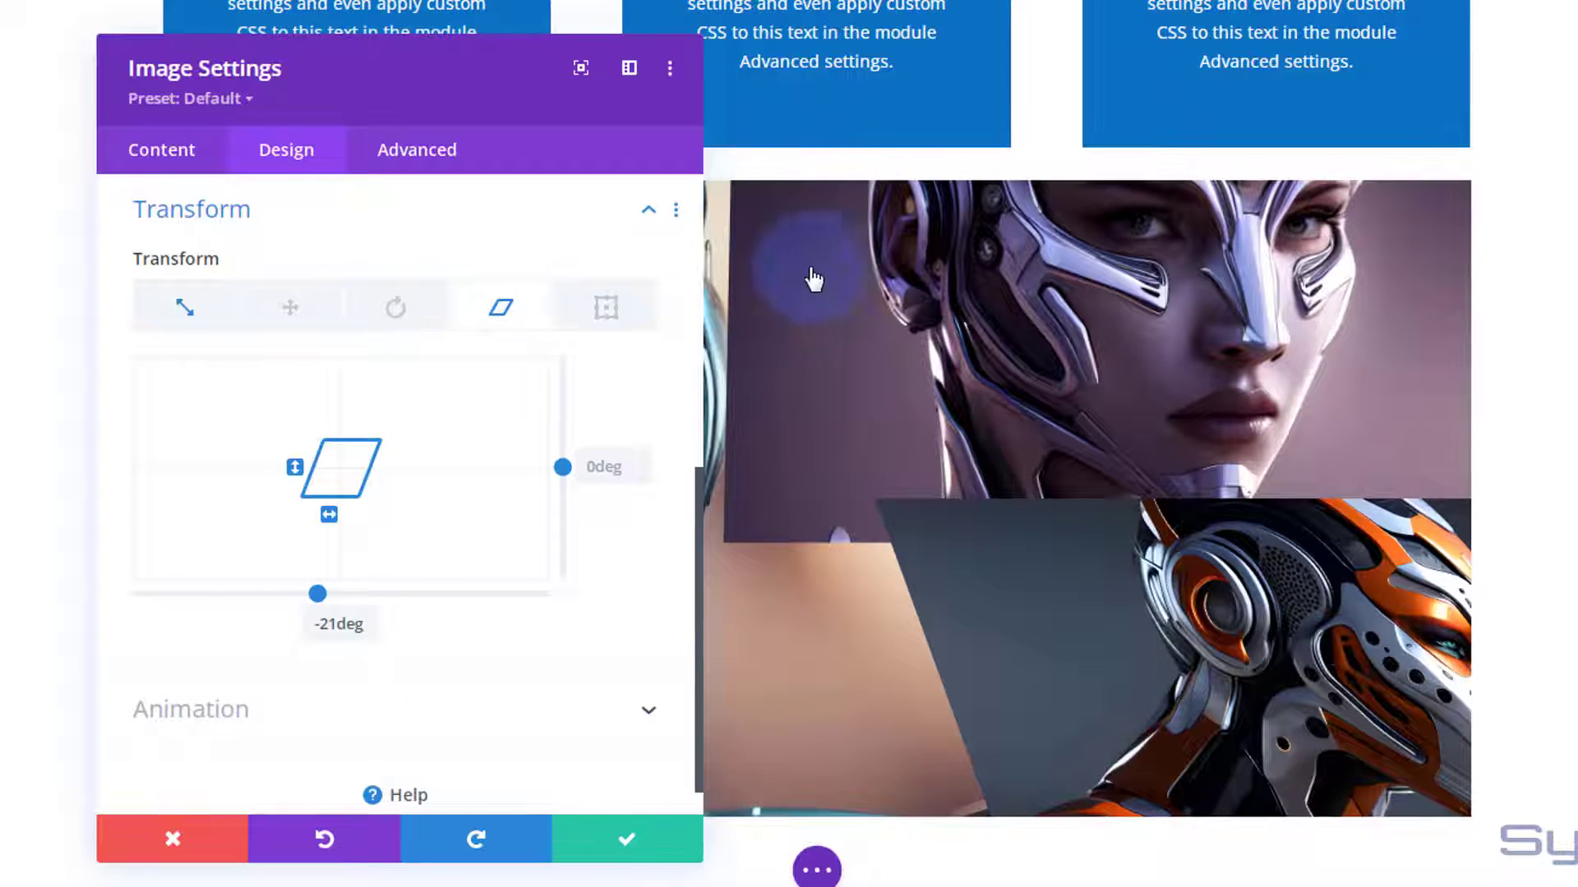
{"action": "left_click", "coordinate": [634, 836]}
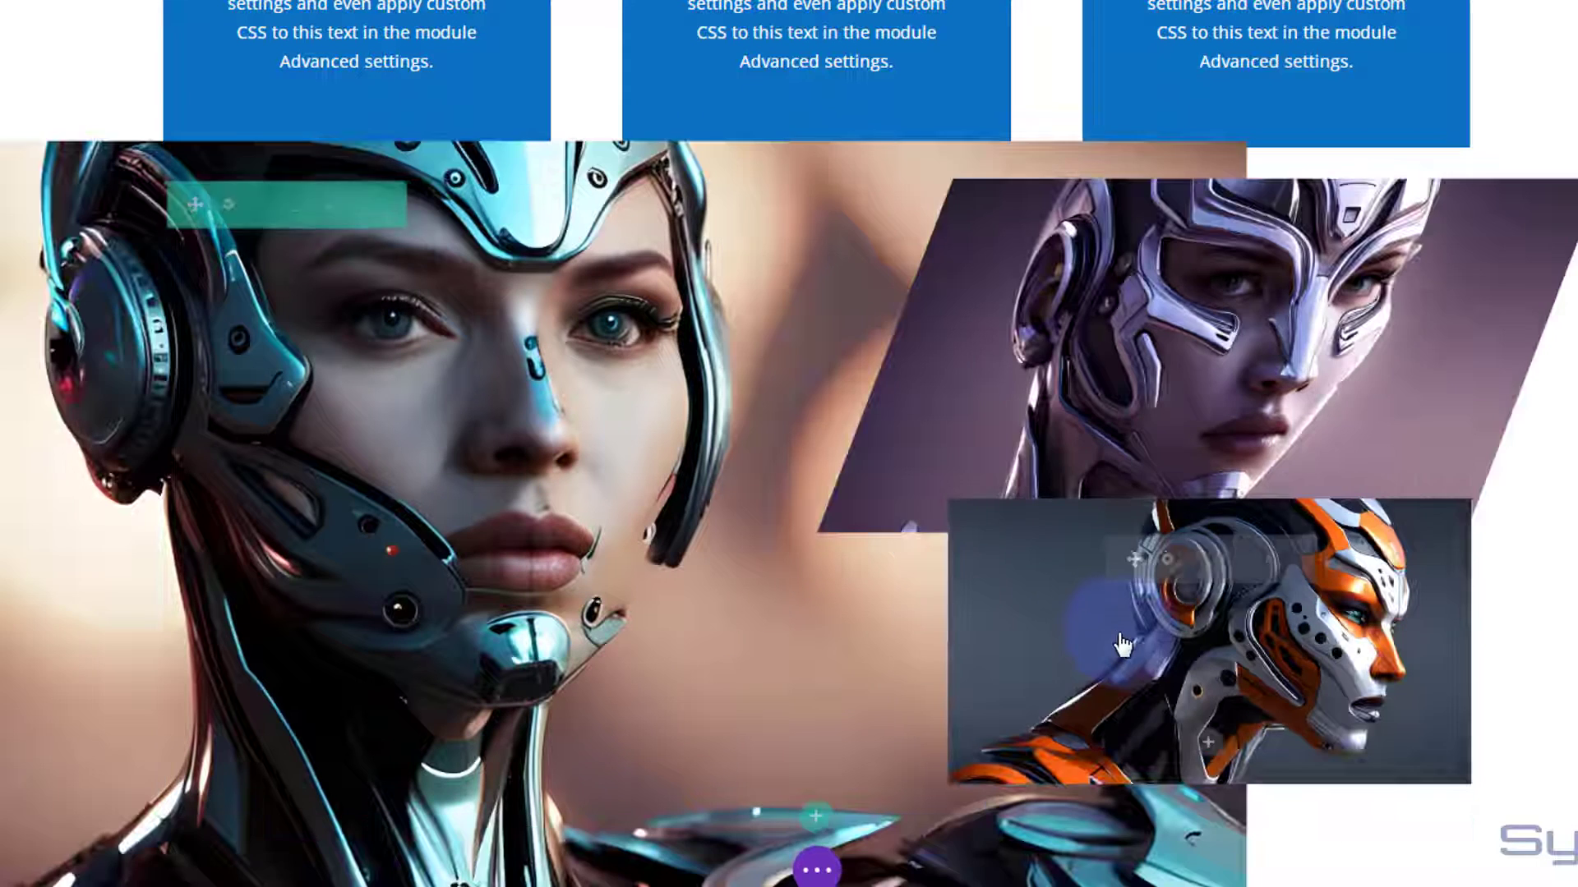
Counter-skew the orange robot image by setting its horizontal transform skew to -19deg with the axes unlinked.
{"action": "left_click", "coordinate": [1165, 559]}
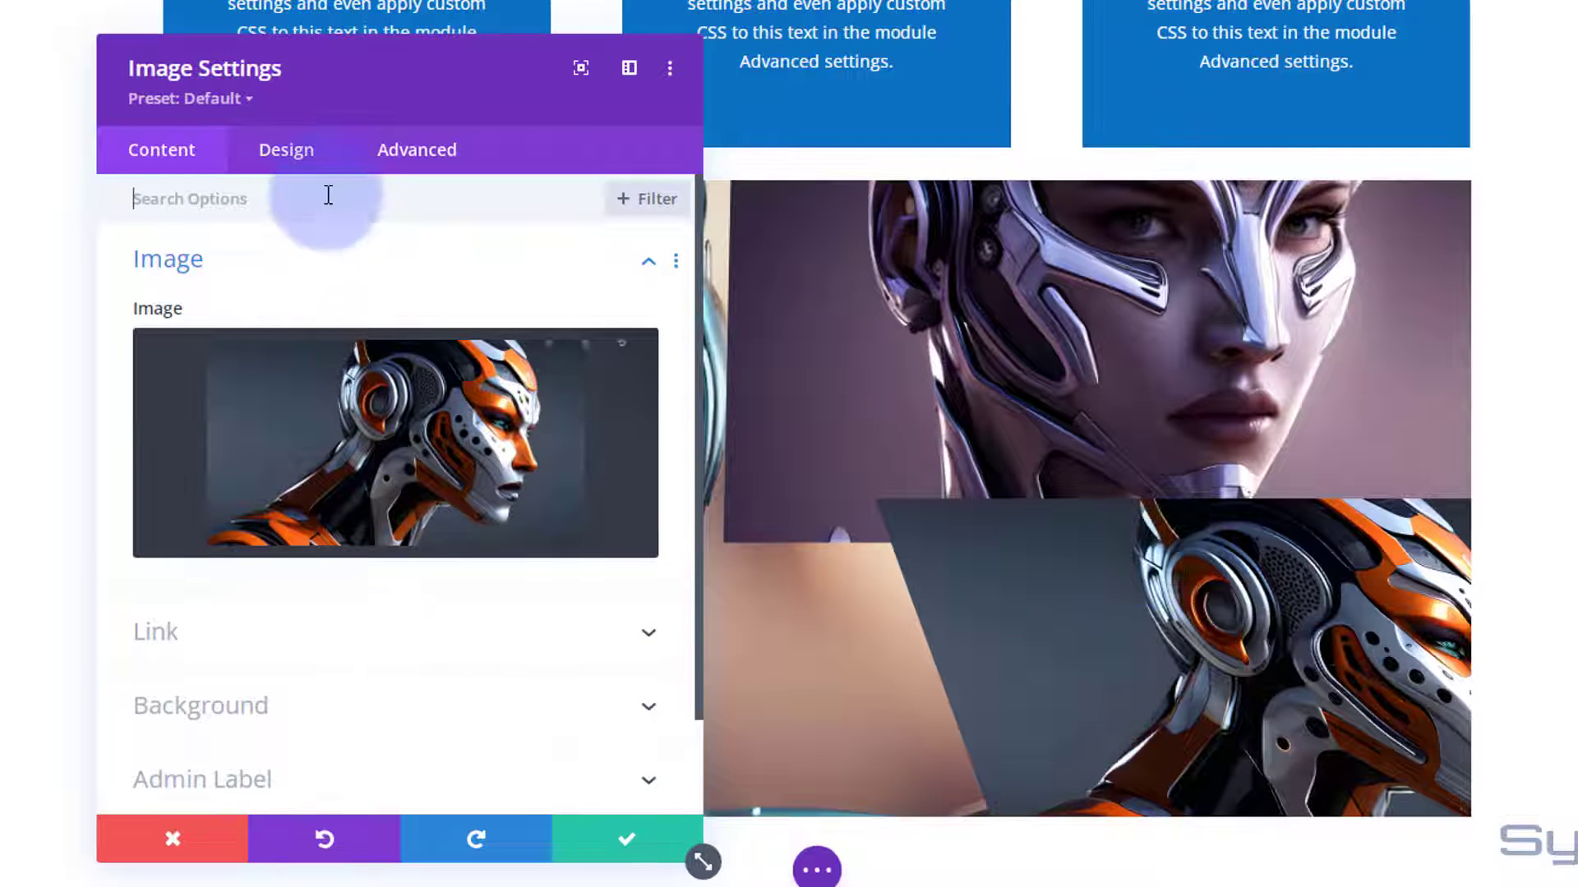
{"action": "left_click", "coordinate": [299, 169]}
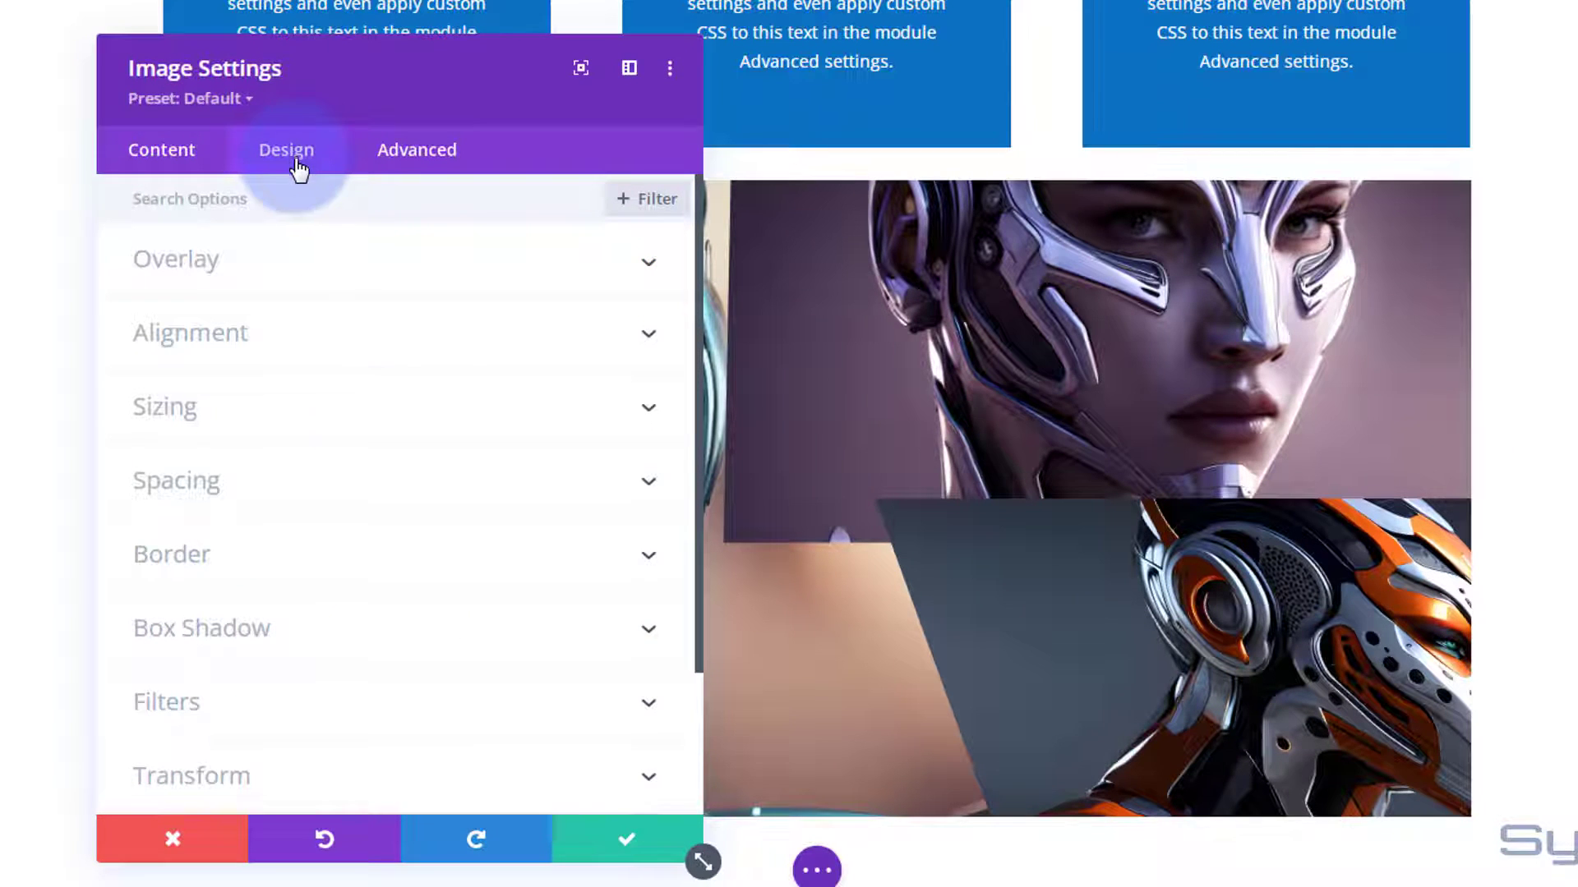
{"action": "left_click", "coordinate": [317, 776]}
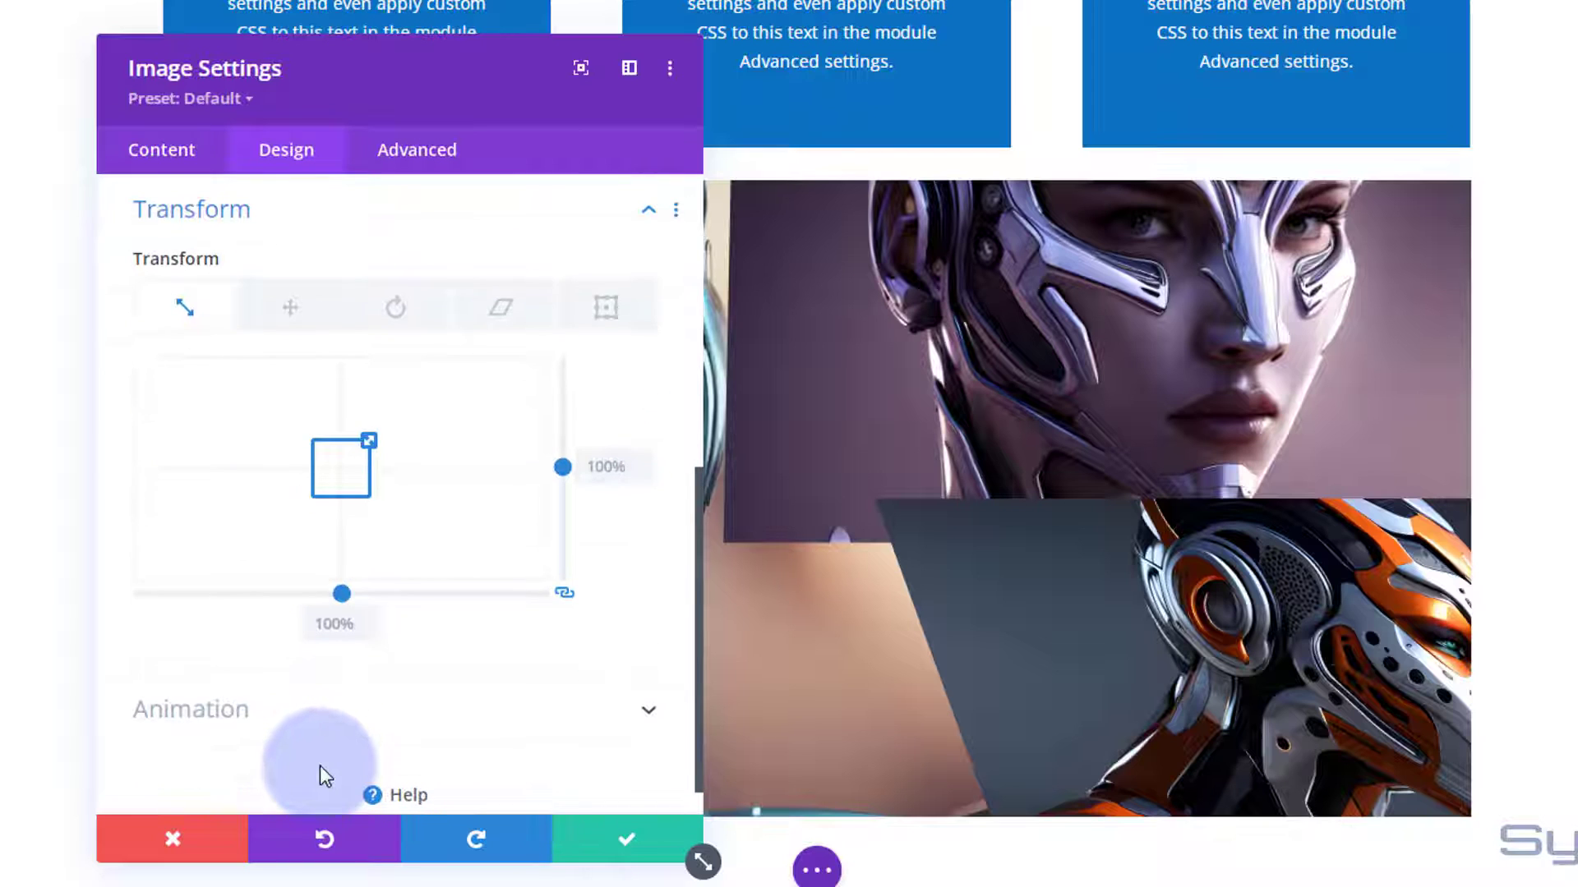
{"action": "left_click", "coordinate": [517, 313]}
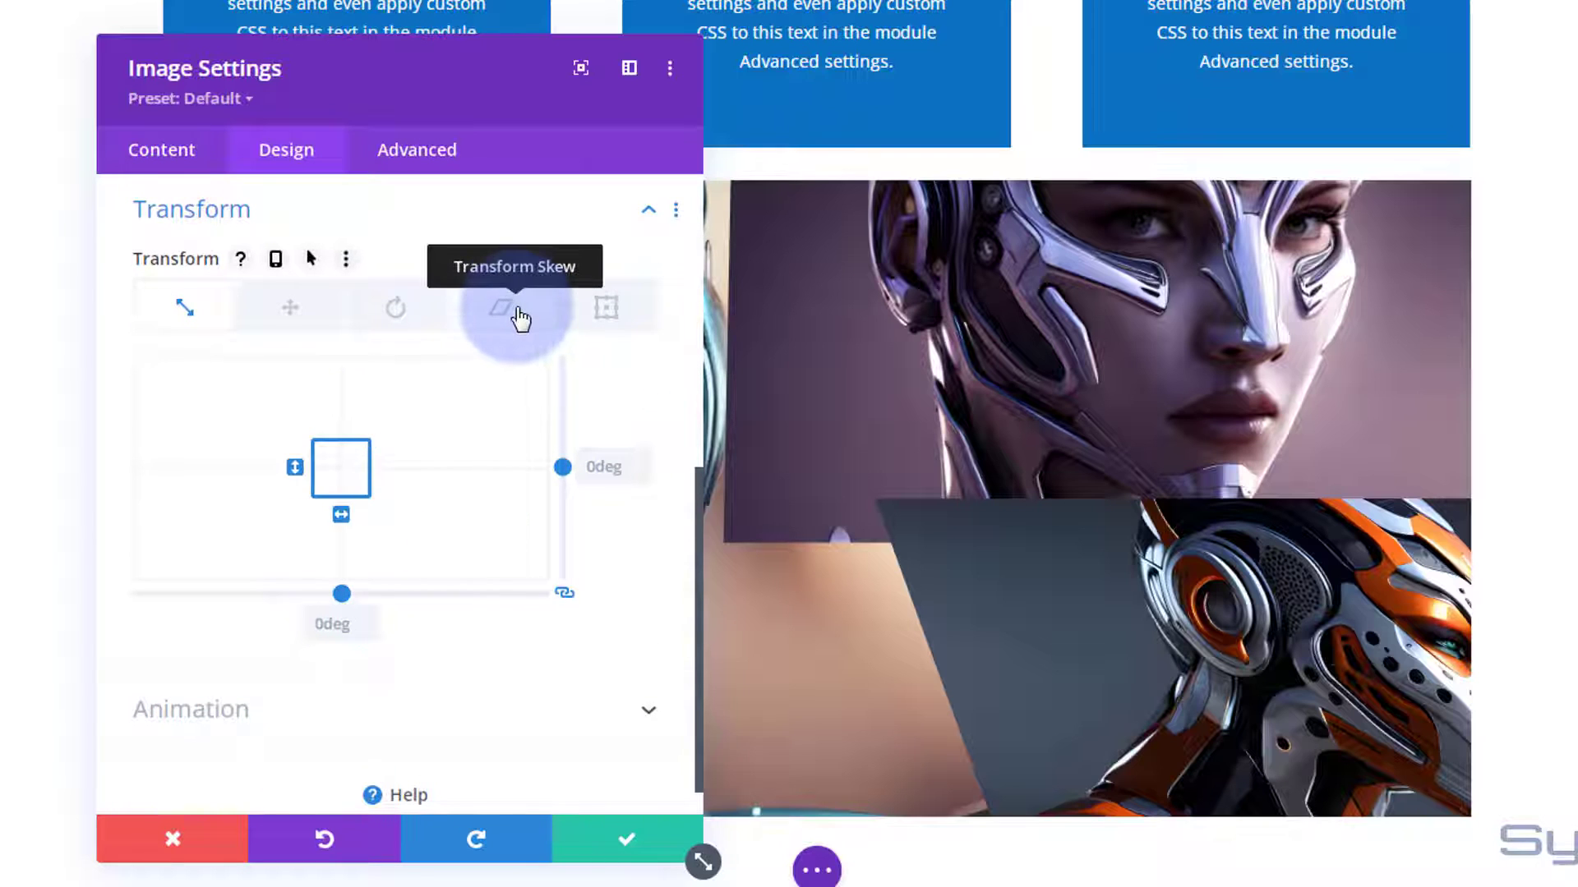
{"action": "left_click", "coordinate": [564, 594]}
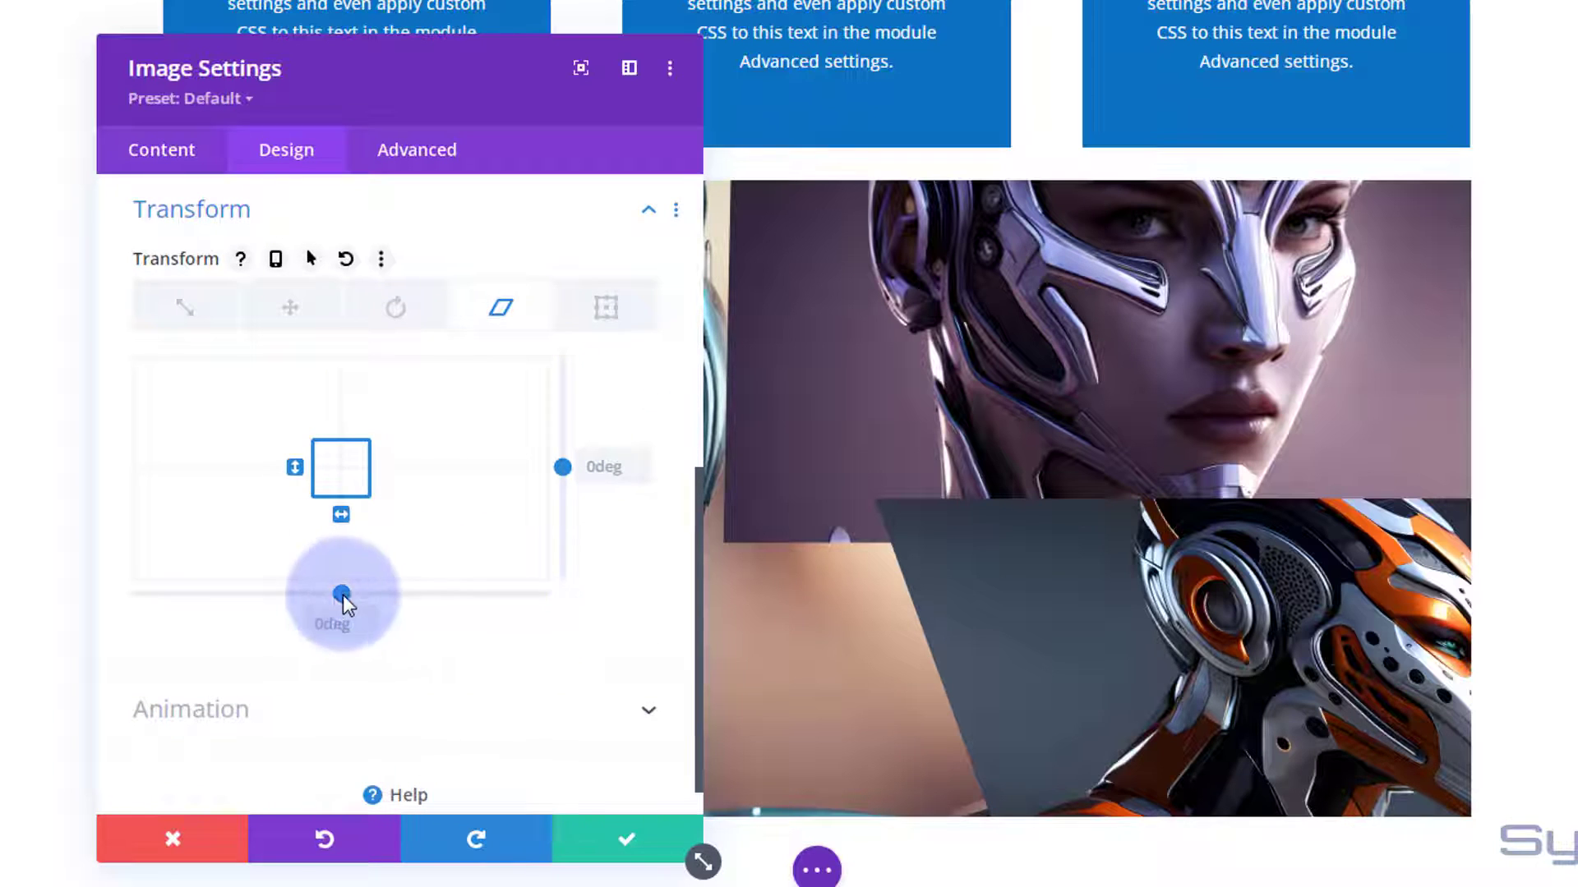
{"action": "left_click_drag", "start_coordinate": [330, 594], "coordinate": [320, 593]}
Offset the orange robot image by -79px horizontally and -8px vertically, and save its settings.
{"action": "left_click", "coordinate": [283, 318]}
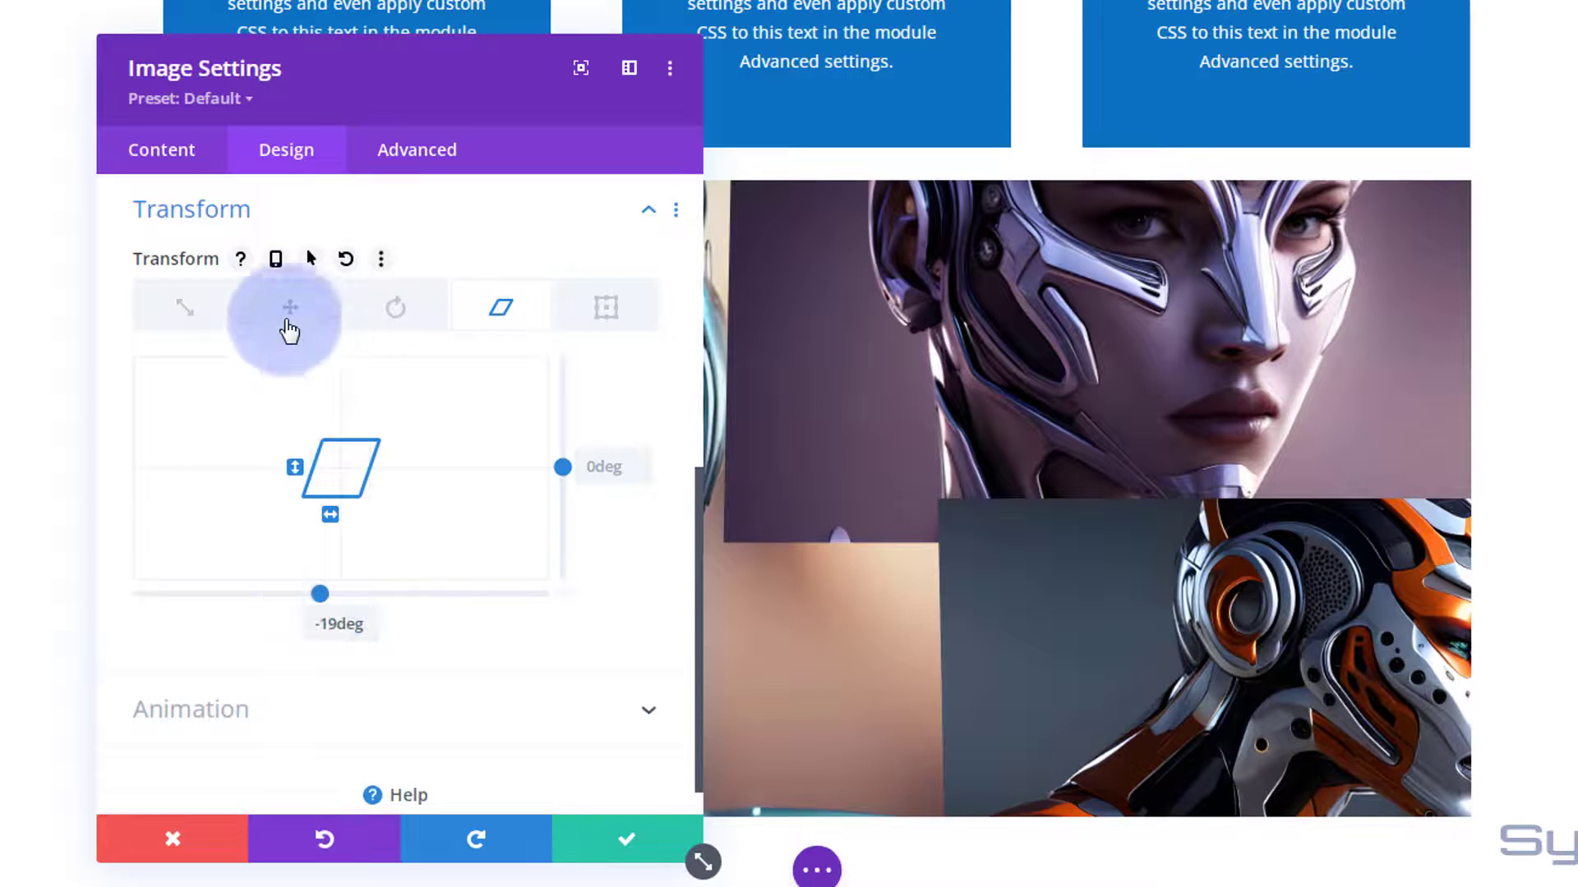
{"action": "left_click", "coordinate": [325, 466]}
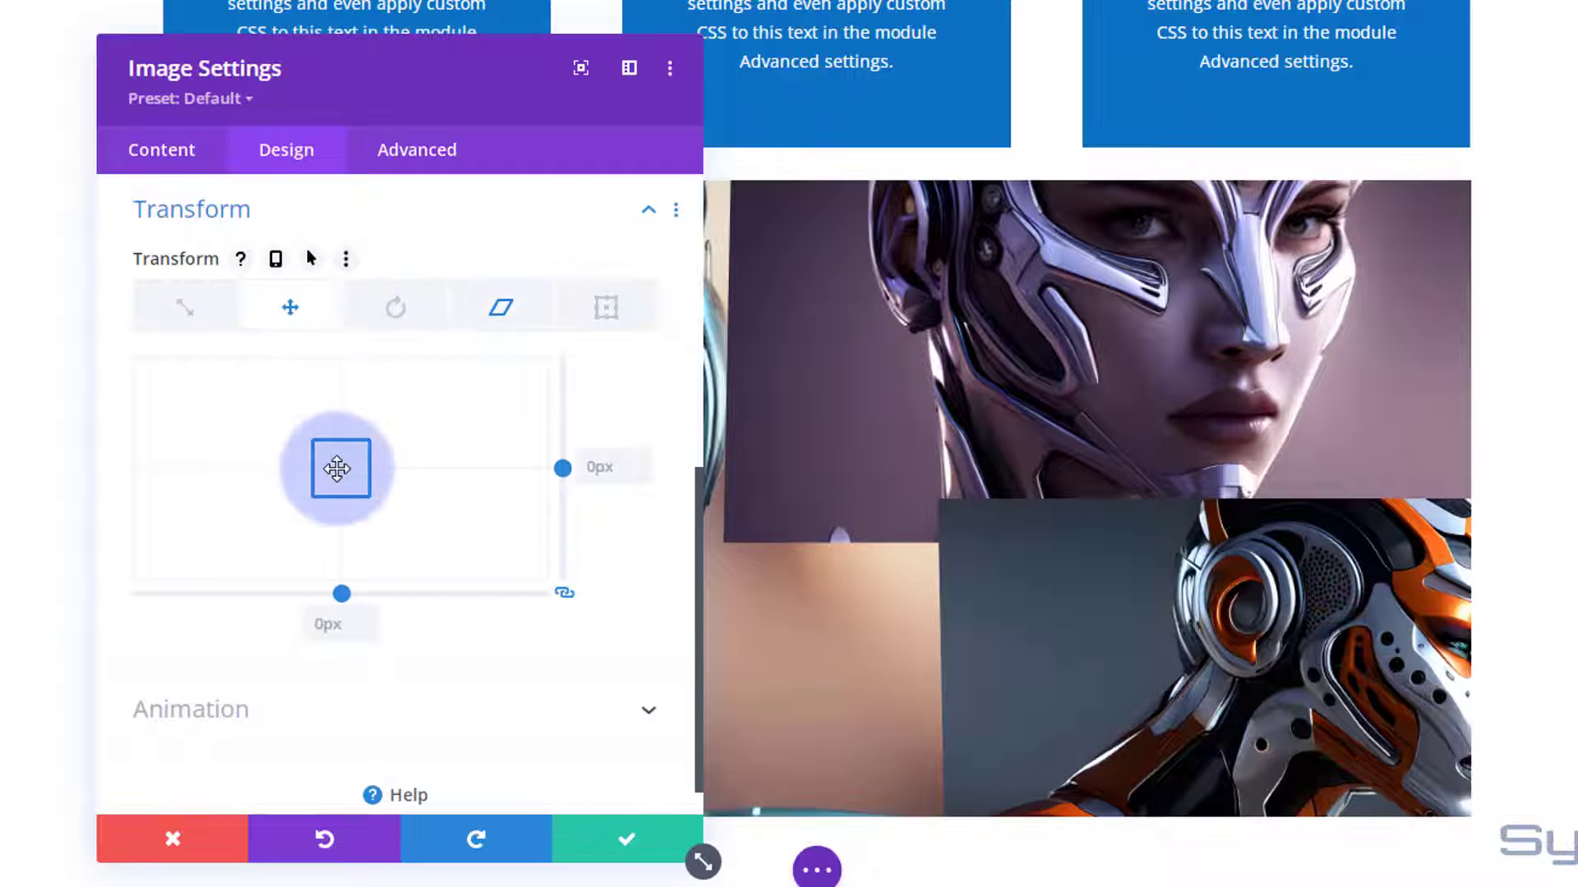
{"action": "left_click_drag", "start_coordinate": [327, 468], "coordinate": [311, 466]}
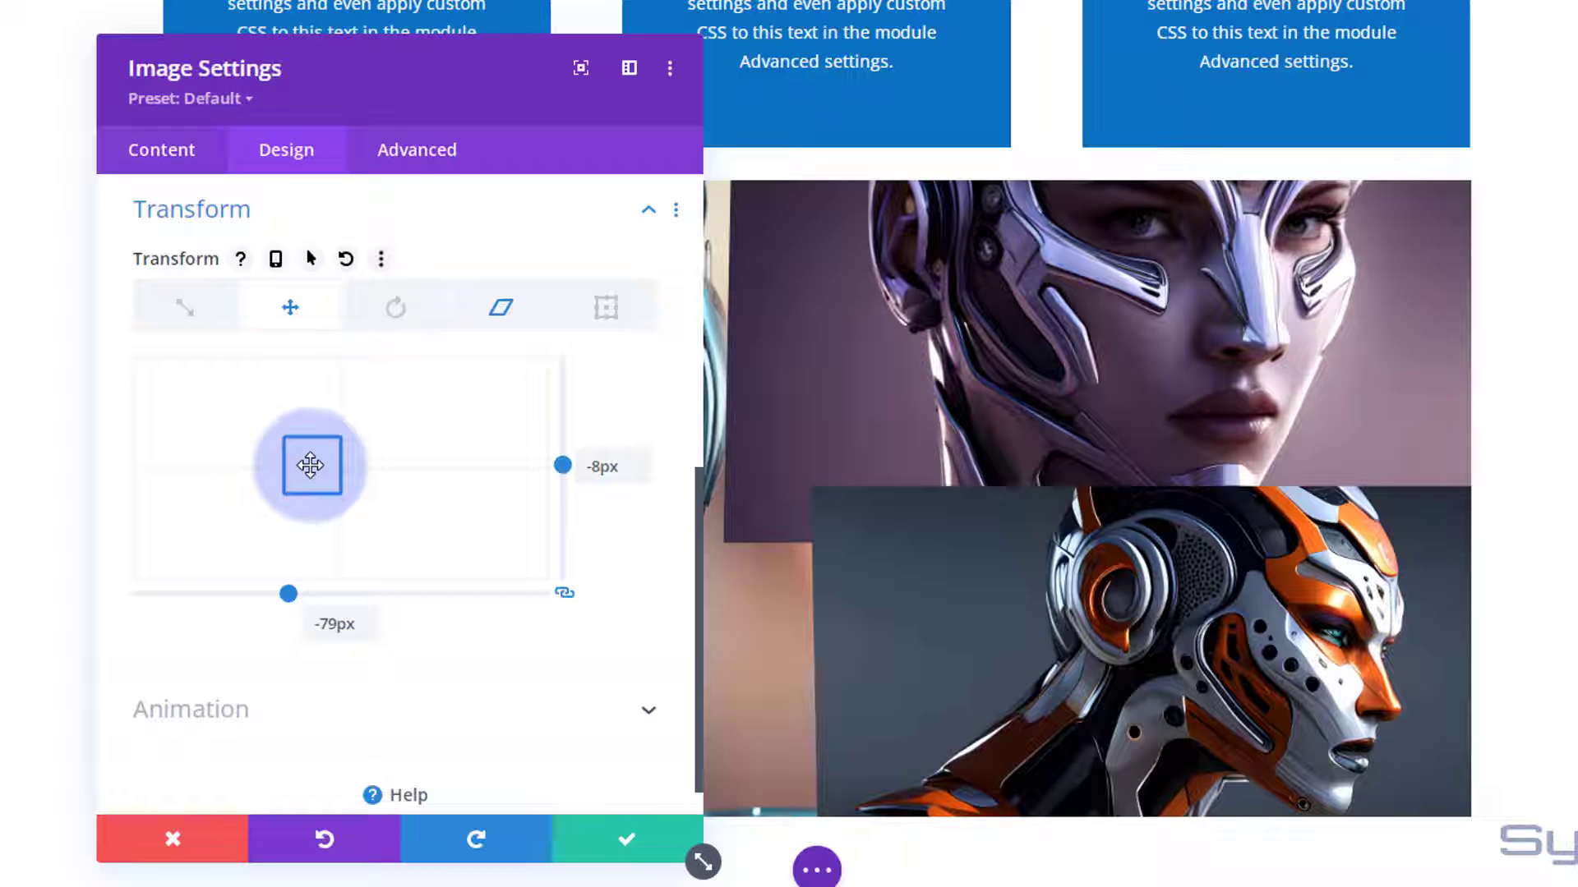
{"action": "left_click", "coordinate": [636, 842]}
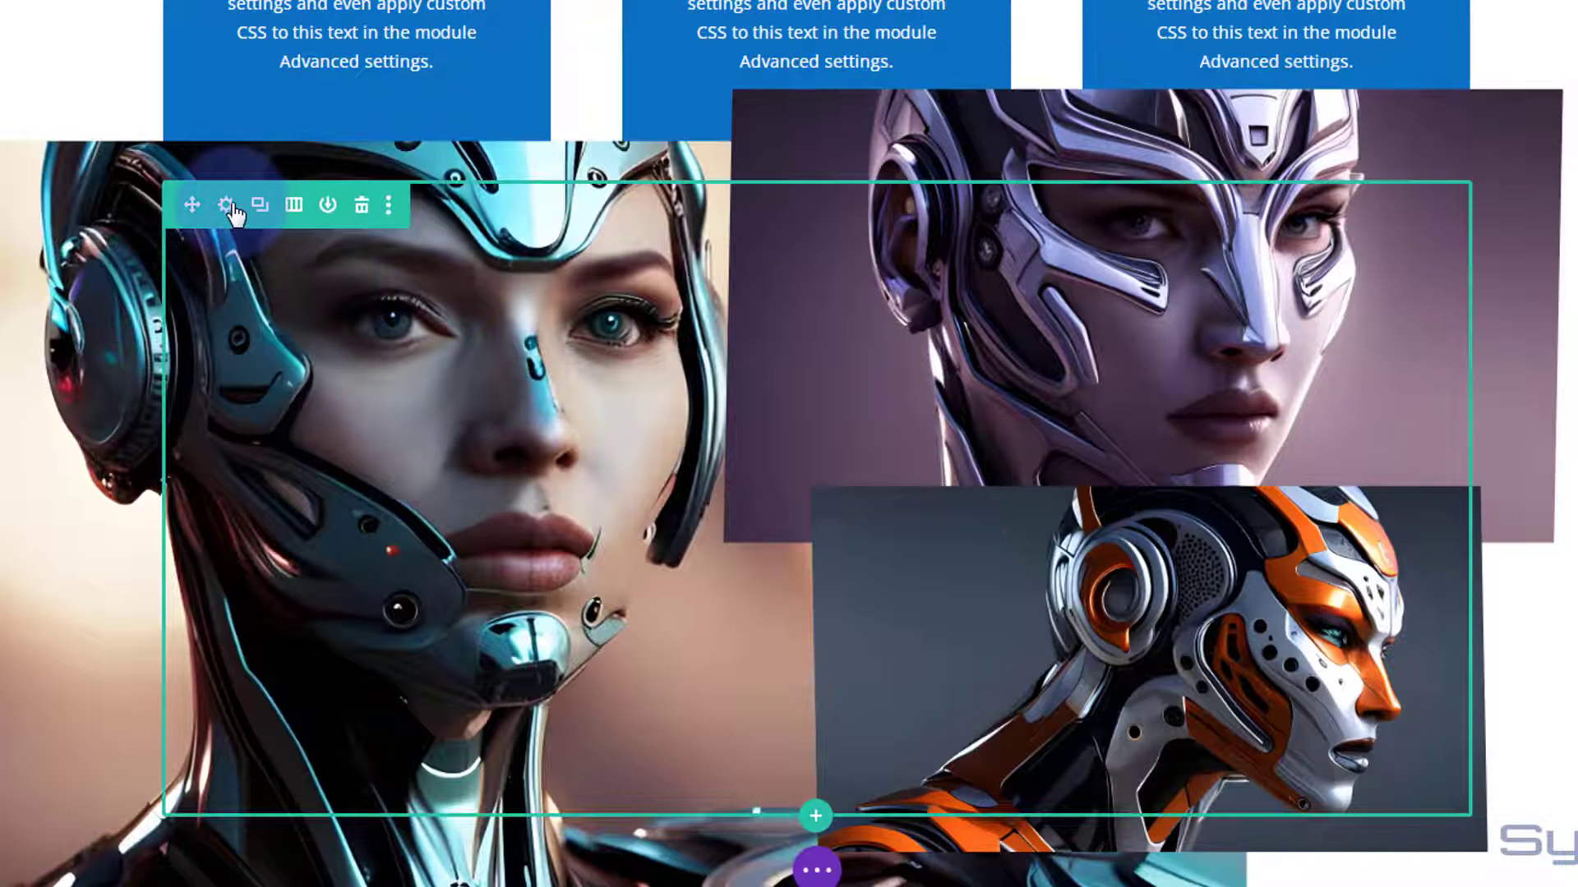
Set both the horizontal and vertical overflow of the gallery row's second column to Hidden.
{"action": "left_click", "coordinate": [231, 209]}
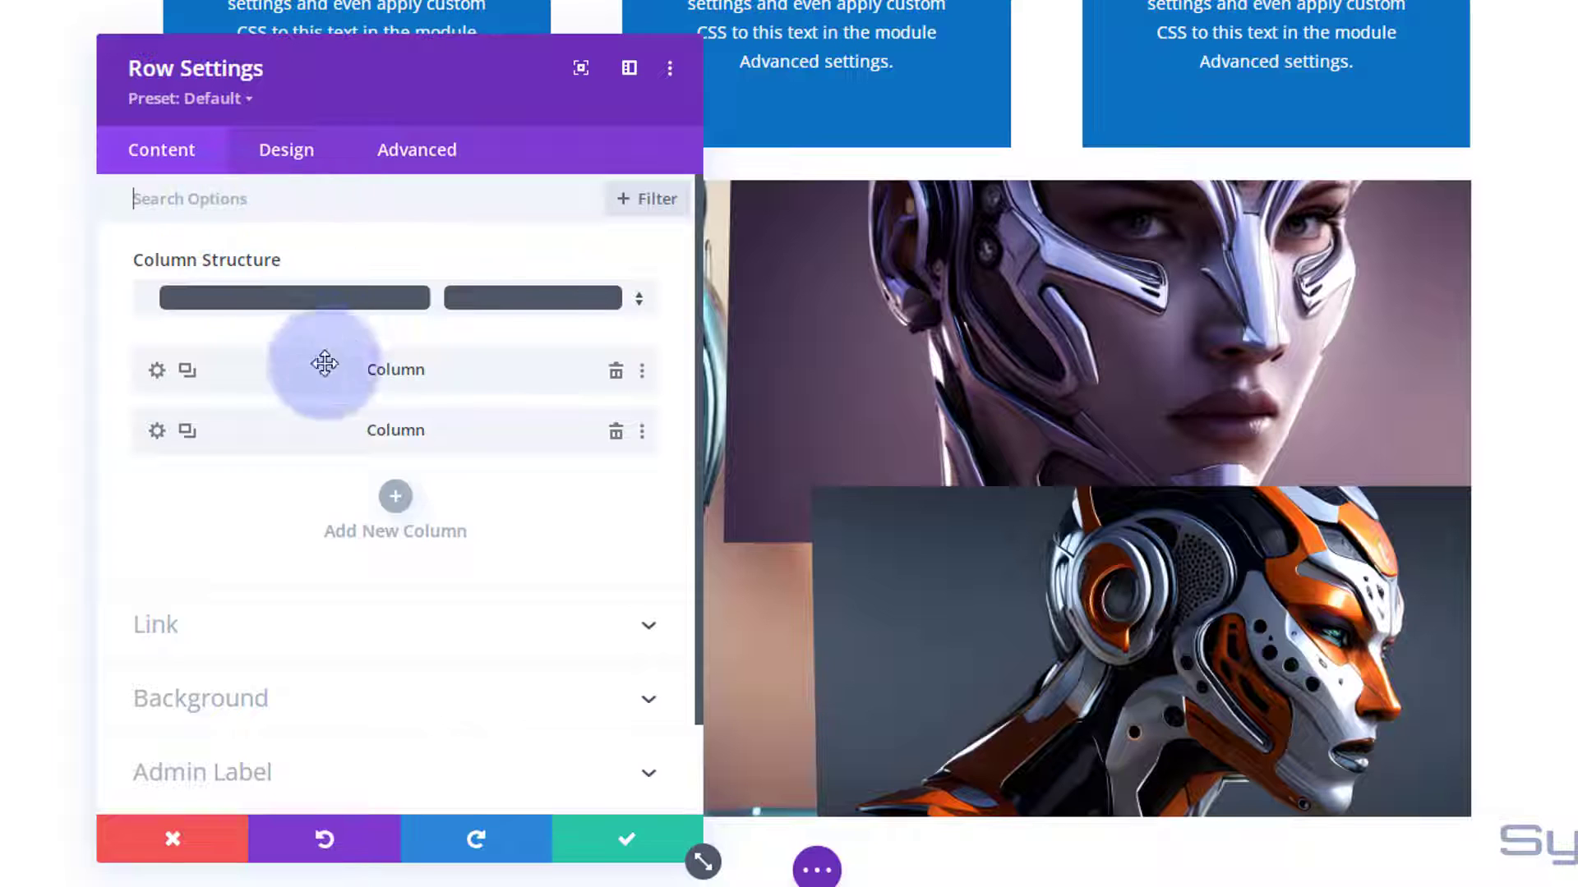
{"action": "left_click", "coordinate": [157, 430]}
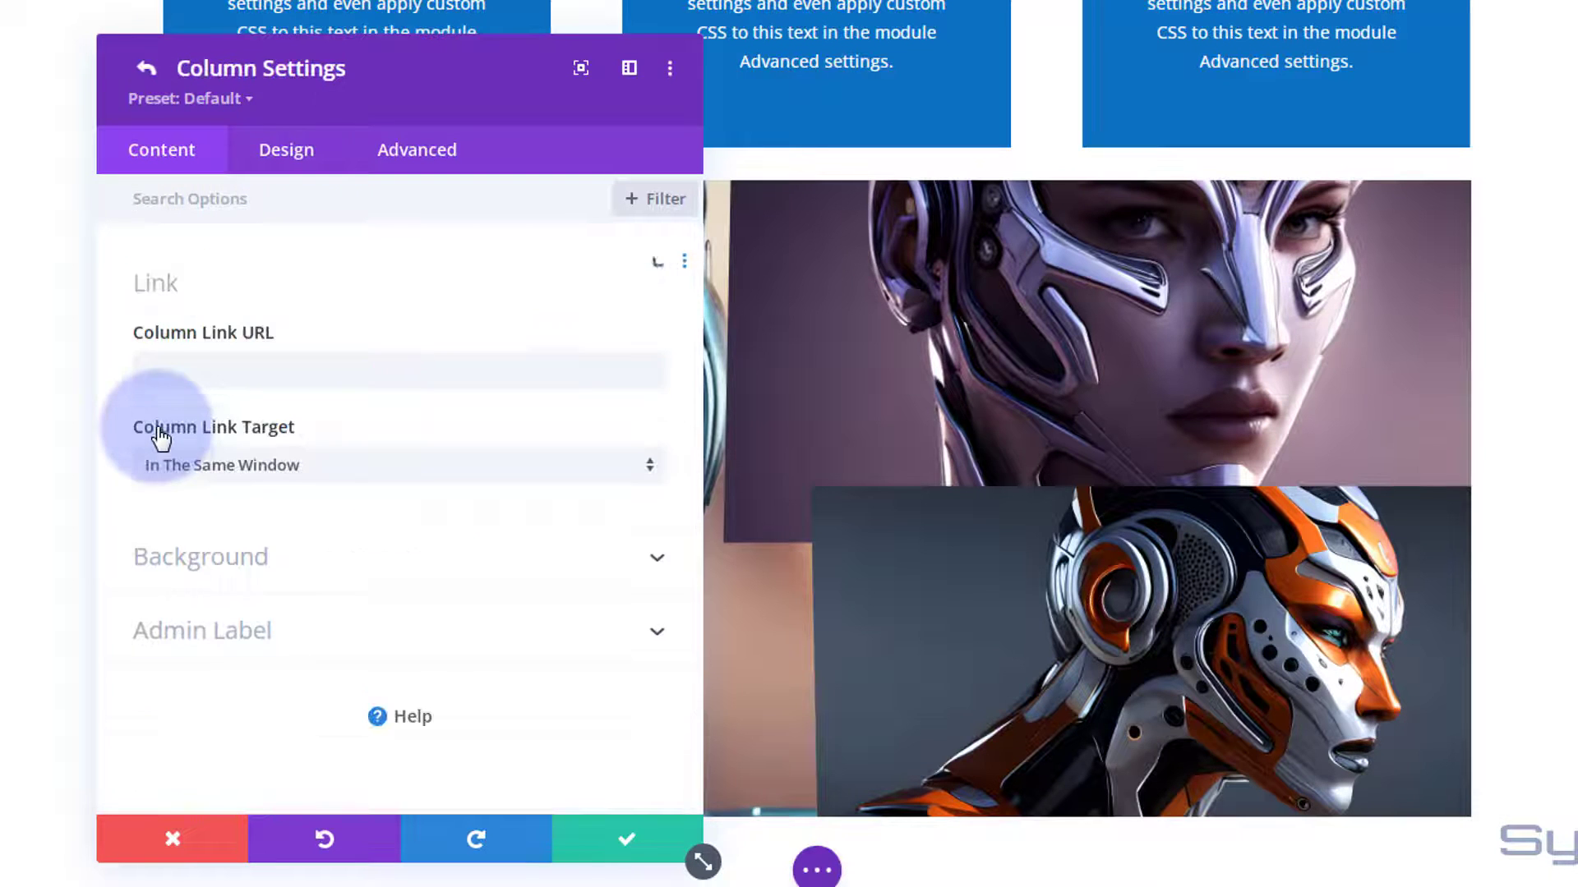
{"action": "left_click", "coordinate": [411, 153]}
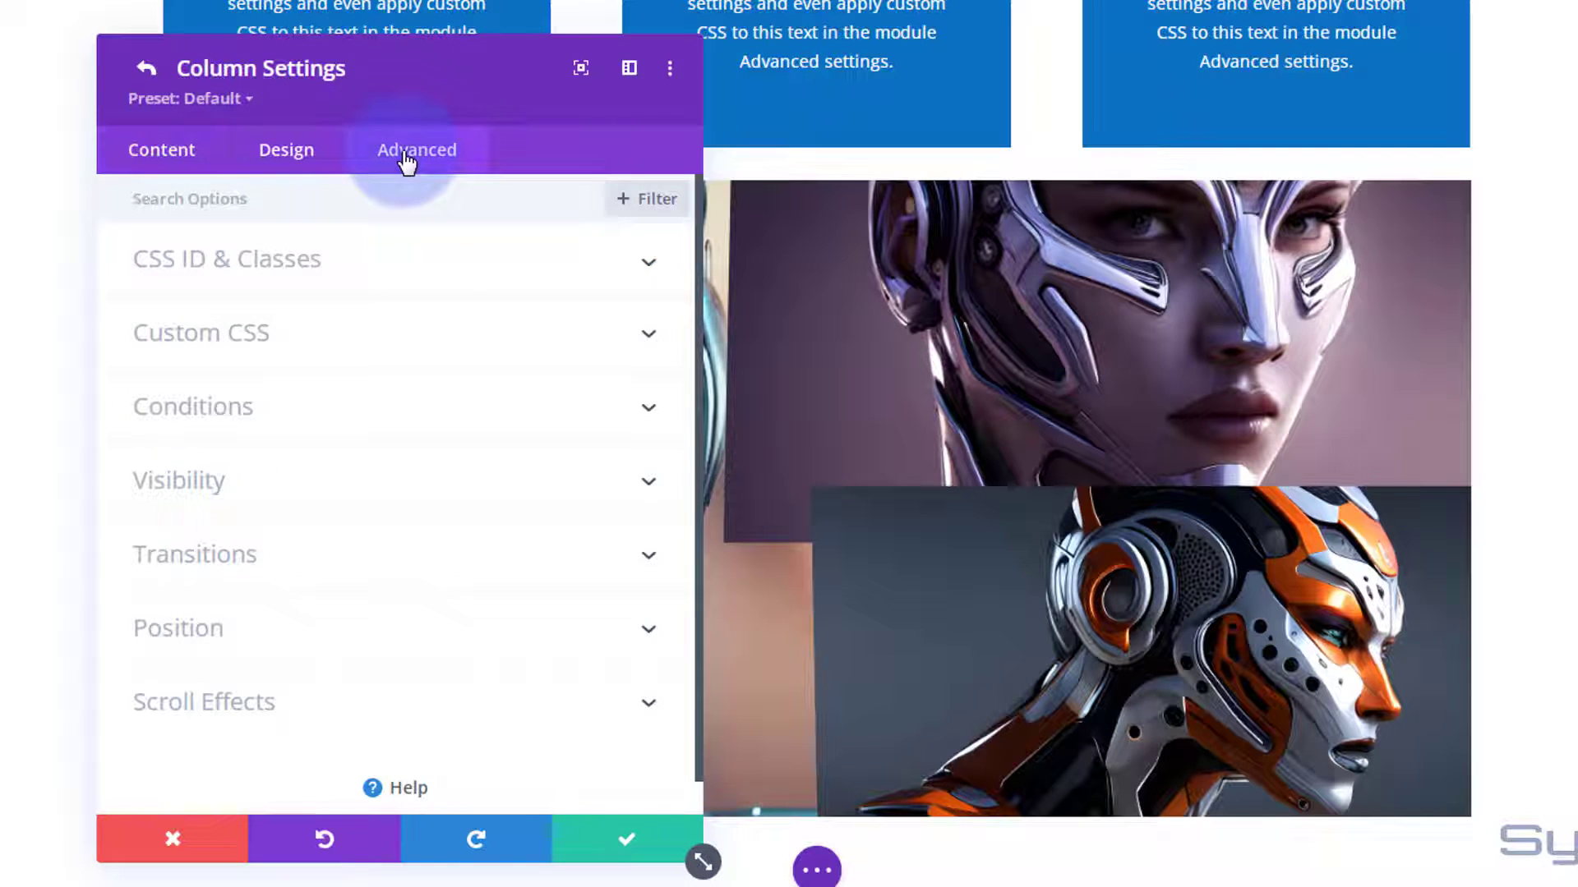
{"action": "left_click", "coordinate": [440, 493]}
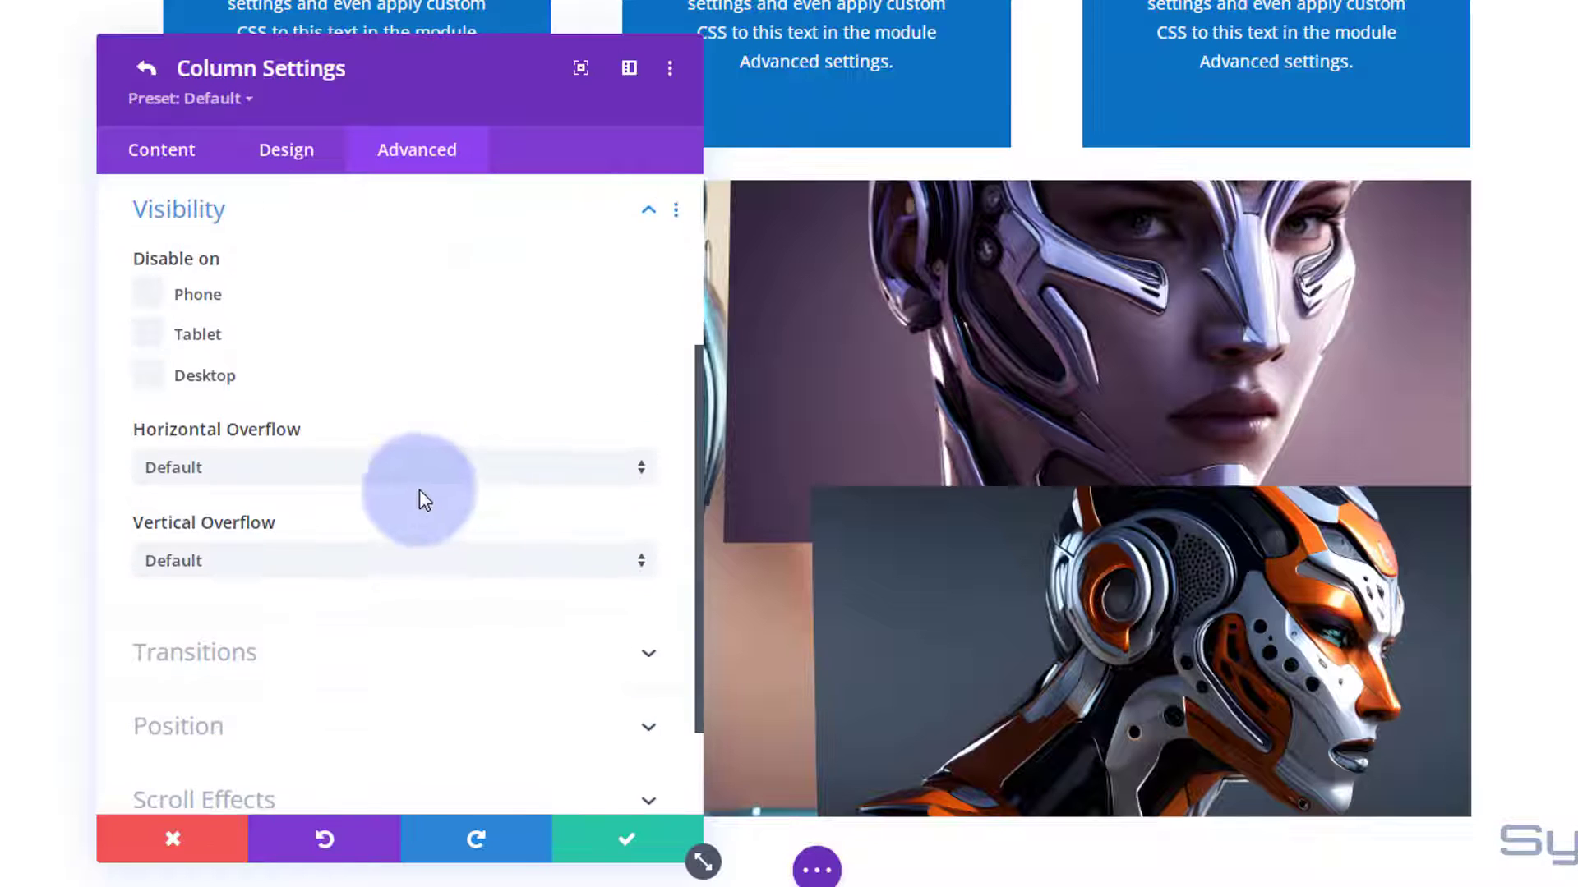
{"action": "left_click", "coordinate": [281, 470]}
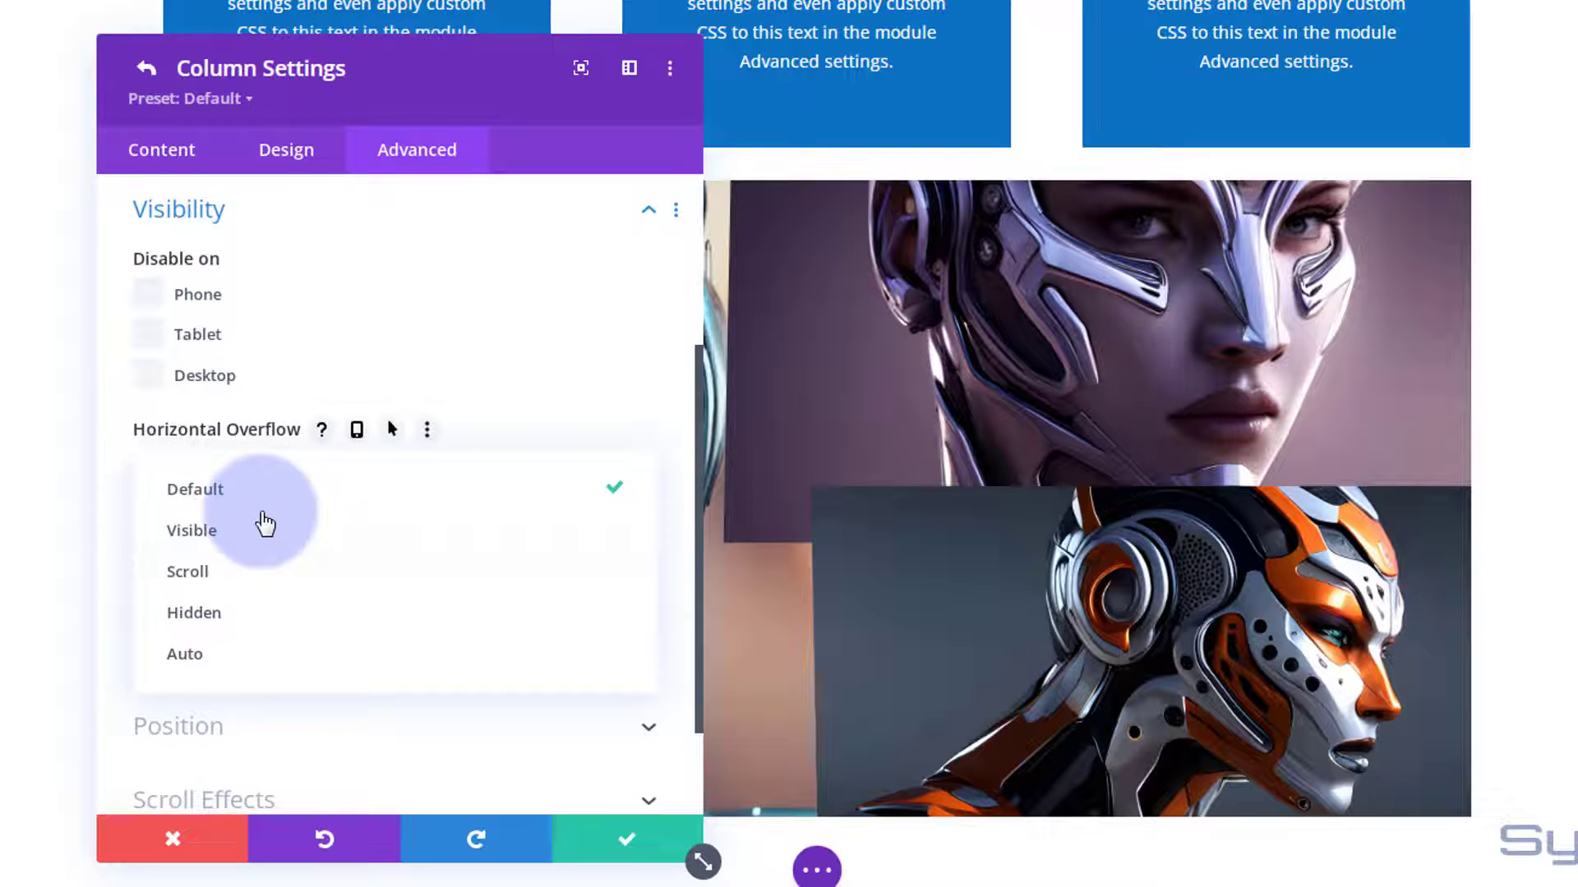
{"action": "left_click", "coordinate": [235, 622]}
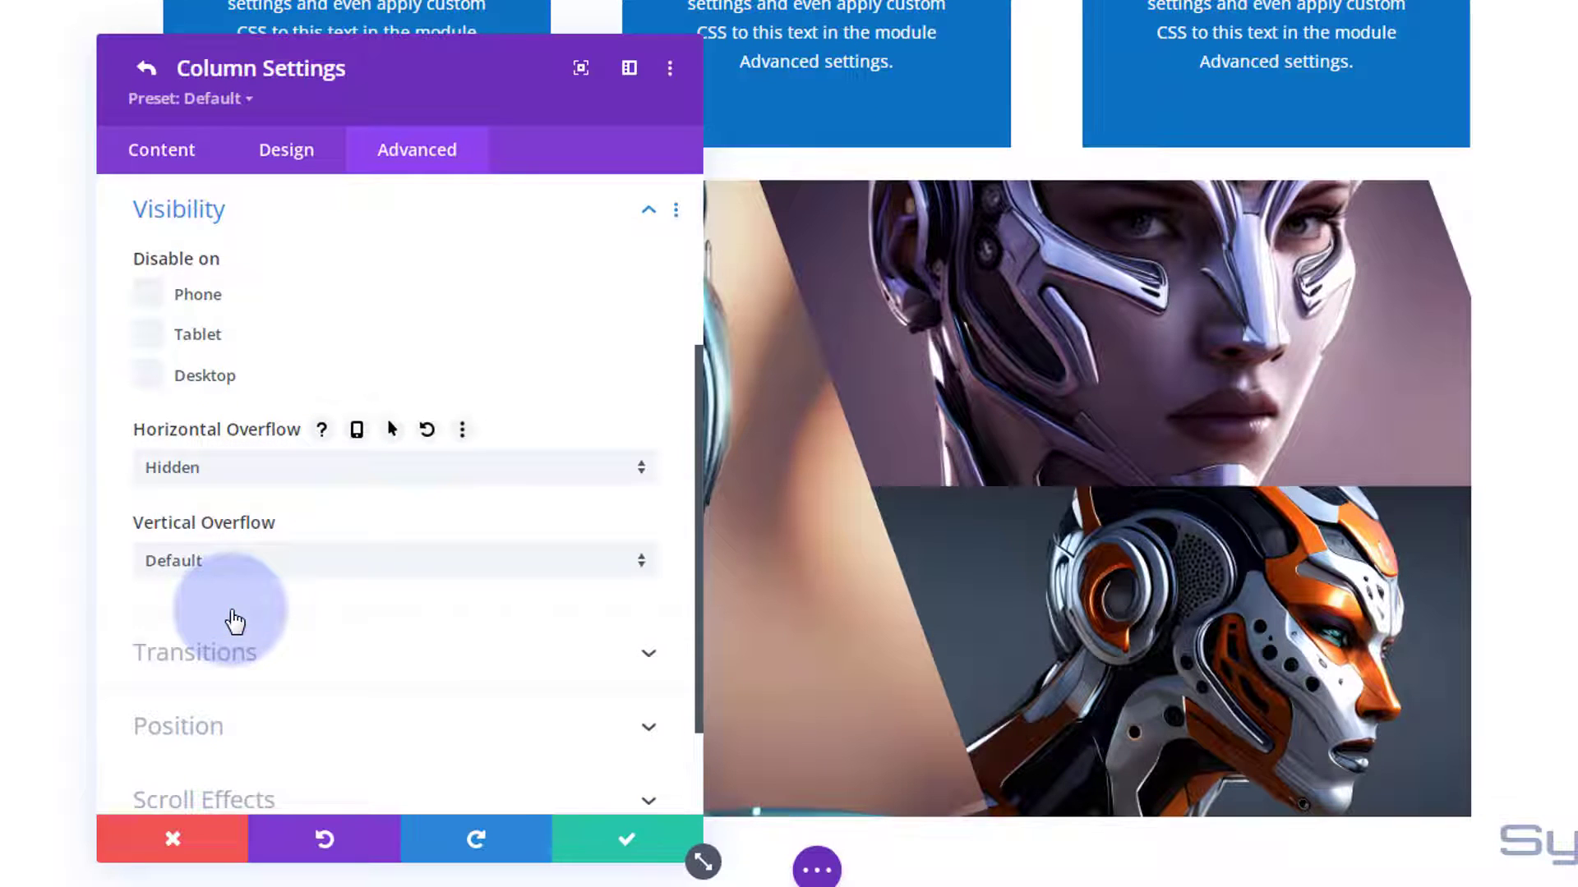
{"action": "left_click", "coordinate": [275, 562]}
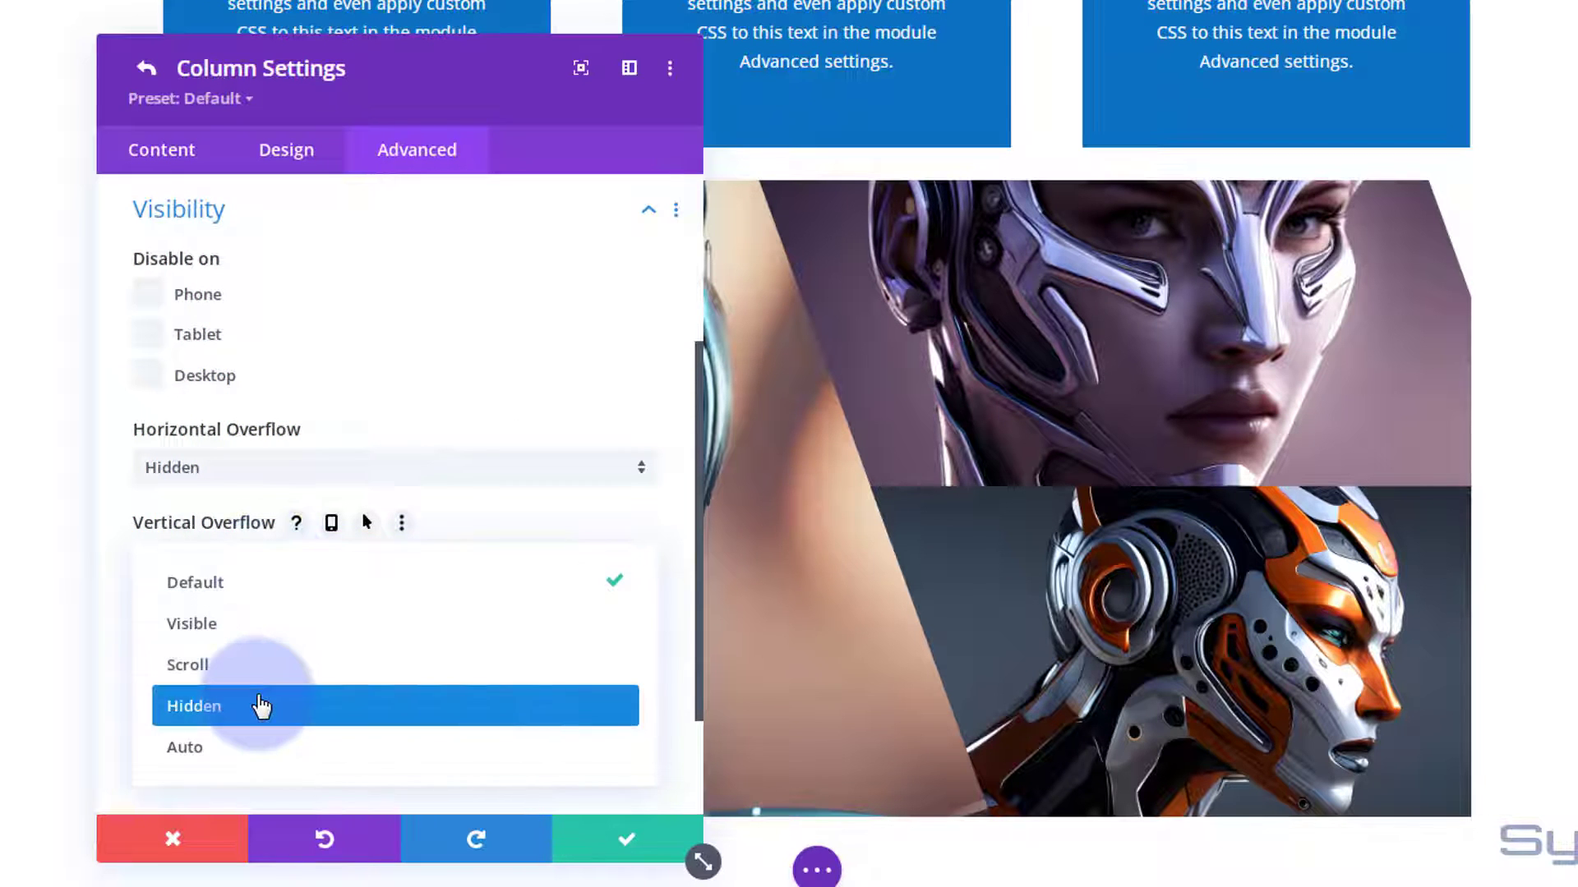
{"action": "left_click", "coordinate": [261, 705]}
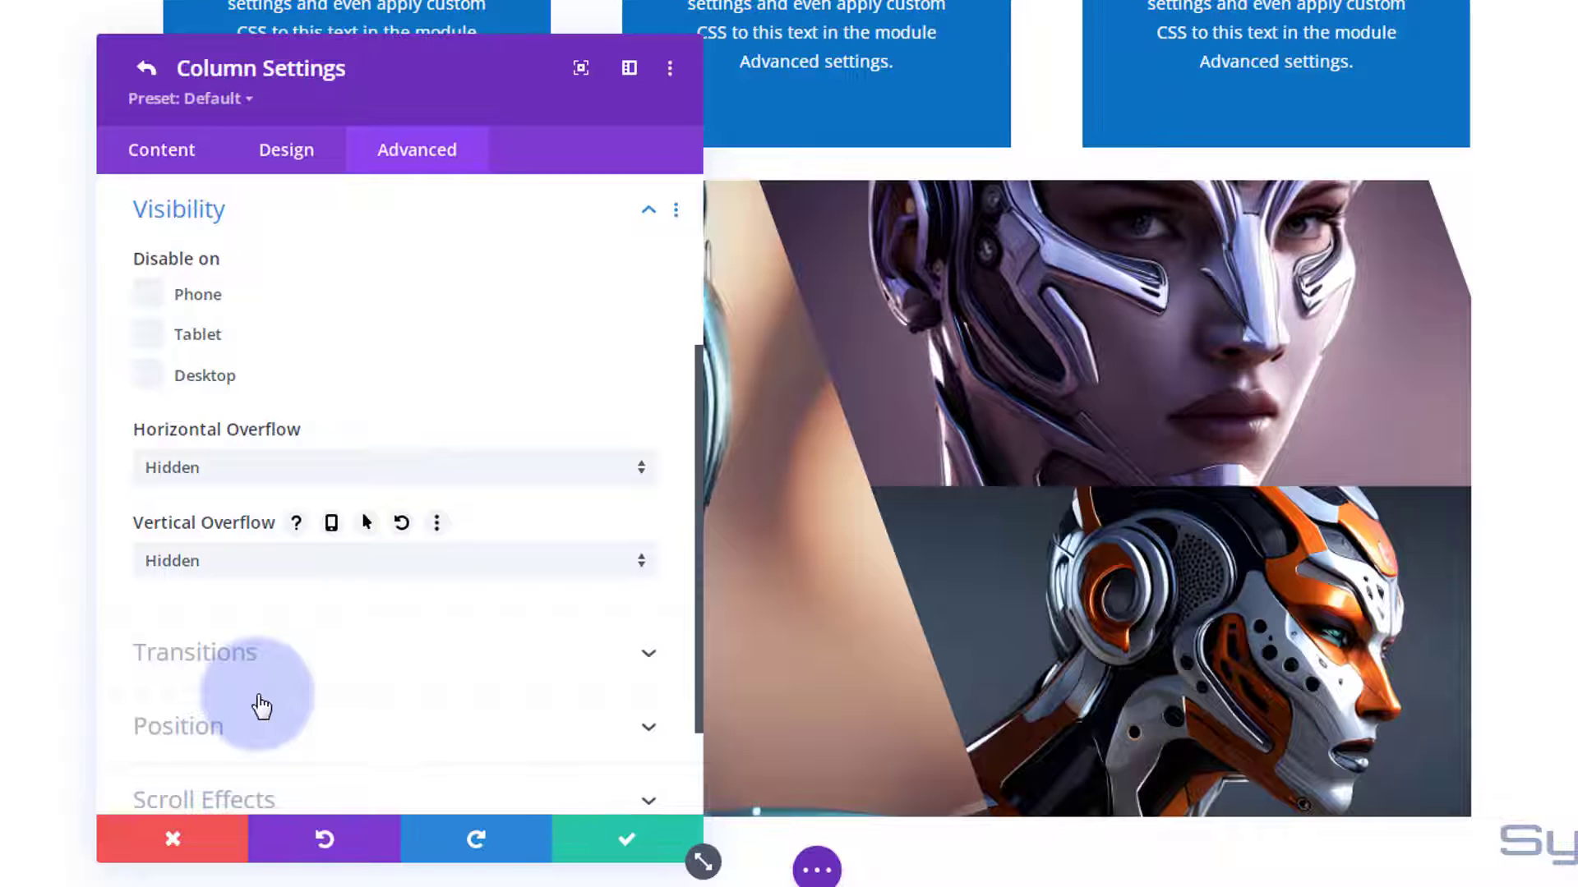
Move the column settings window upward to uncover more of the gallery, and save the column settings.
{"action": "left_click_drag", "start_coordinate": [454, 160], "coordinate": [580, 283]}
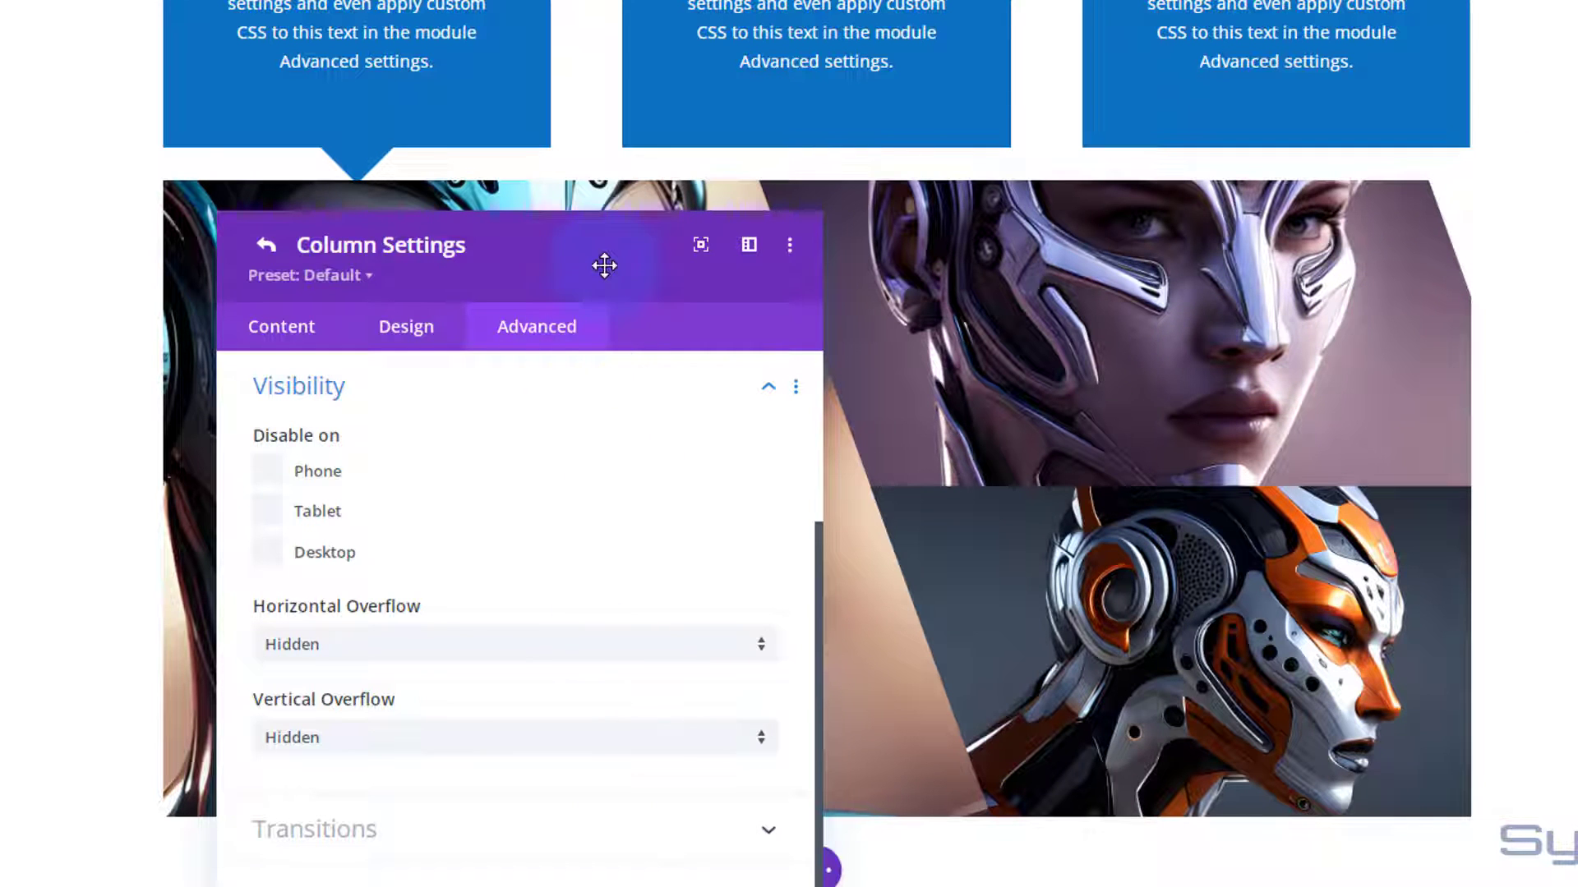
{"action": "left_click_drag", "start_coordinate": [602, 264], "coordinate": [608, 0]}
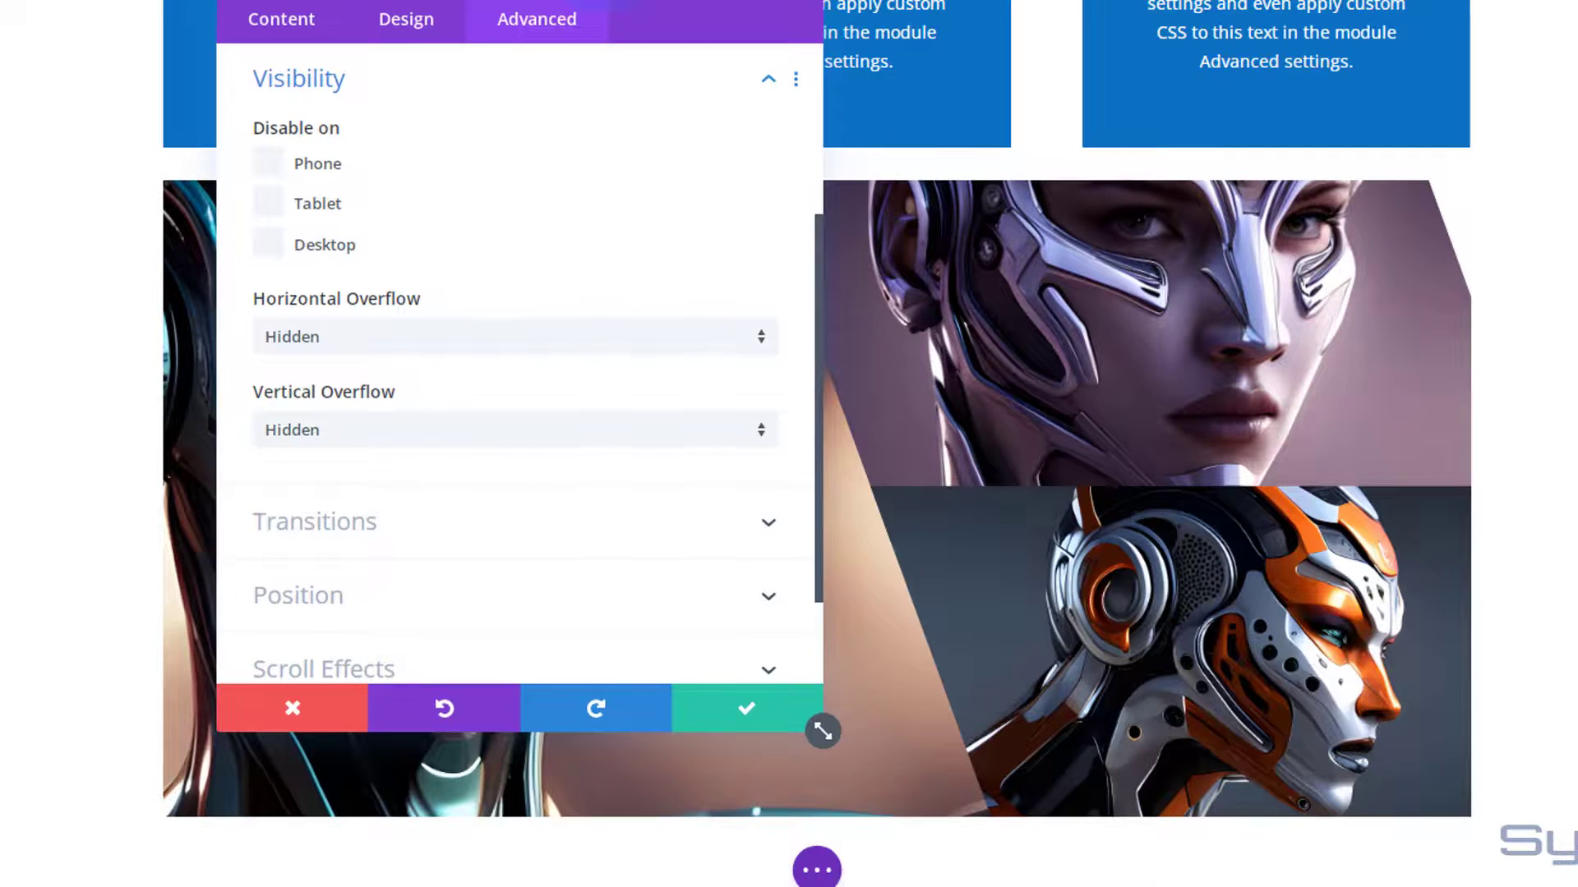
{"action": "left_click", "coordinate": [742, 710]}
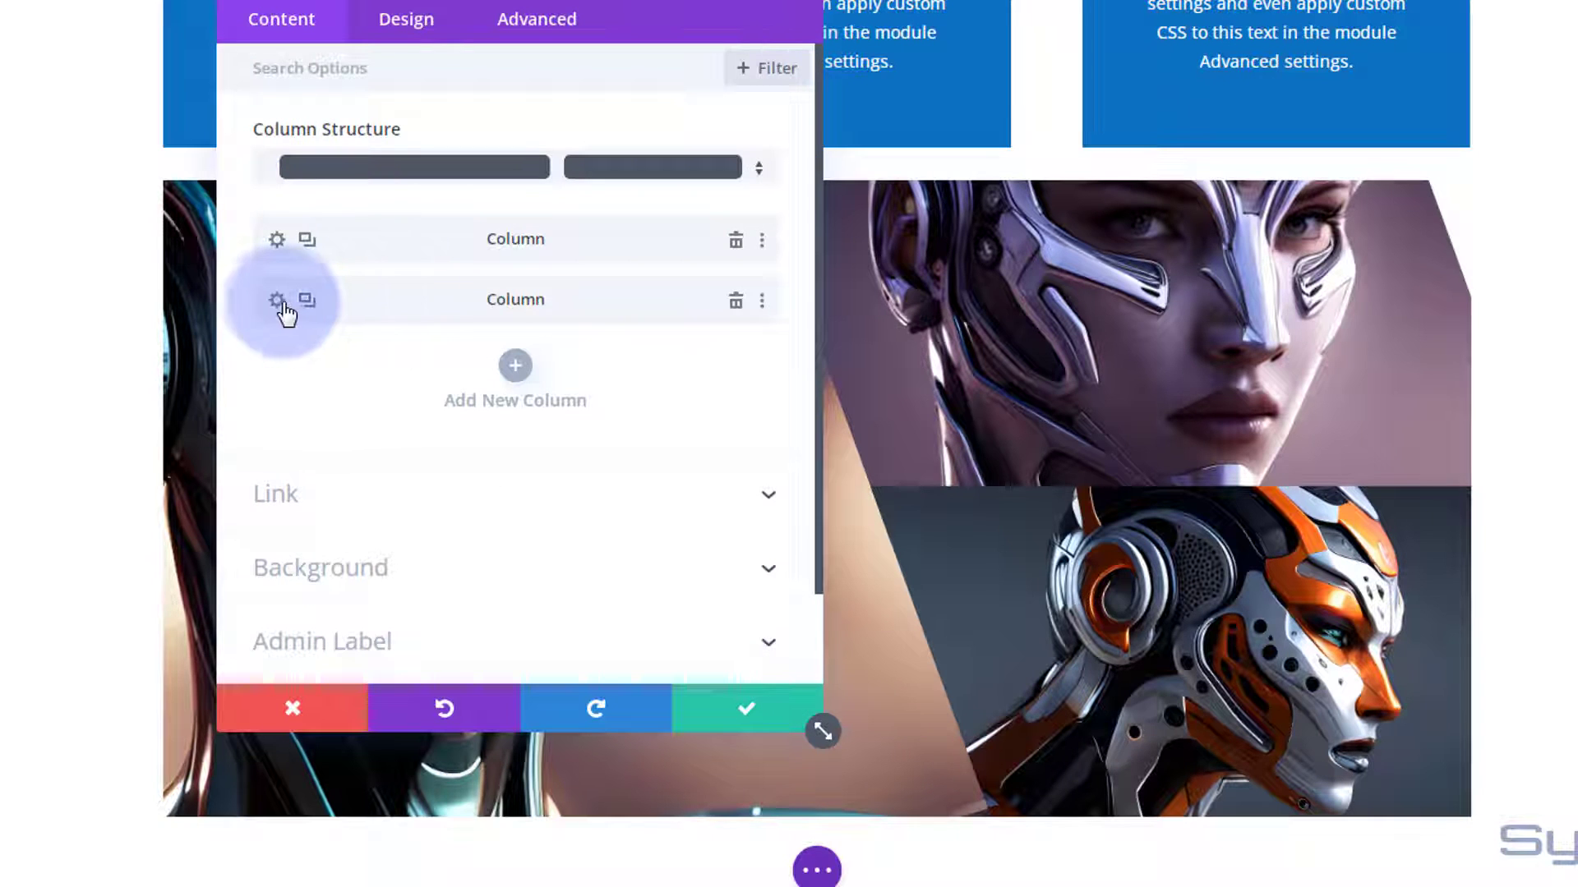
Scale the gallery row's second column to 148% on both axes, and save the column and row settings.
{"action": "left_click", "coordinate": [277, 300]}
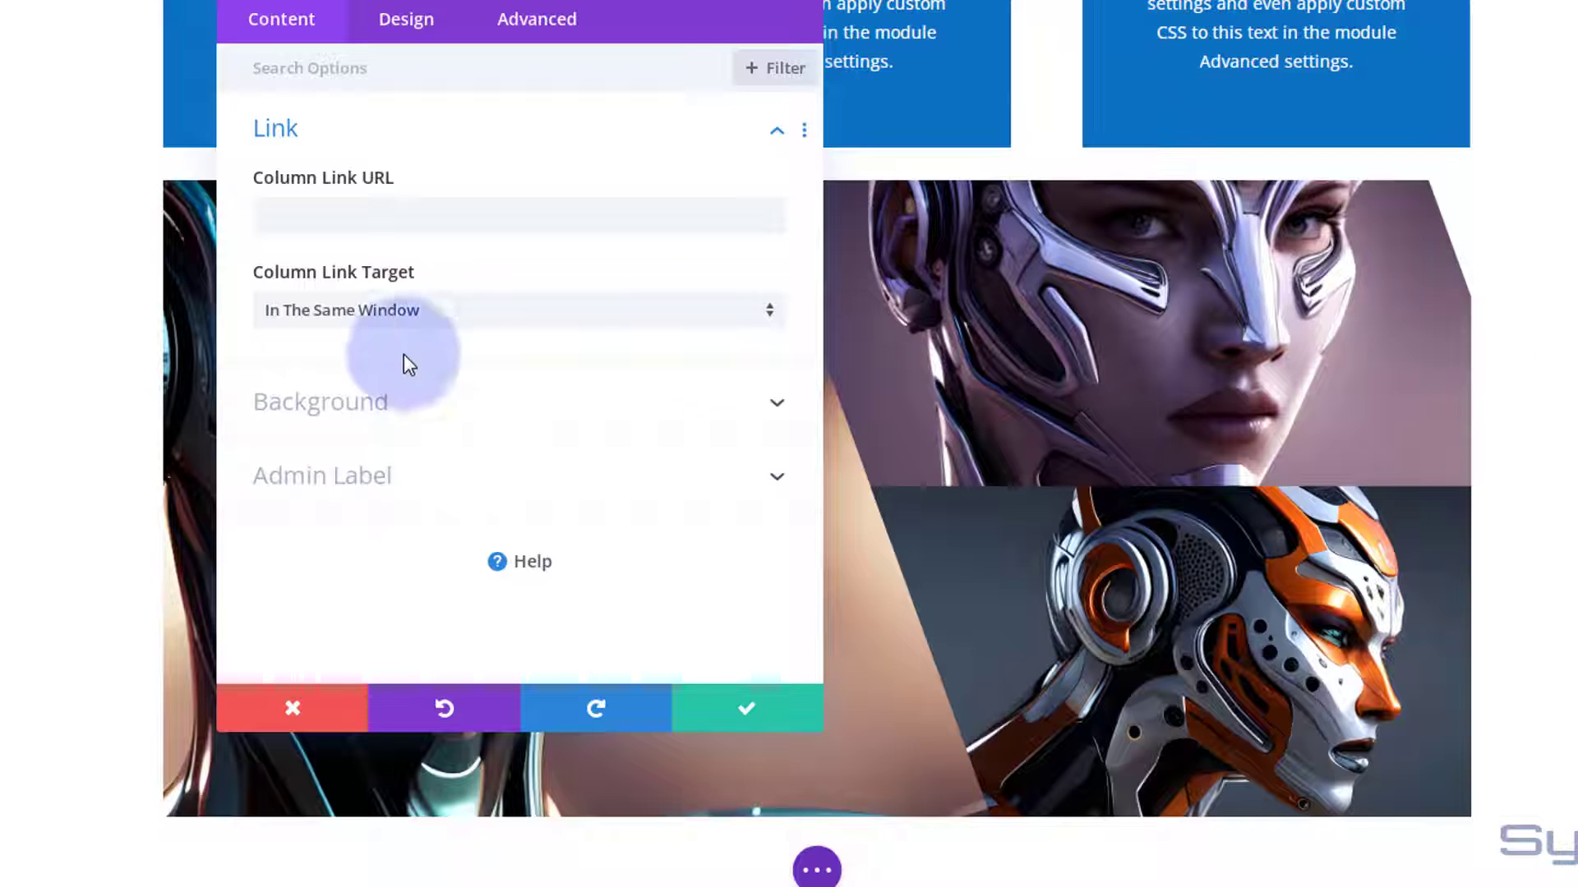
{"action": "left_click", "coordinate": [422, 25]}
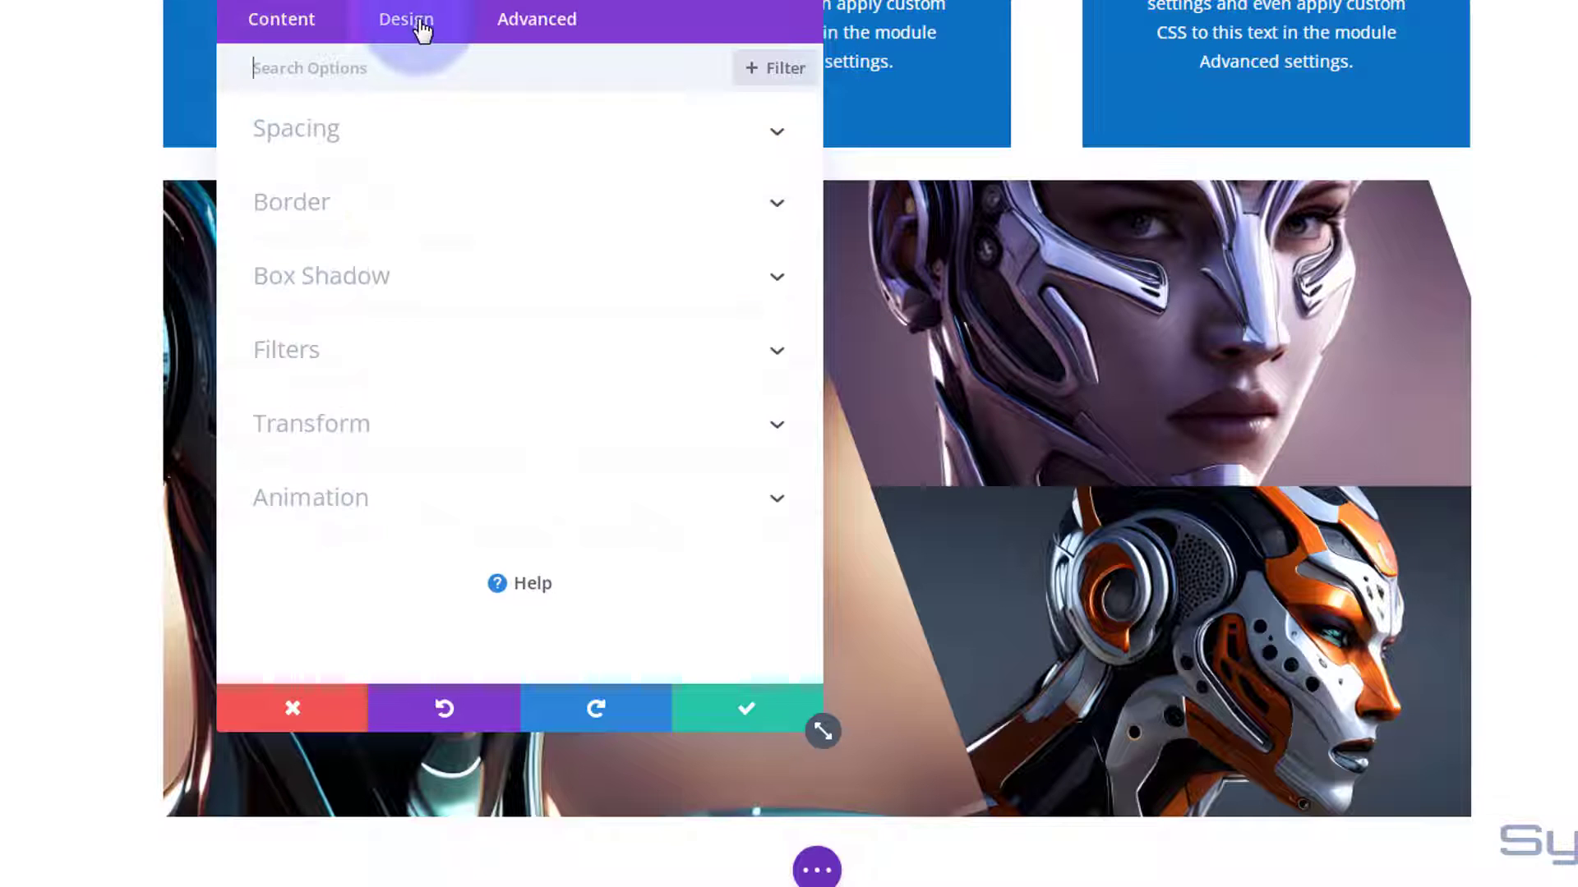
{"action": "left_click", "coordinate": [504, 441]}
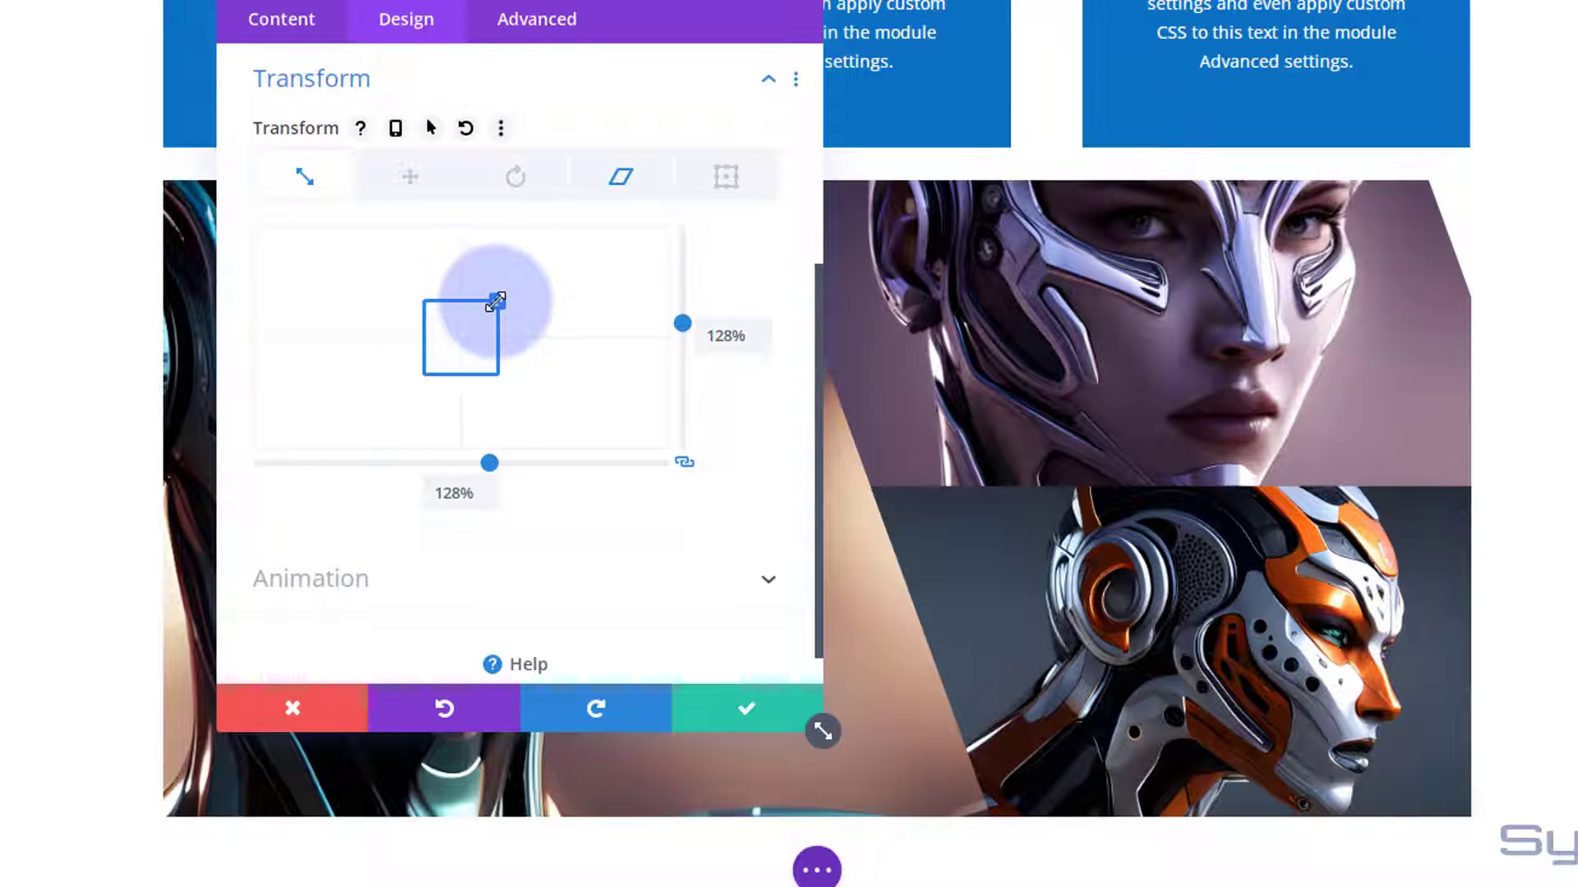
{"action": "left_click_drag", "start_coordinate": [497, 300], "coordinate": [500, 293]}
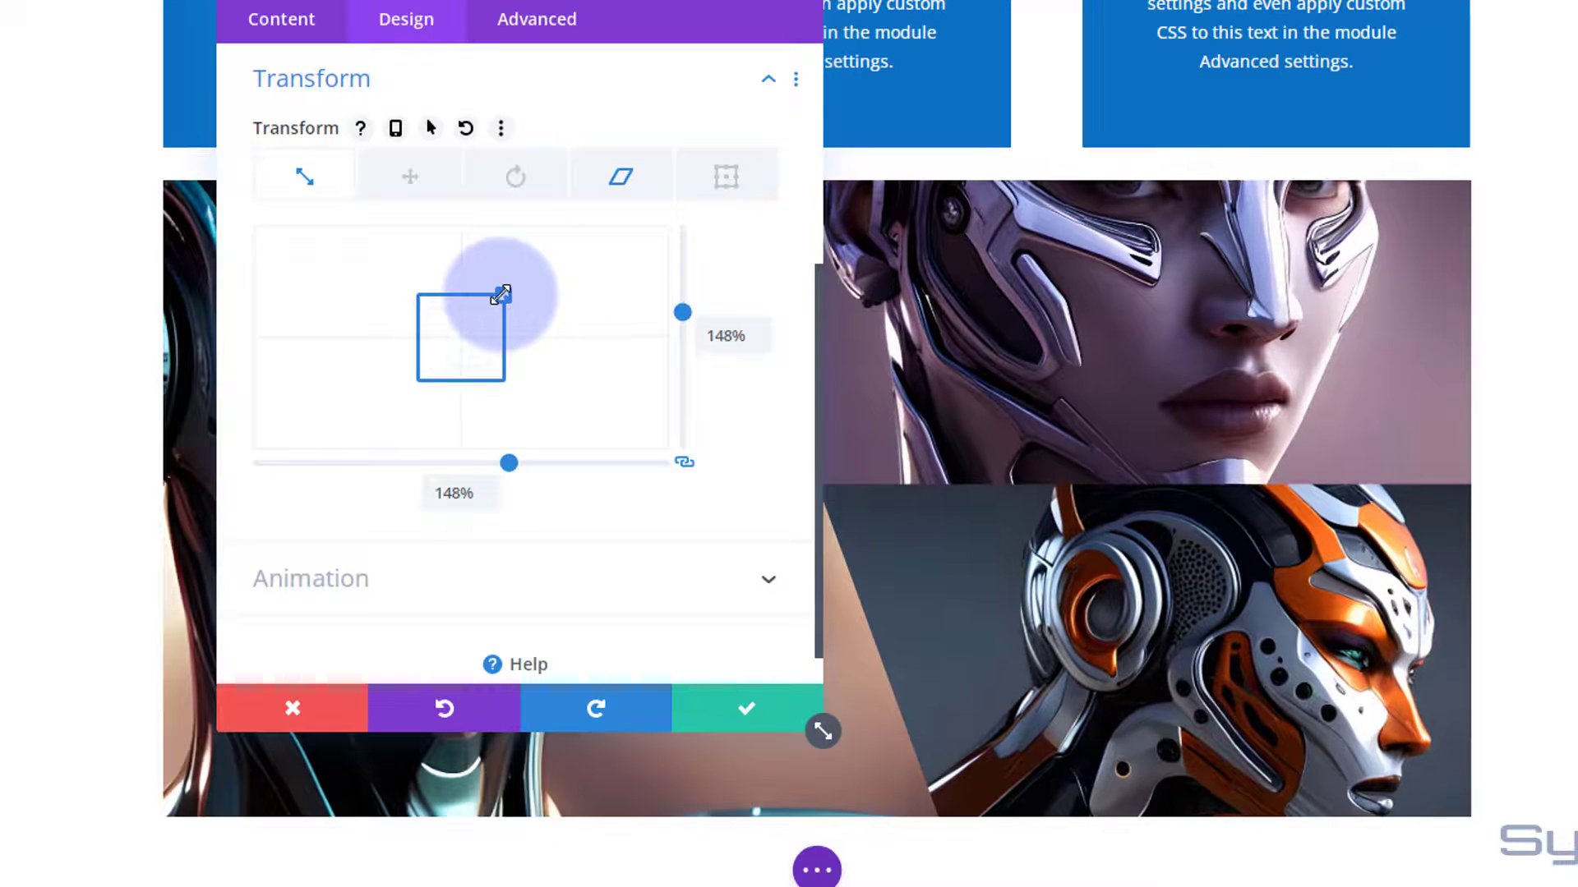
{"action": "left_click", "coordinate": [742, 709]}
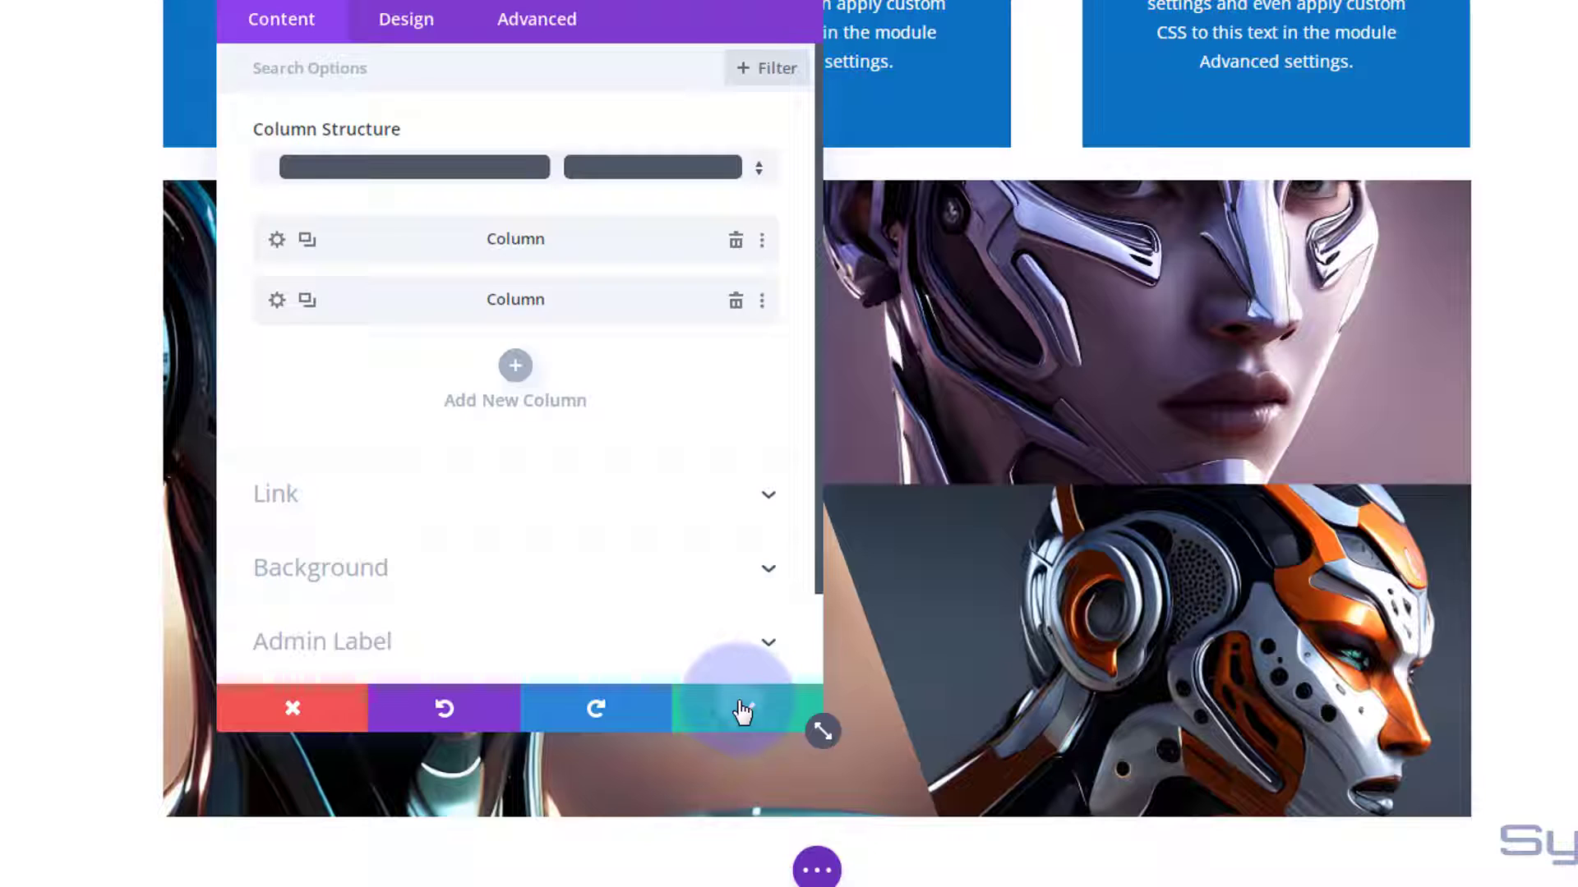
{"action": "left_click", "coordinate": [742, 709]}
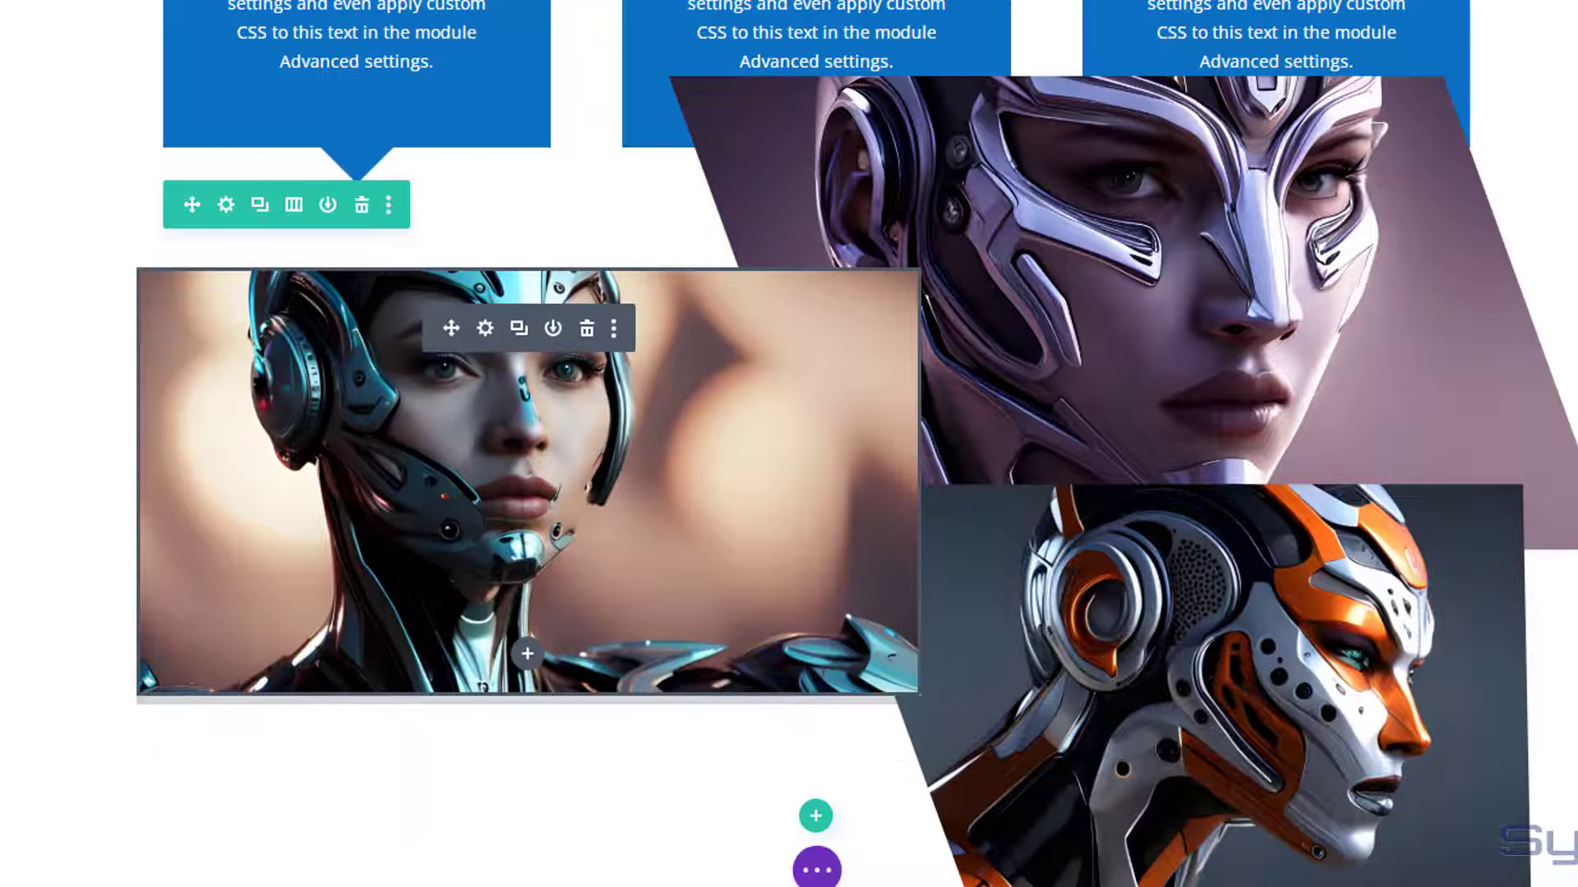
Set the gallery row's top and bottom margins to 50px with the two values linked, and save the row settings.
{"action": "scroll", "coordinate": [263, 465], "scroll_direction": "up", "scroll_amount": 3}
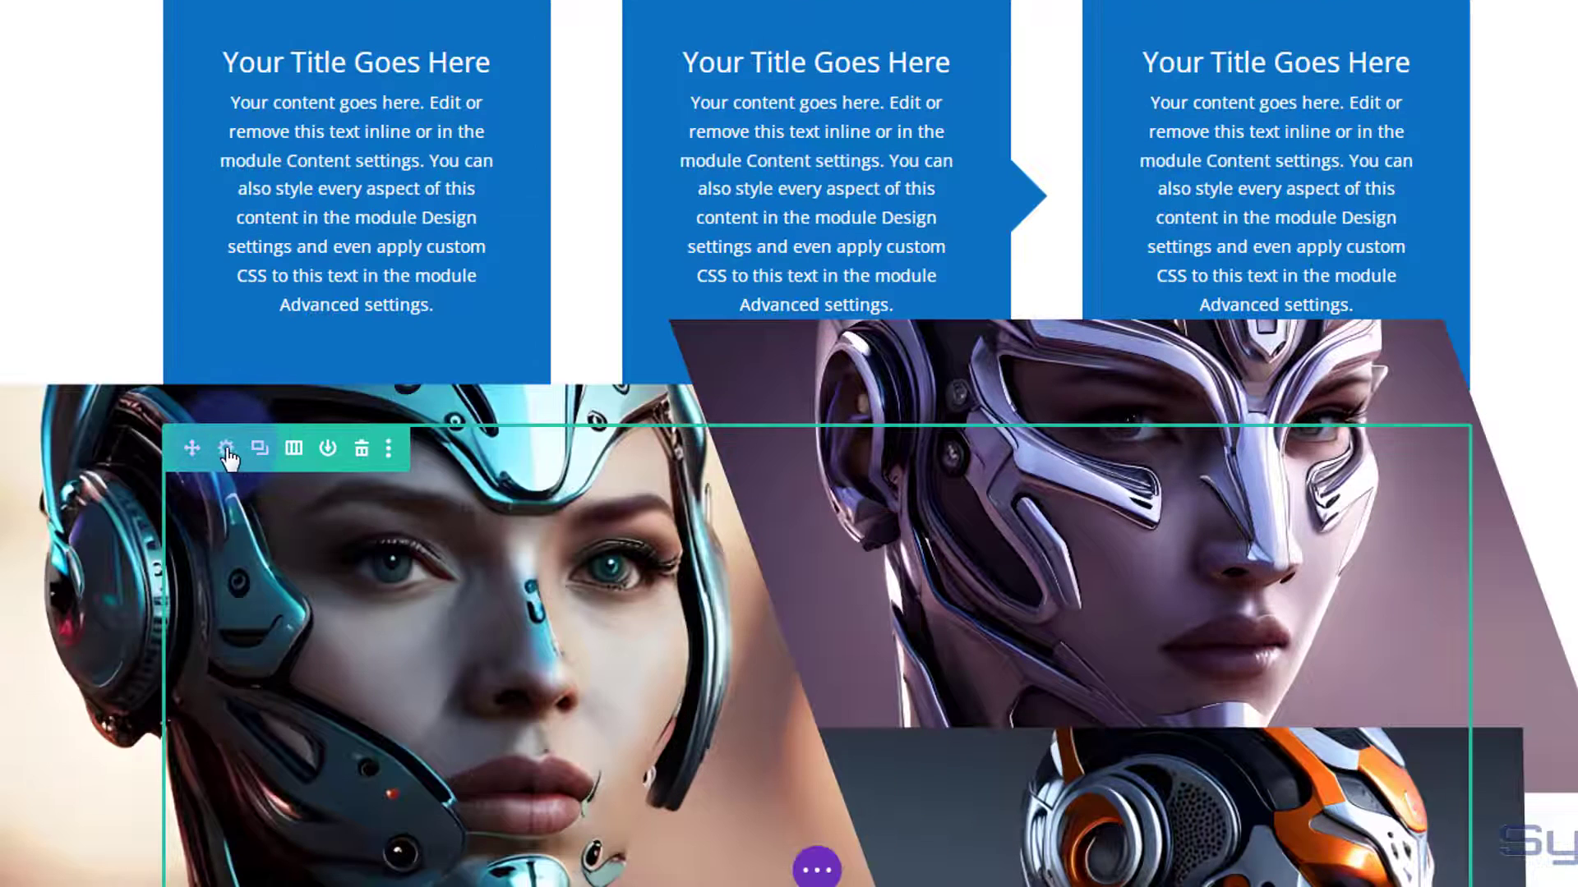
{"action": "left_click", "coordinate": [226, 451]}
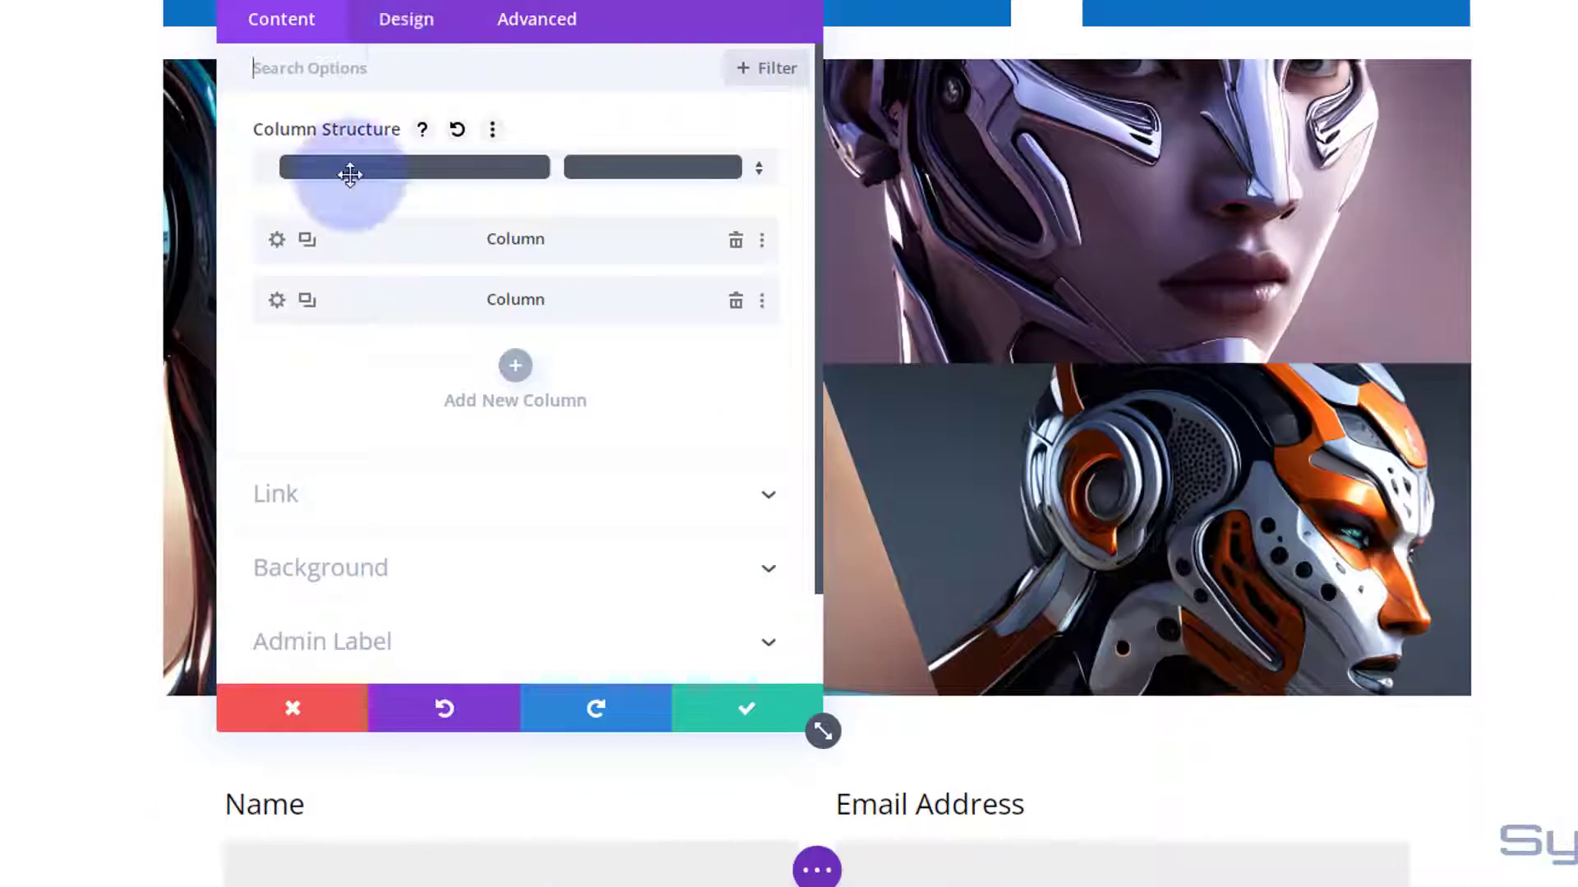
{"action": "left_click_drag", "start_coordinate": [460, 1], "coordinate": [1376, 269]}
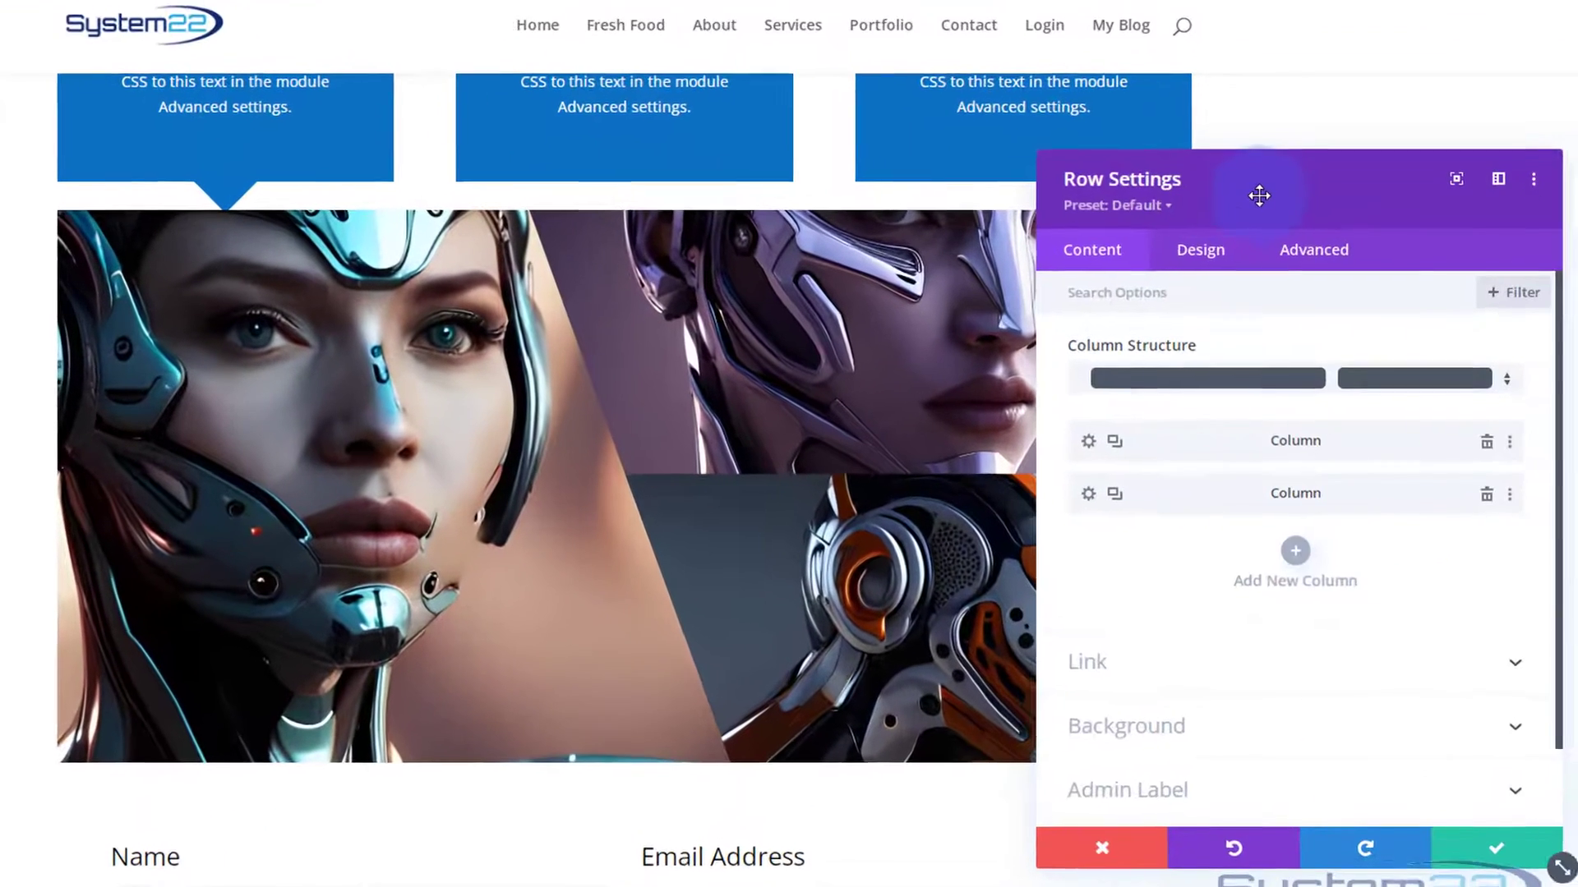
{"action": "left_click", "coordinate": [1216, 259]}
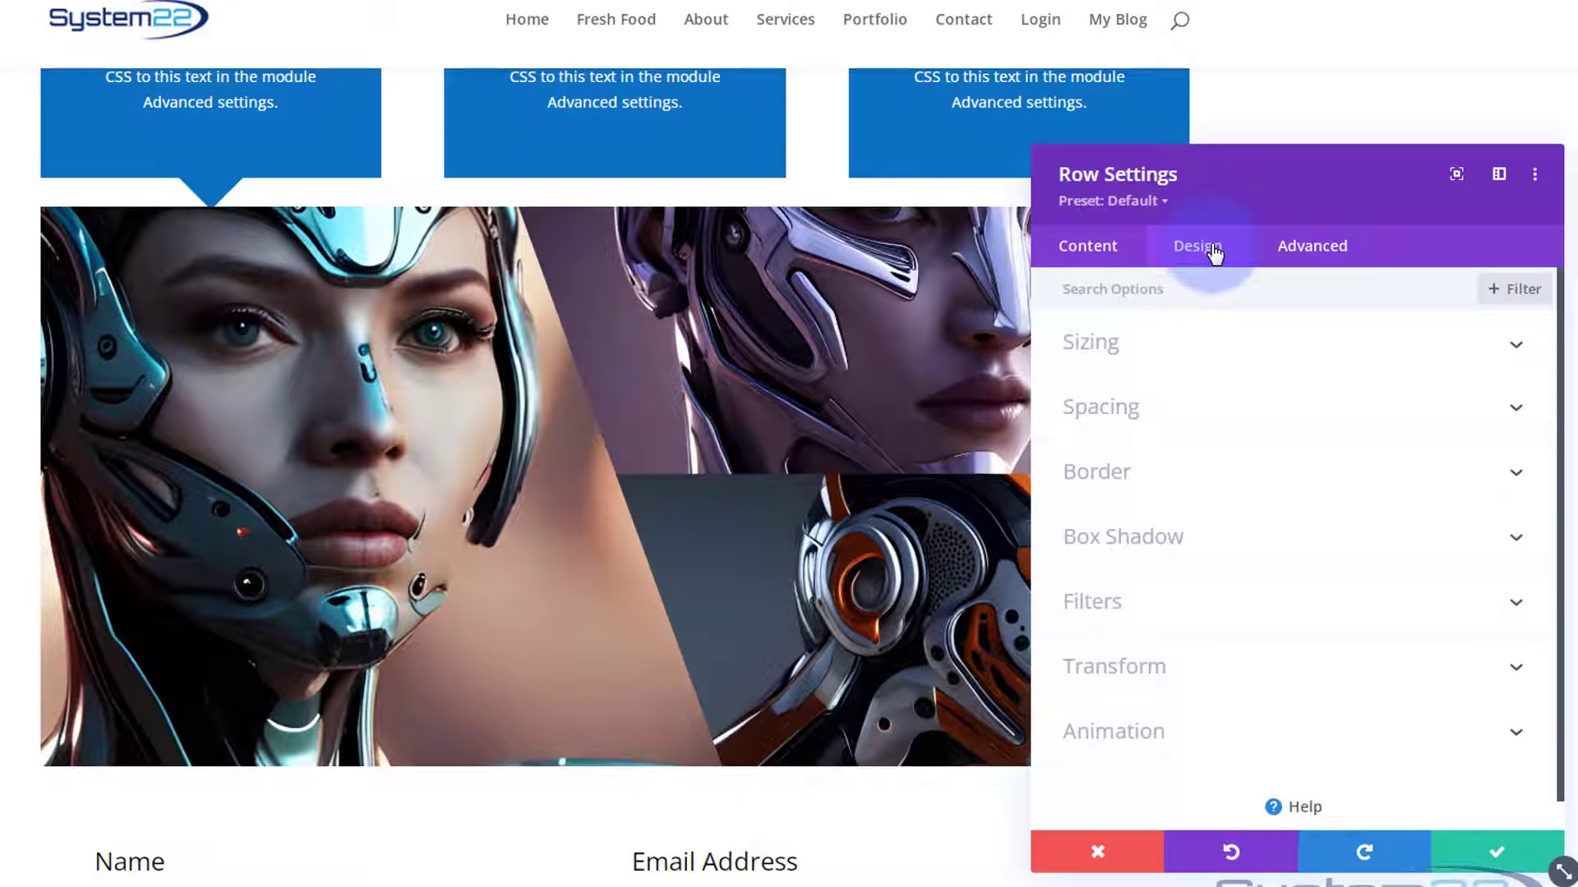
{"action": "left_click", "coordinate": [1264, 409]}
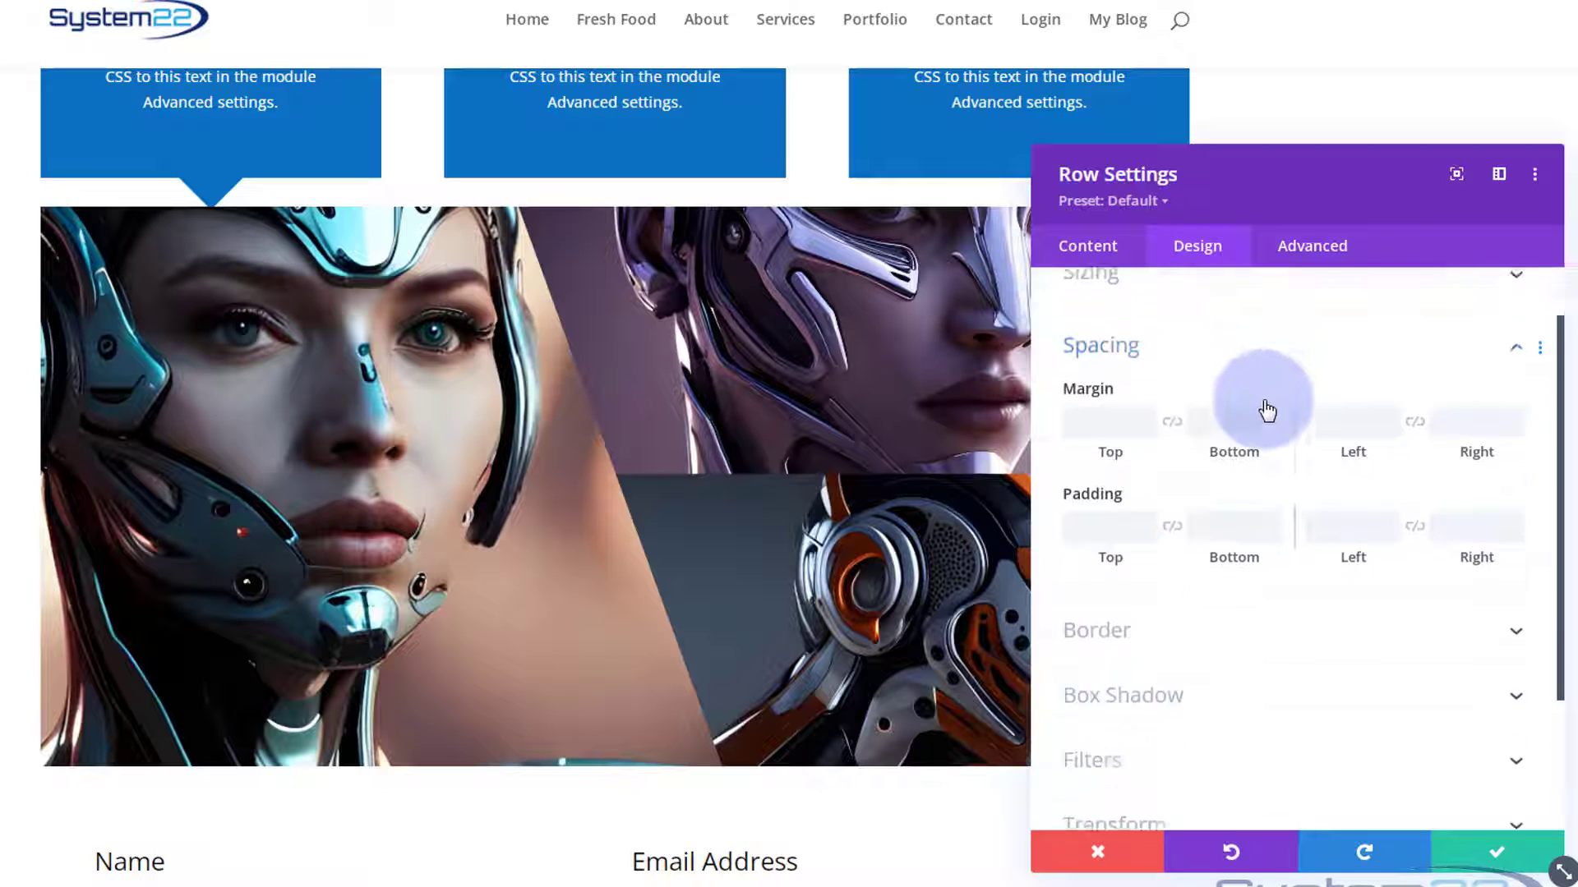
{"action": "left_click", "coordinate": [1089, 379]}
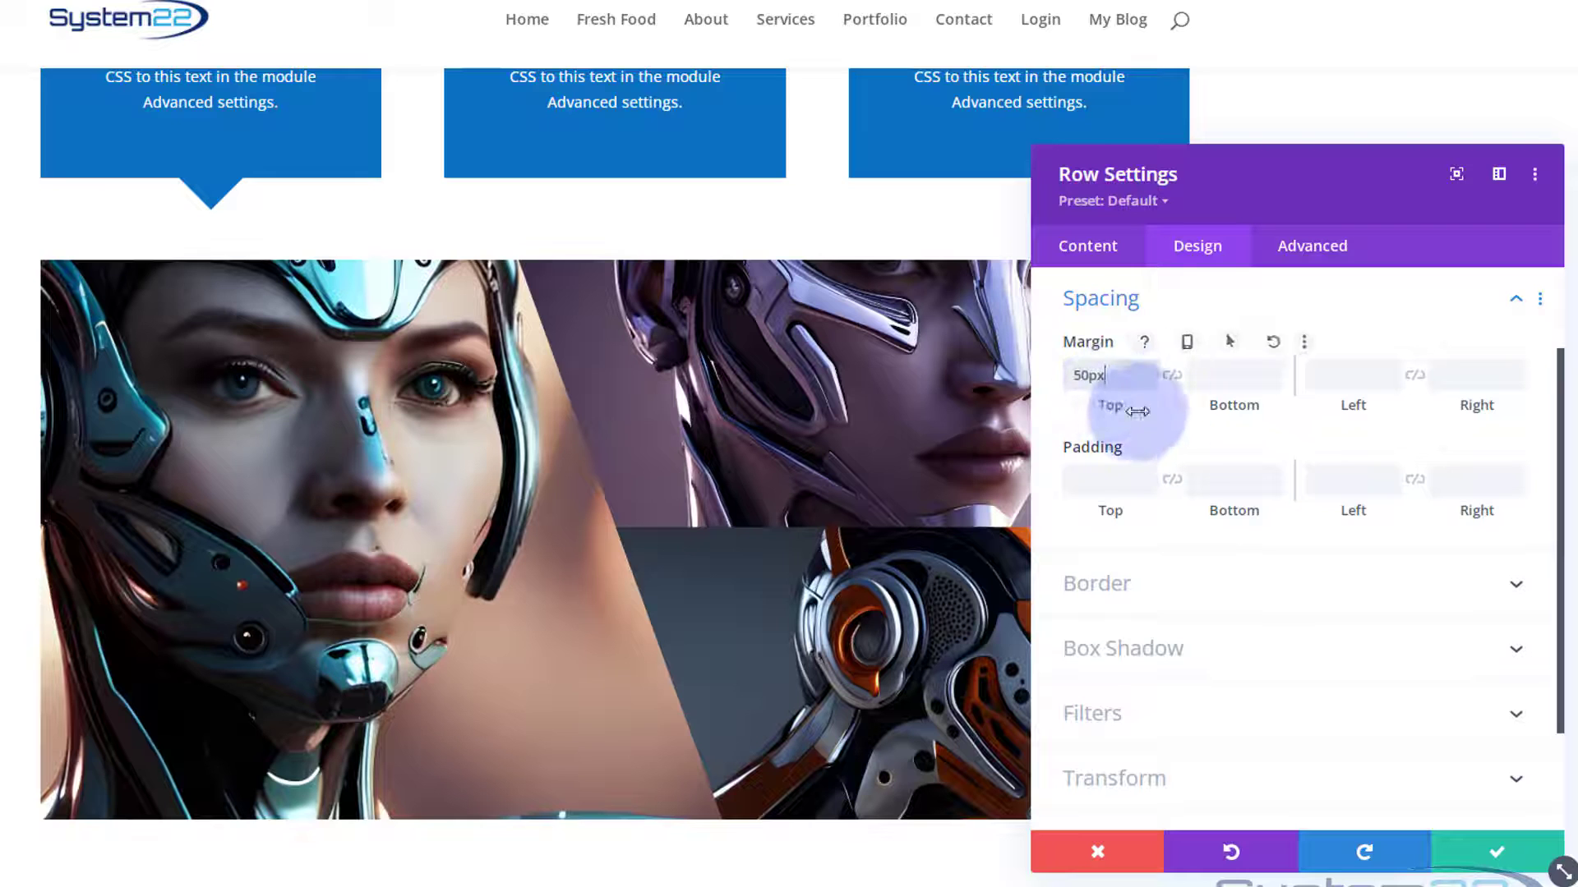
{"action": "left_click", "coordinate": [1172, 377]}
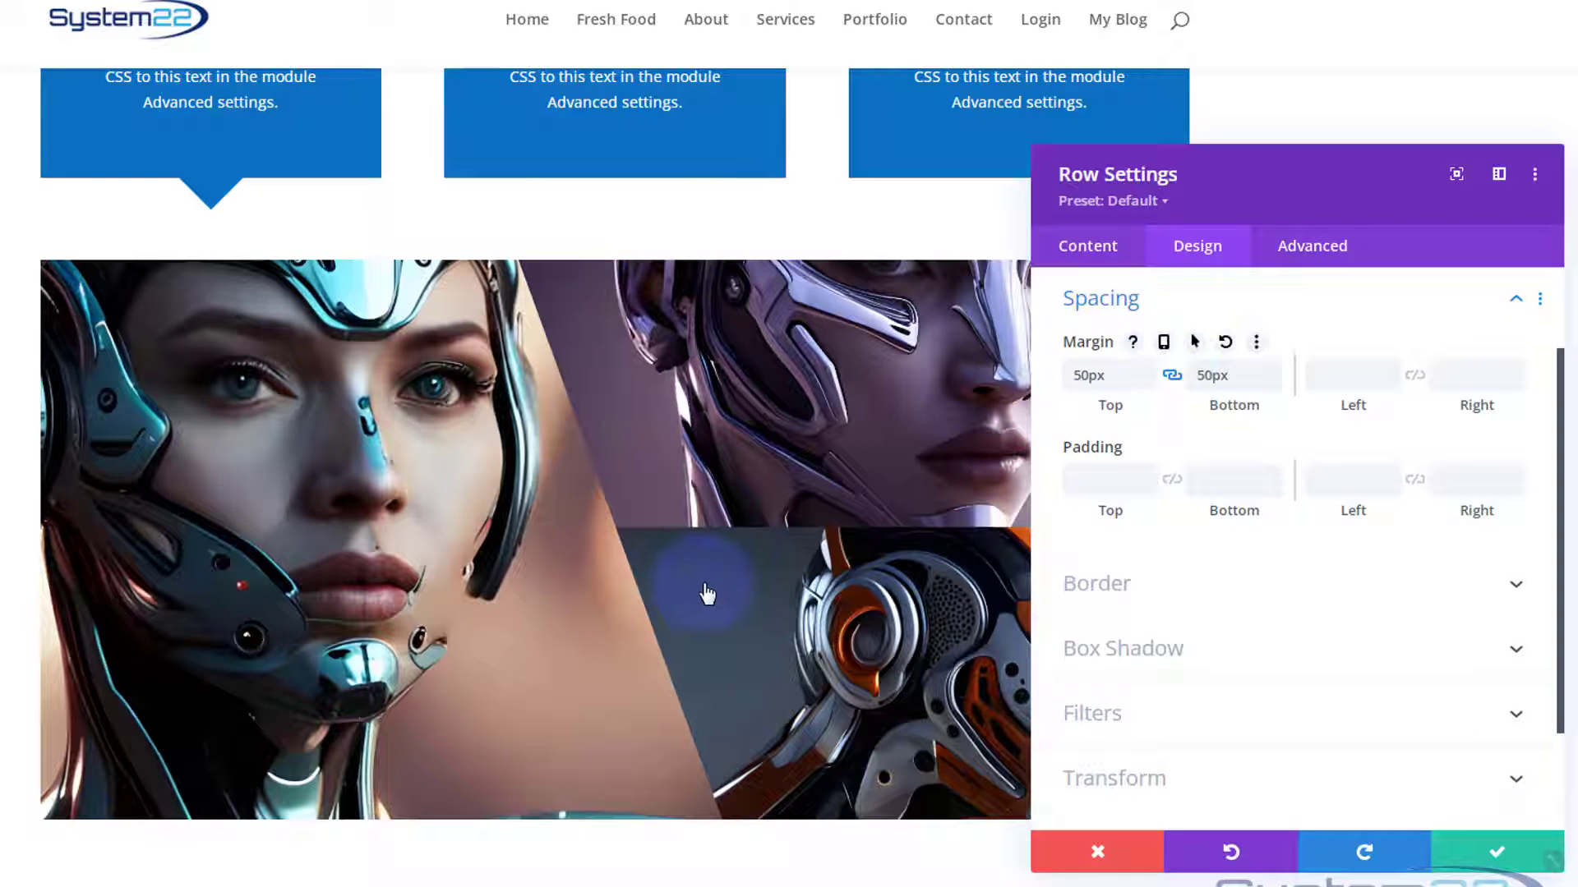
{"action": "scroll", "coordinate": [711, 585], "scroll_direction": "down", "scroll_amount": 3}
{"action": "scroll", "coordinate": [711, 585], "scroll_direction": "up", "scroll_amount": 2}
{"action": "scroll", "coordinate": [715, 590], "scroll_direction": "up", "scroll_amount": 2}
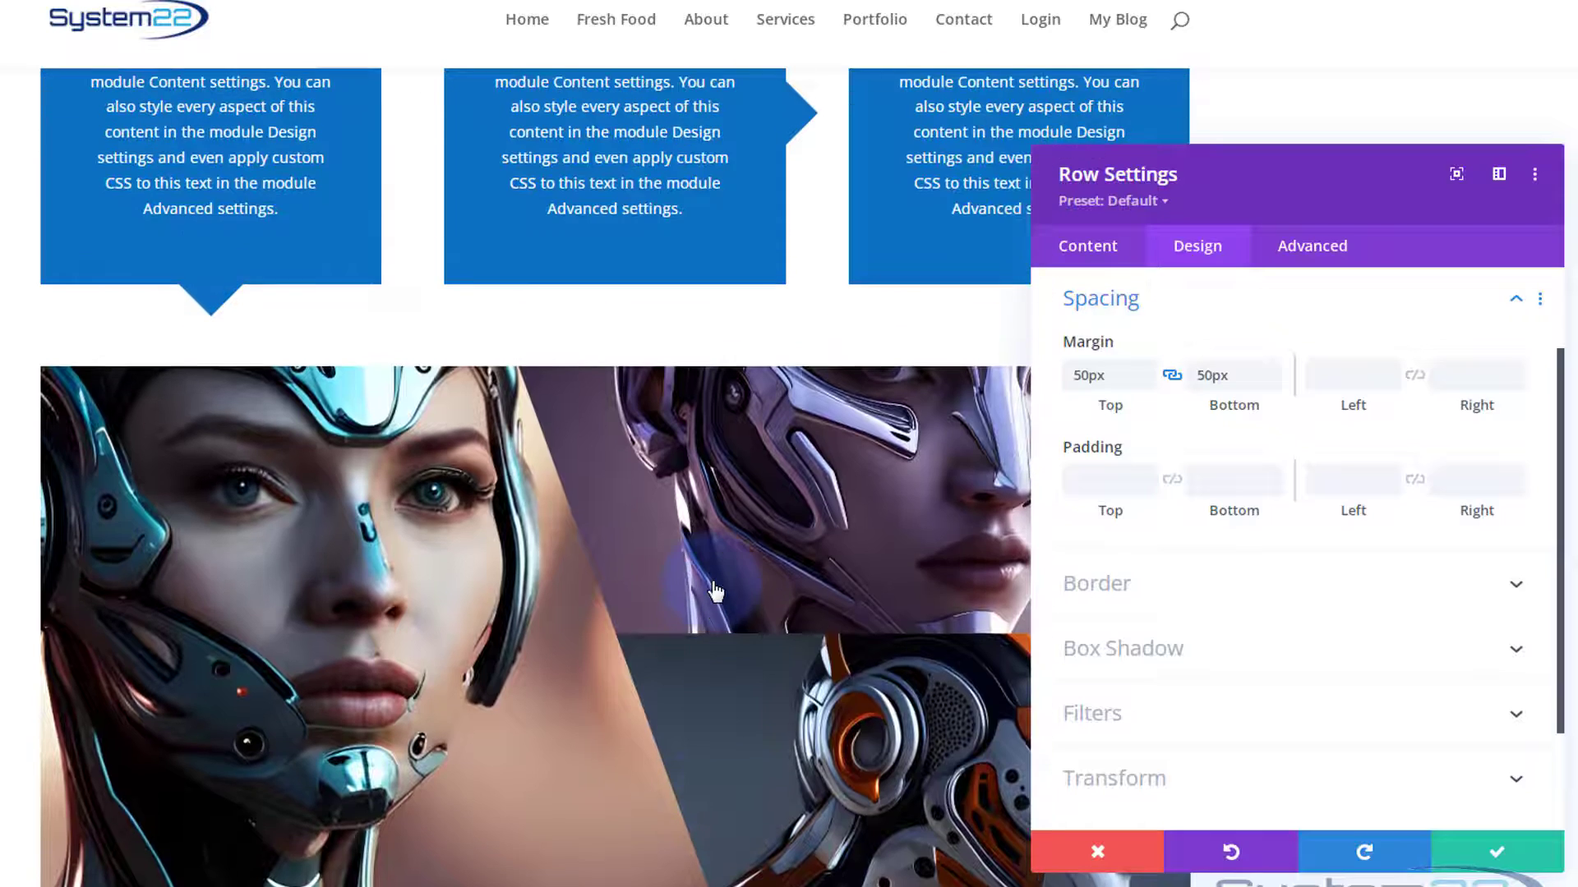
{"action": "left_click", "coordinate": [1483, 859]}
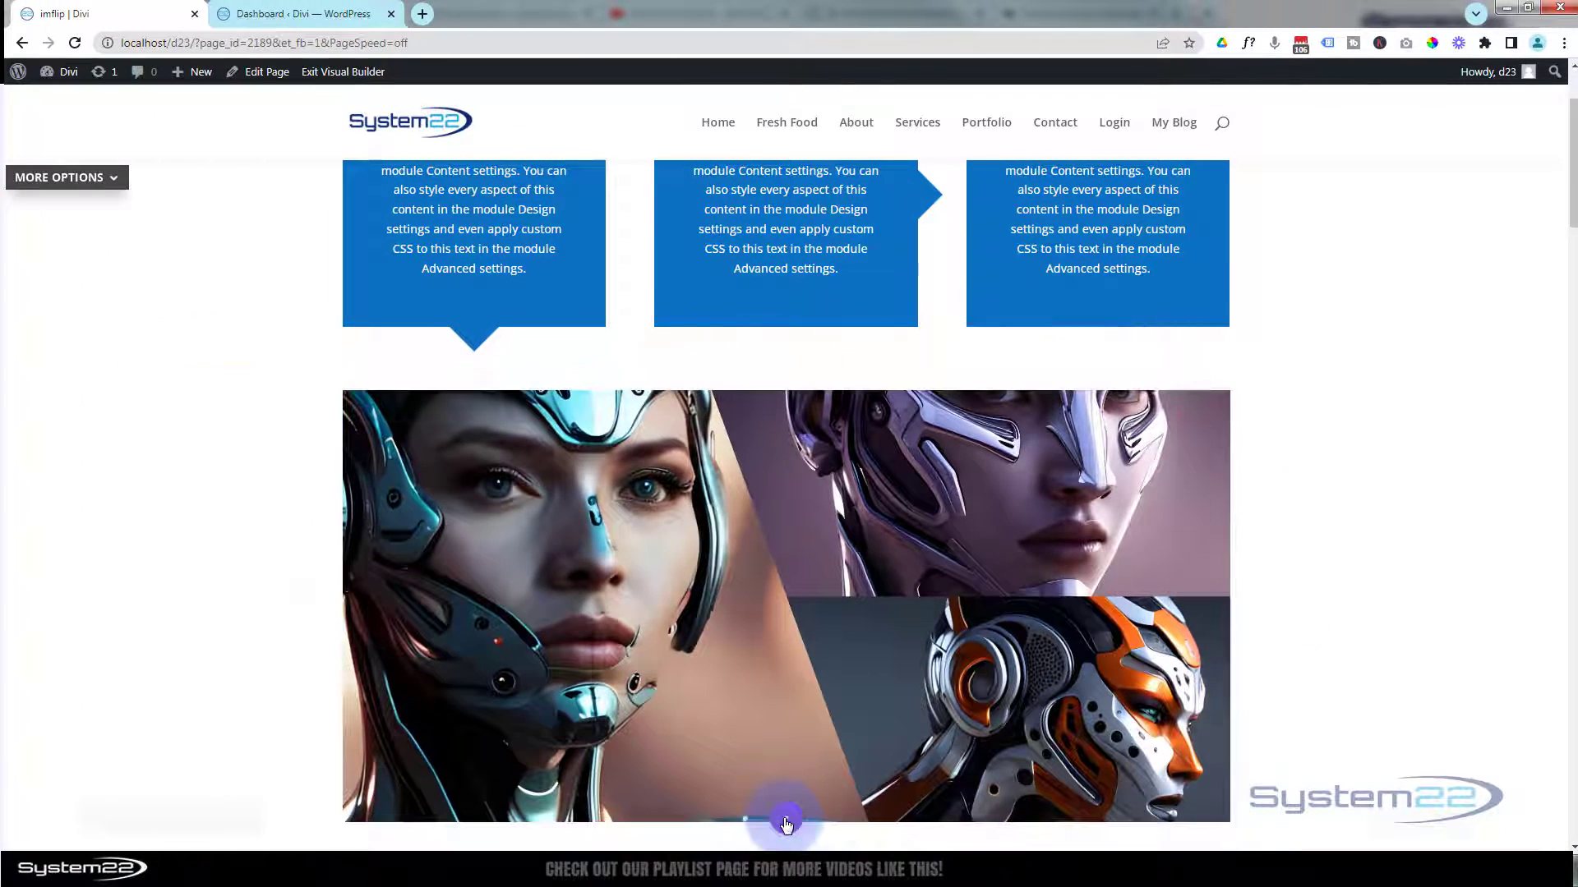
Save the page and exit the Visual Builder to the front-end view.
{"action": "left_click", "coordinate": [786, 819]}
{"action": "left_click", "coordinate": [1444, 818]}
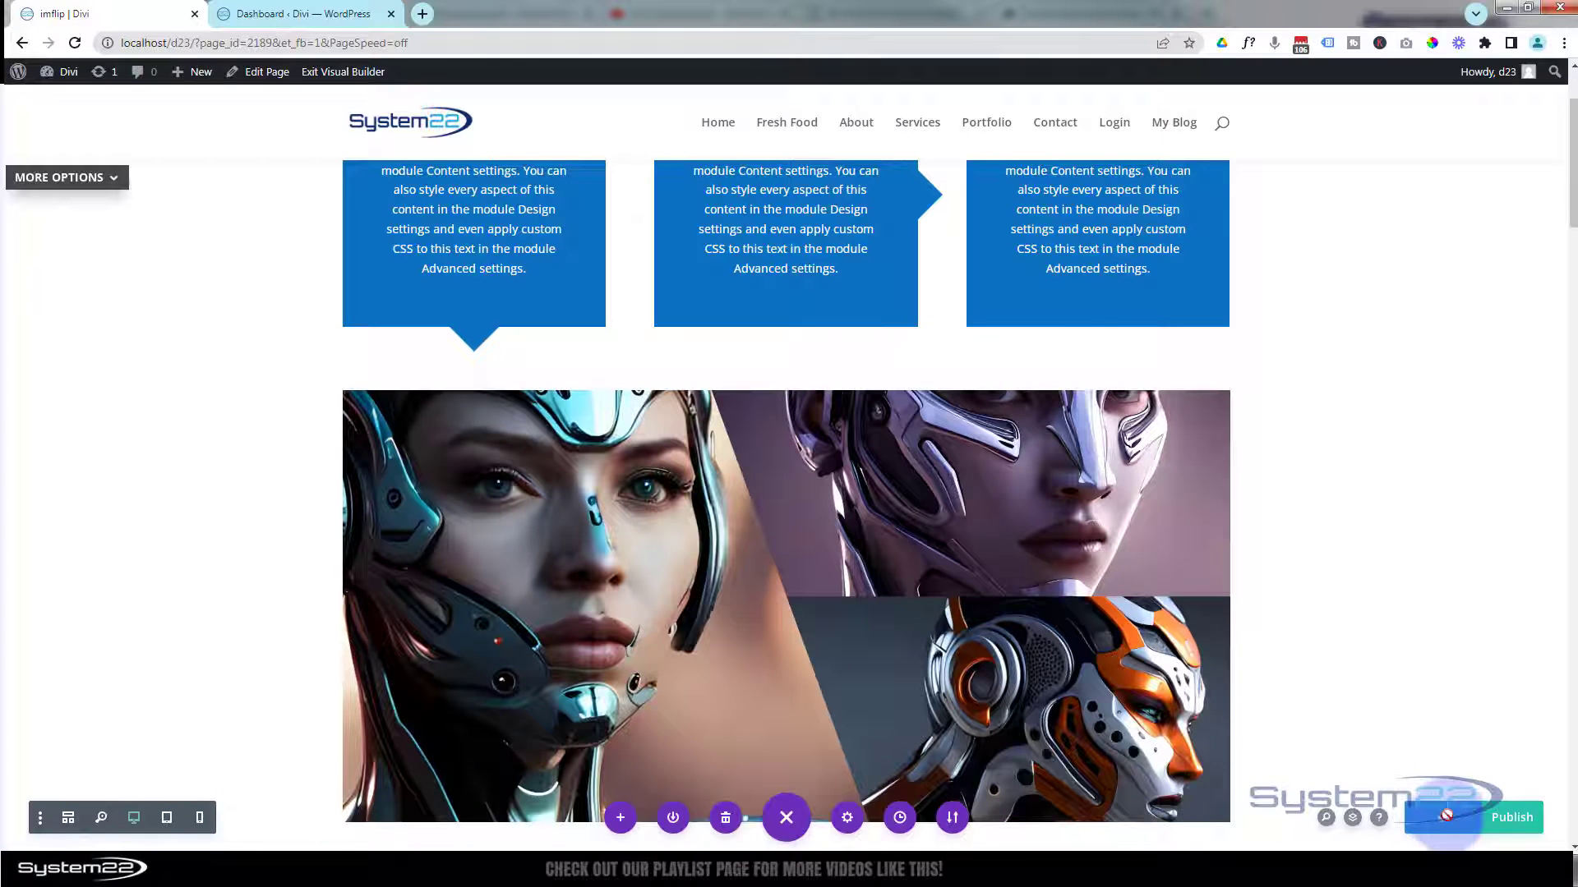
{"action": "left_click", "coordinate": [315, 72]}
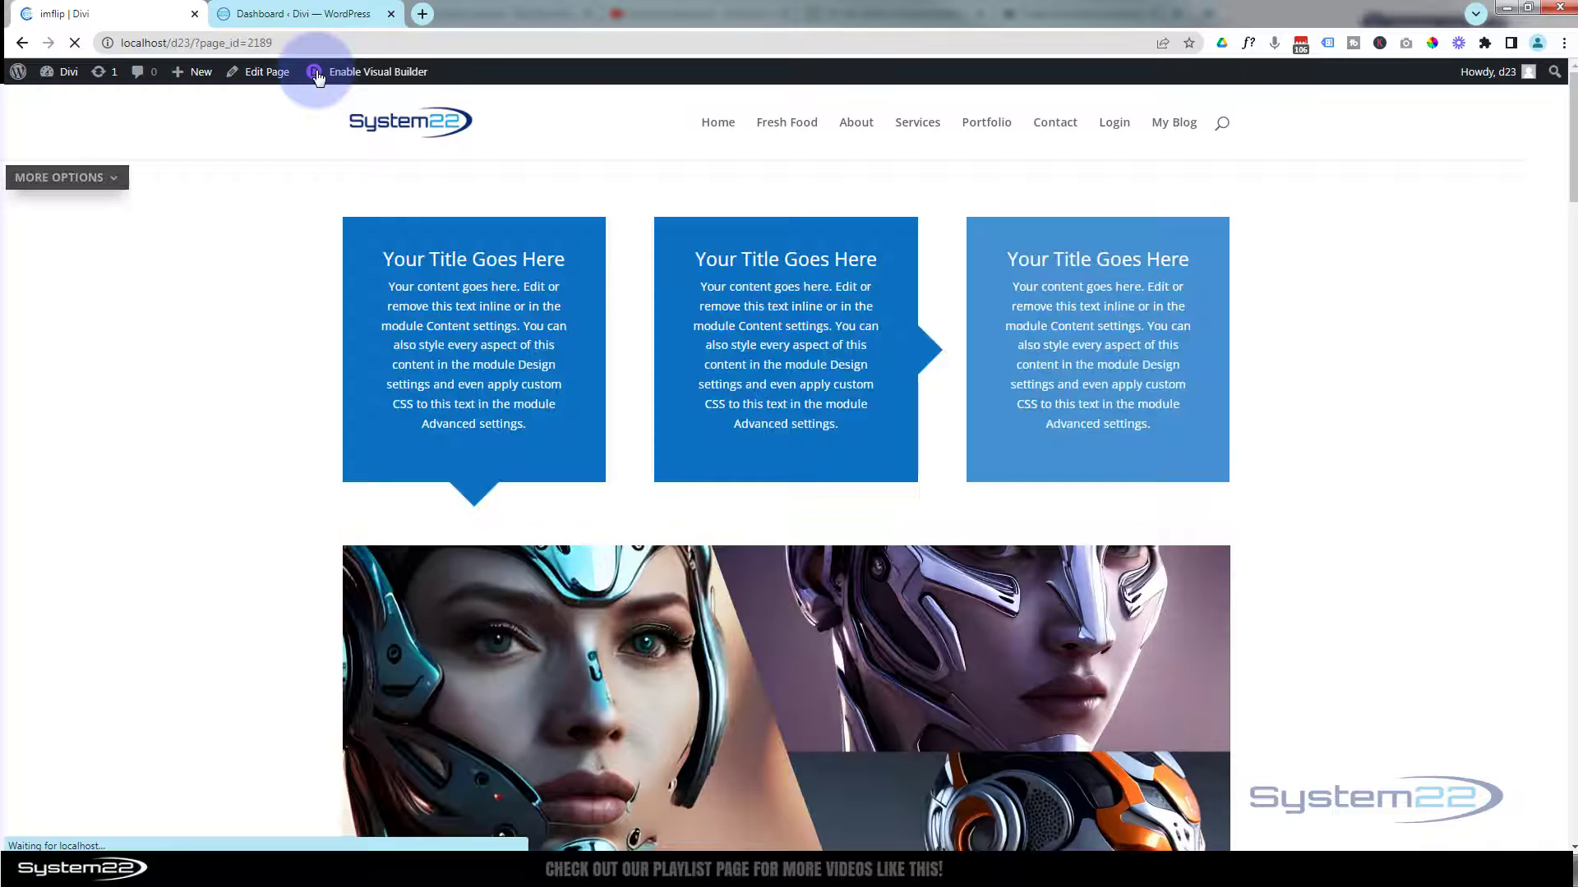
Check the angled gallery on the front-end page by opening and closing each of the three robot images in its lightbox.
{"action": "scroll", "coordinate": [157, 341], "scroll_direction": "down", "scroll_amount": 4}
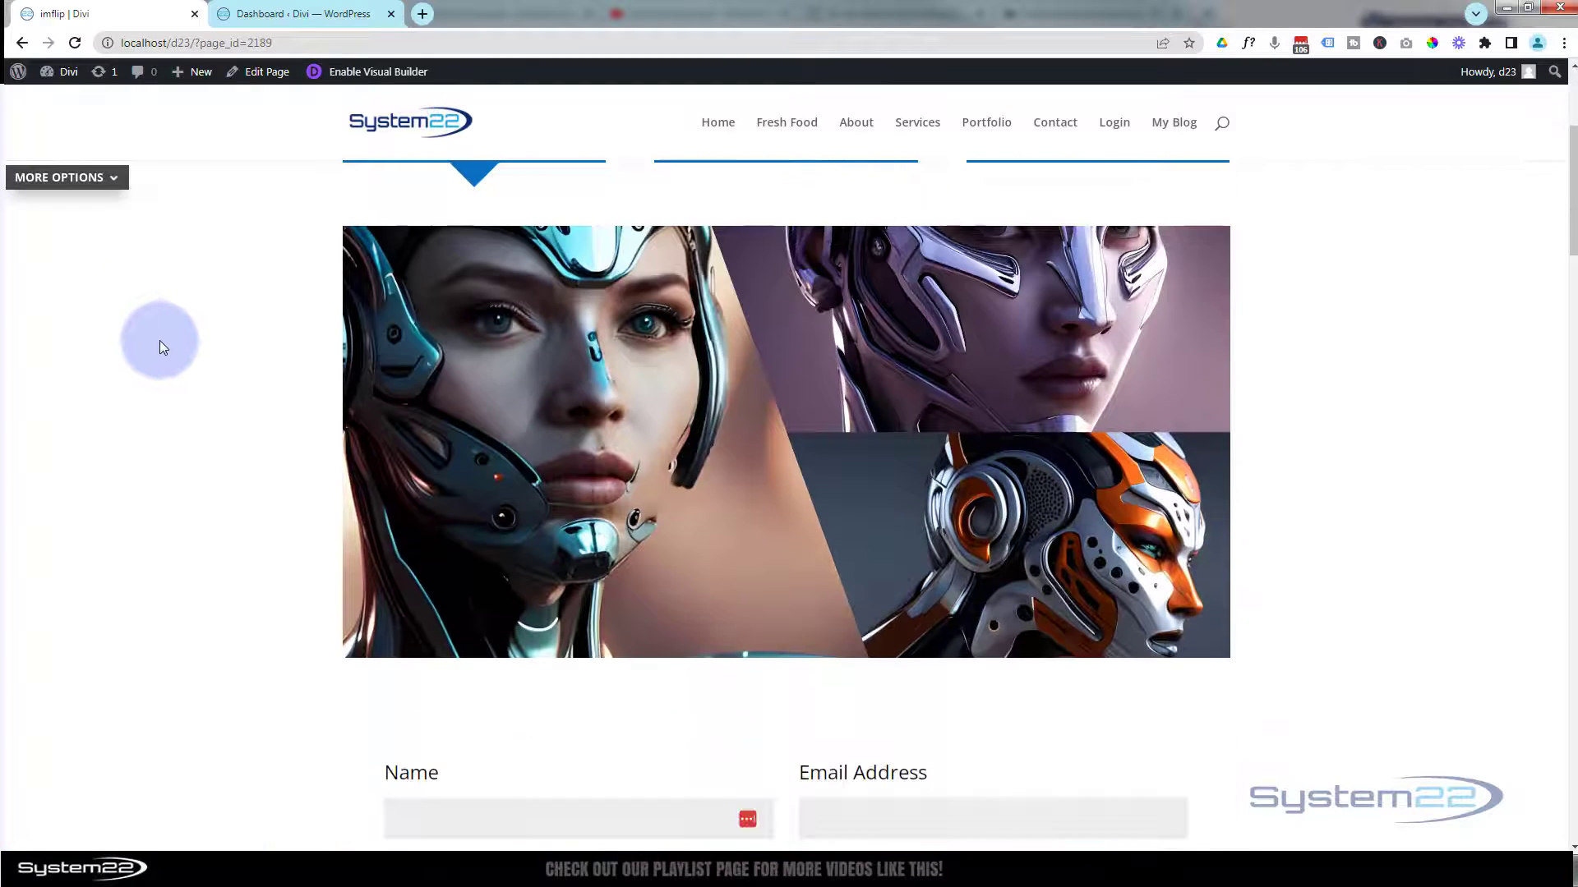
{"action": "scroll", "coordinate": [160, 340], "scroll_direction": "up", "scroll_amount": 1}
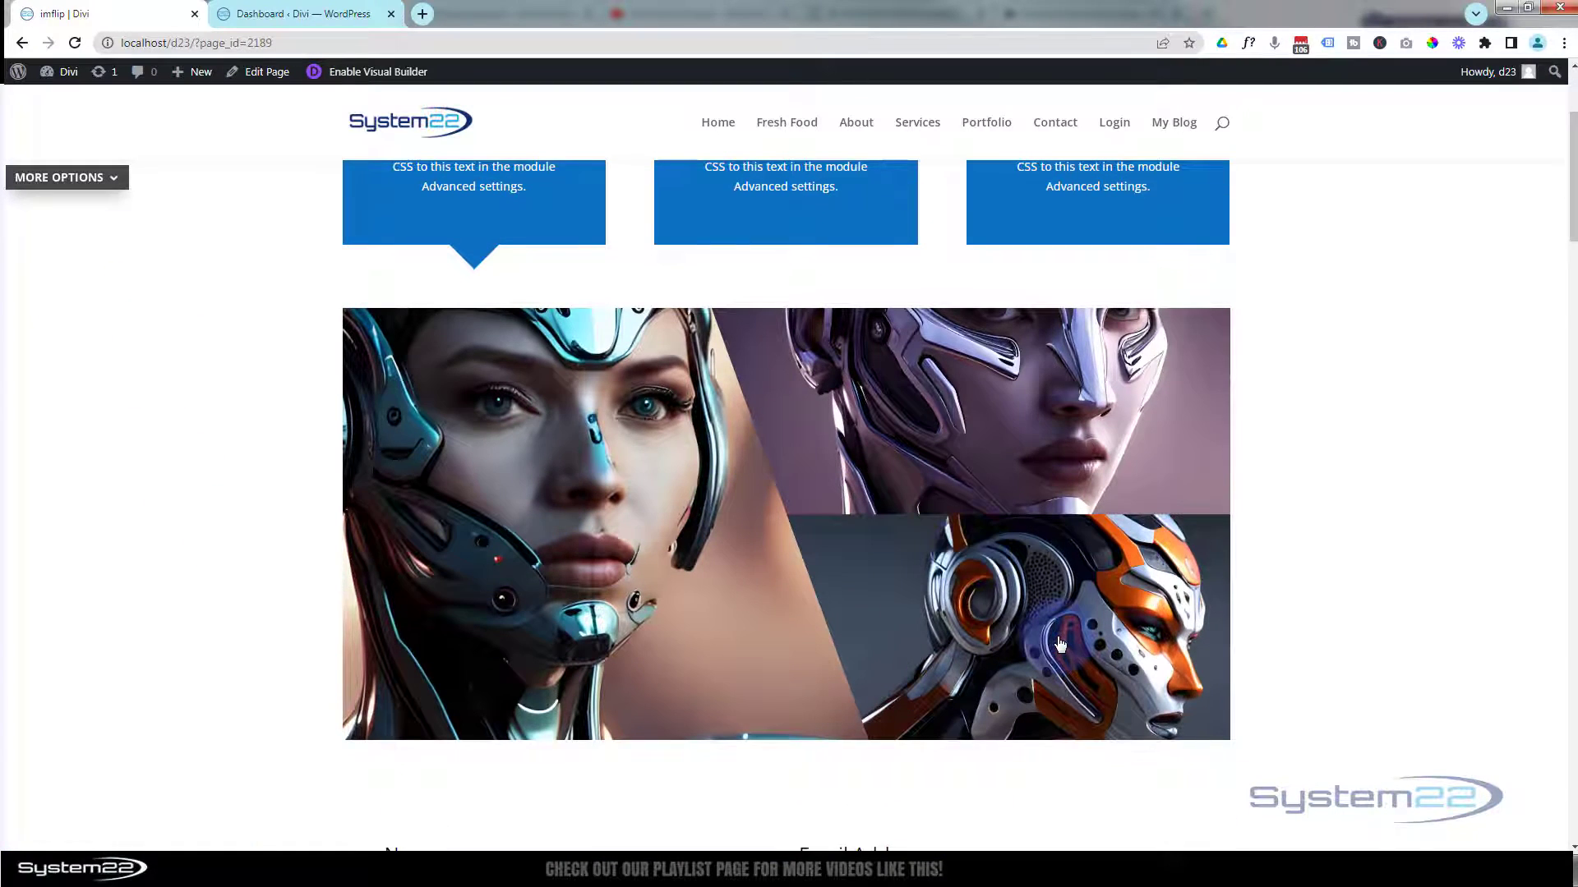
{"action": "left_click", "coordinate": [1032, 444]}
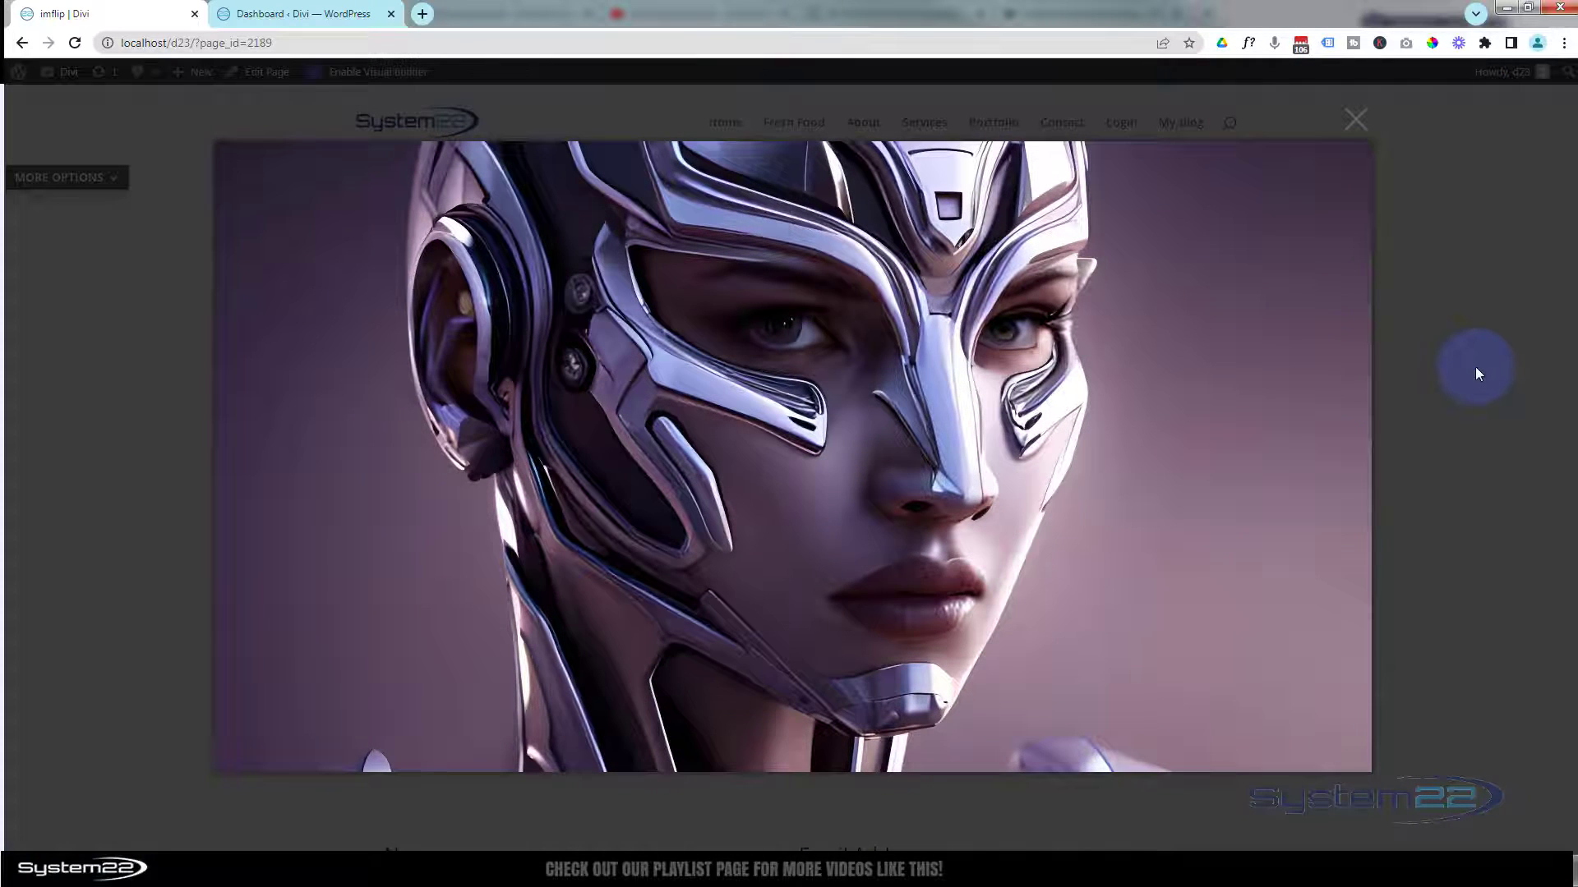
{"action": "left_click", "coordinate": [1476, 372]}
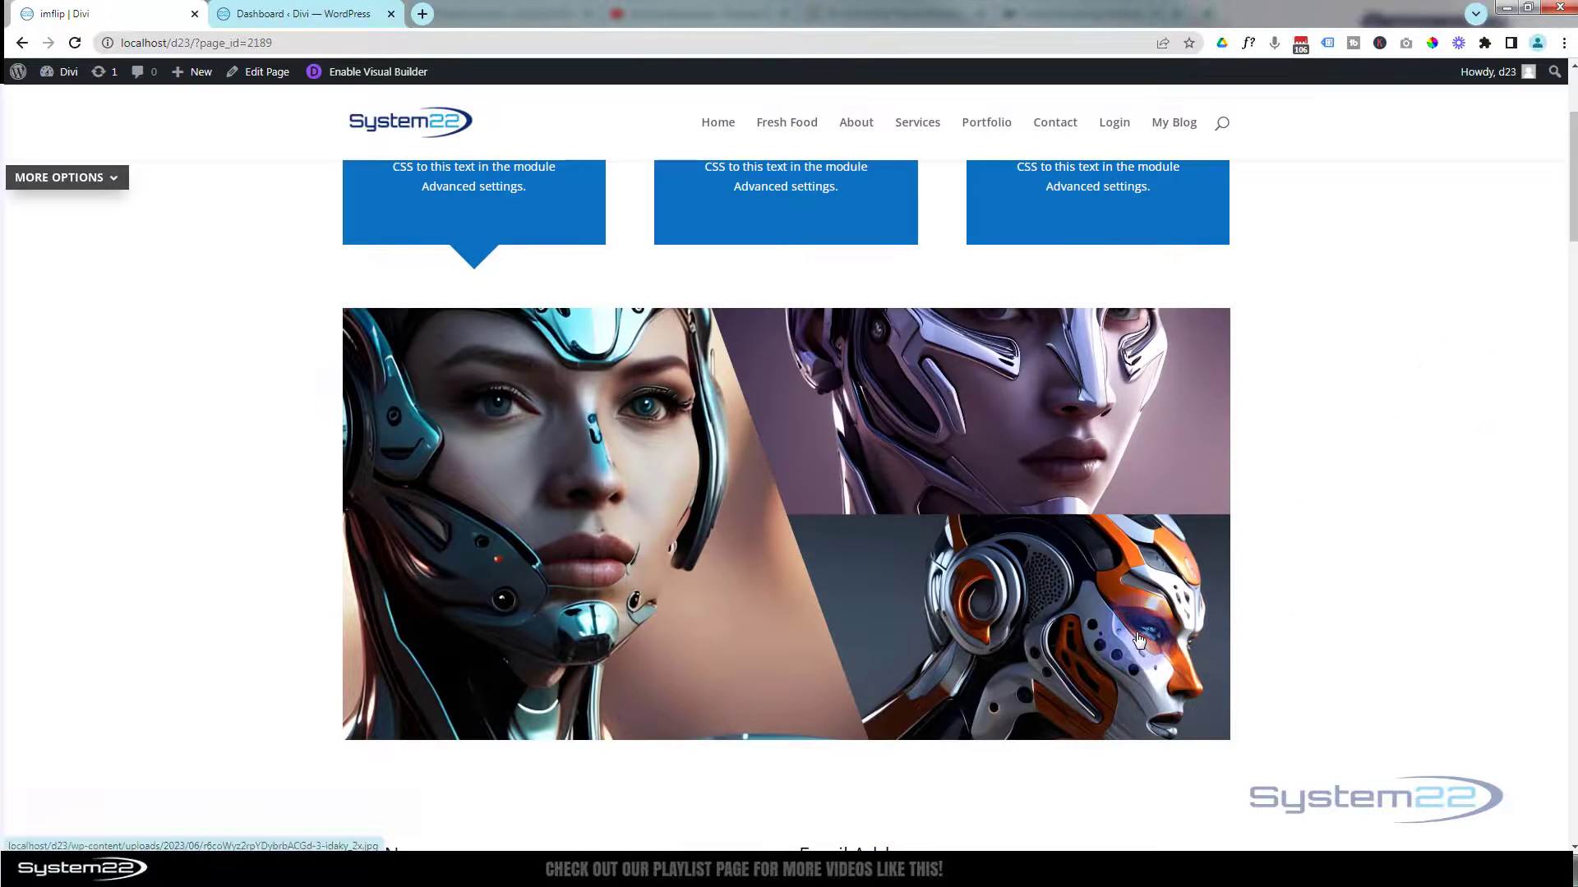
{"action": "left_click", "coordinate": [1138, 641]}
{"action": "left_click", "coordinate": [1522, 571]}
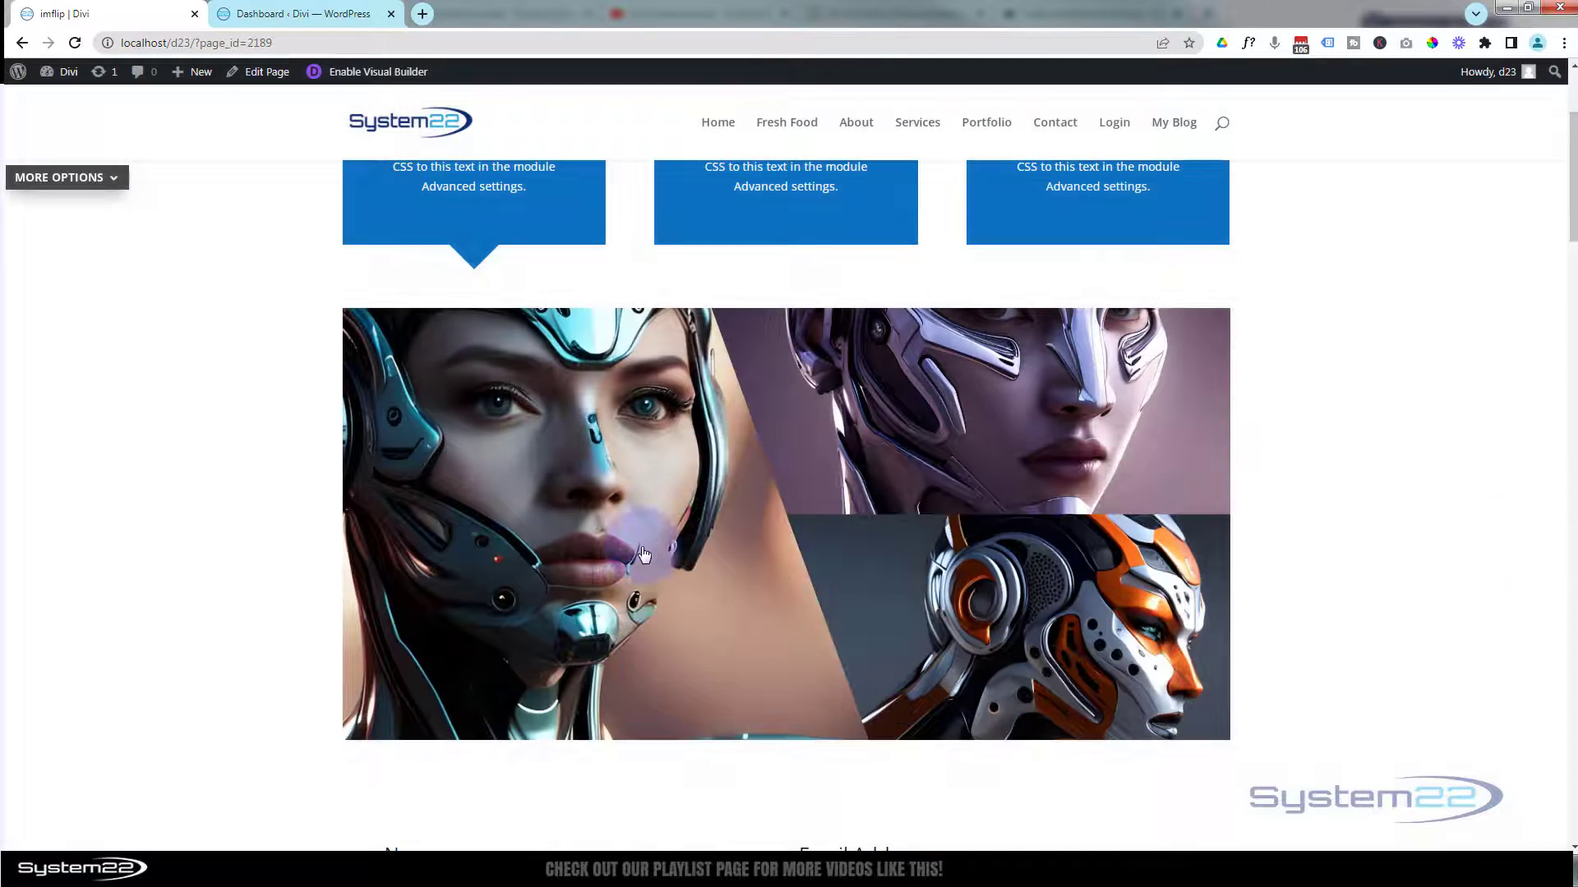
{"action": "left_click", "coordinate": [641, 545]}
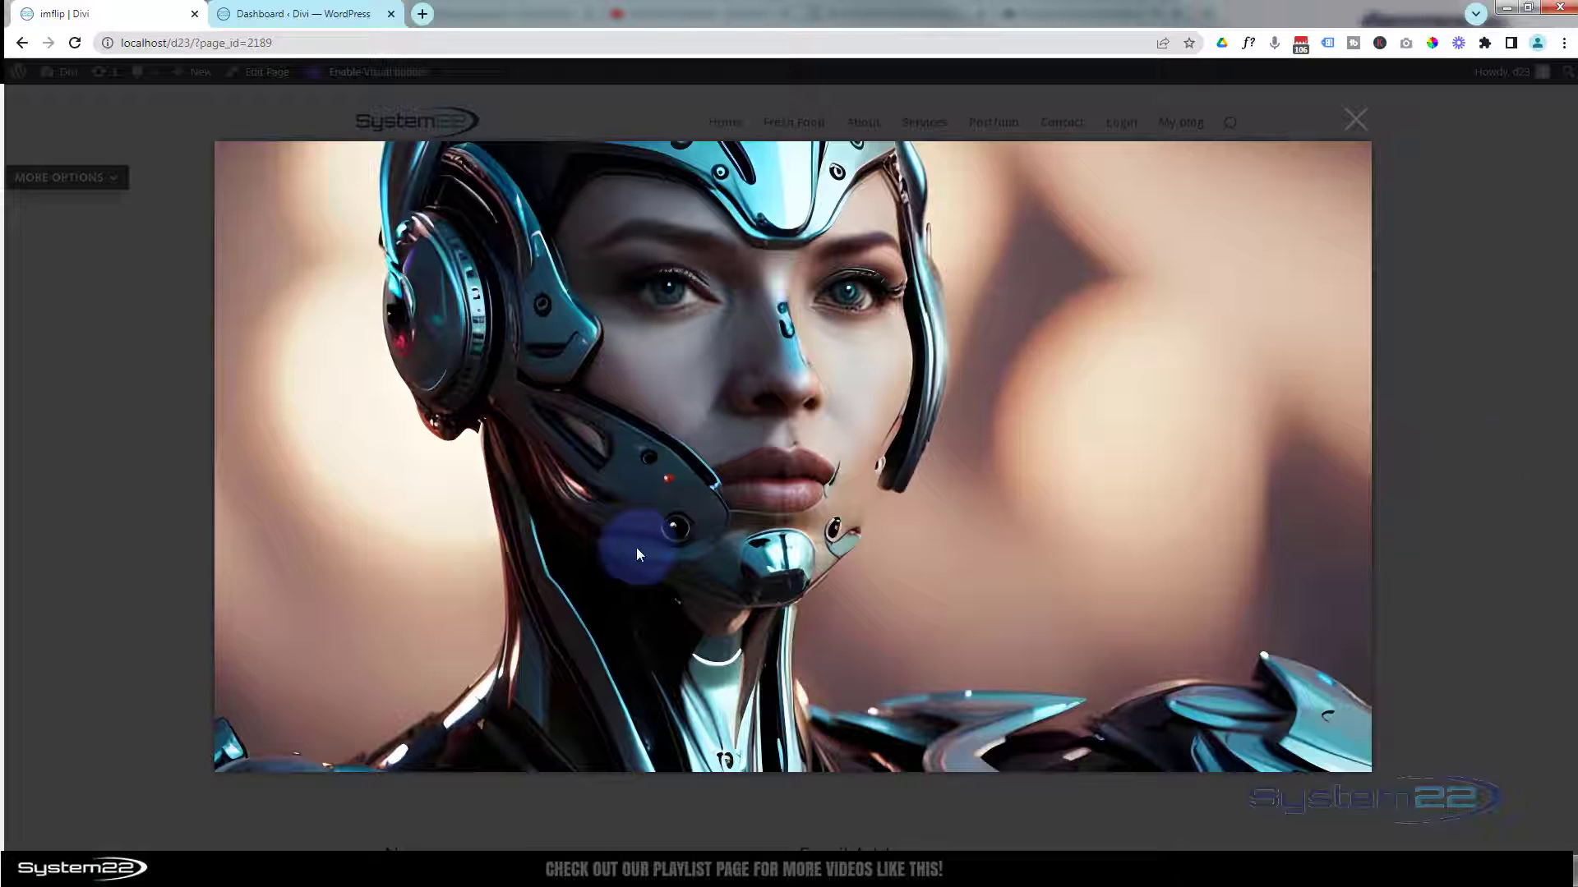
{"action": "left_click", "coordinate": [1504, 452]}
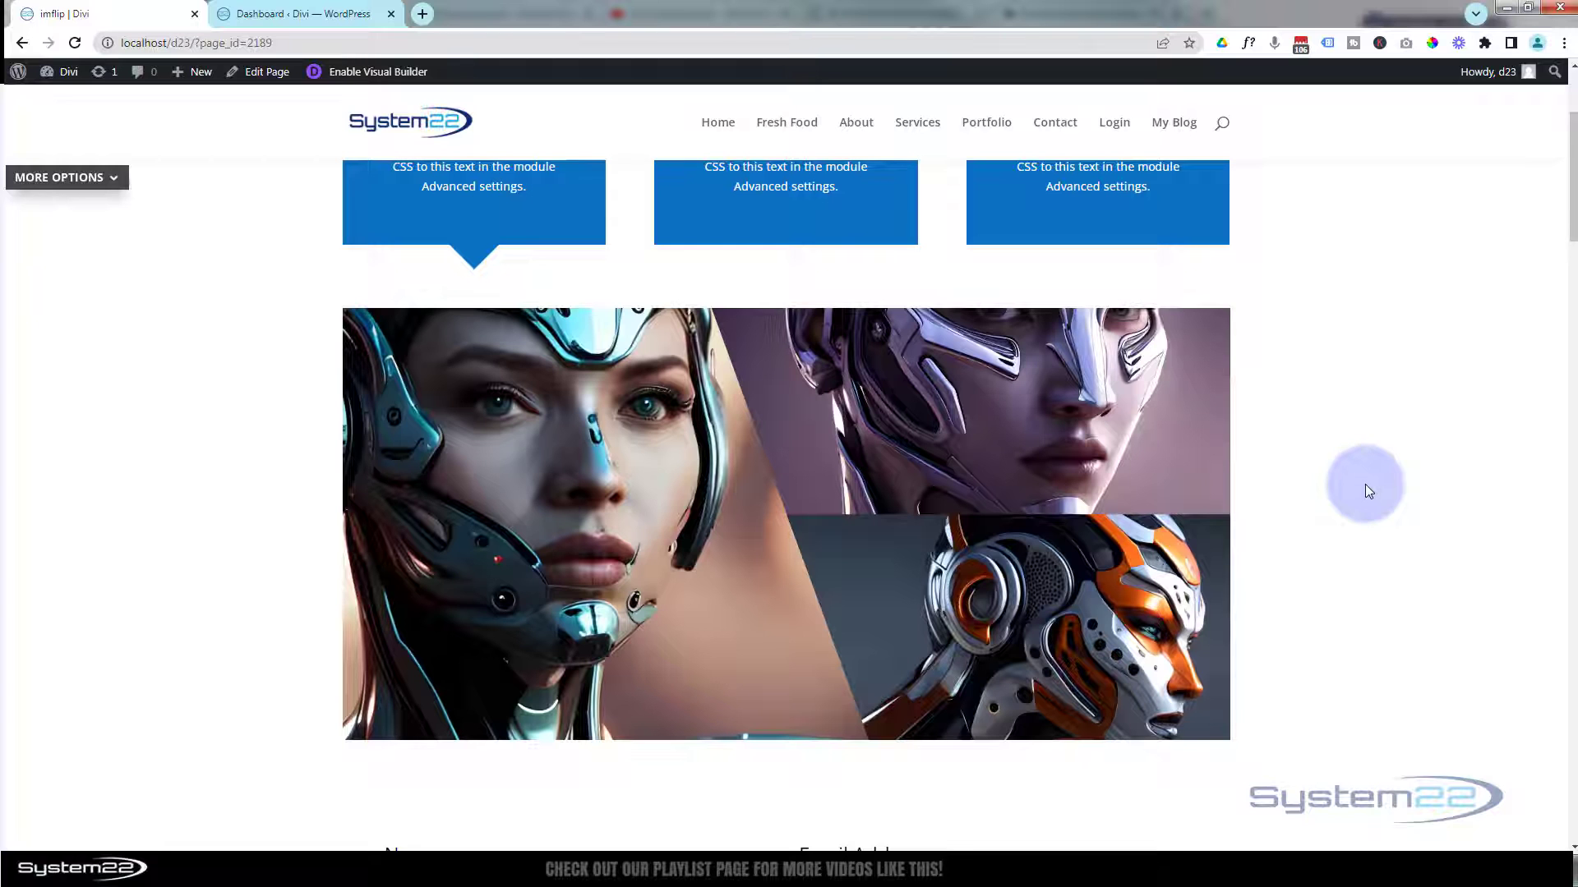
{"action": "left_click", "coordinate": [663, 506]}
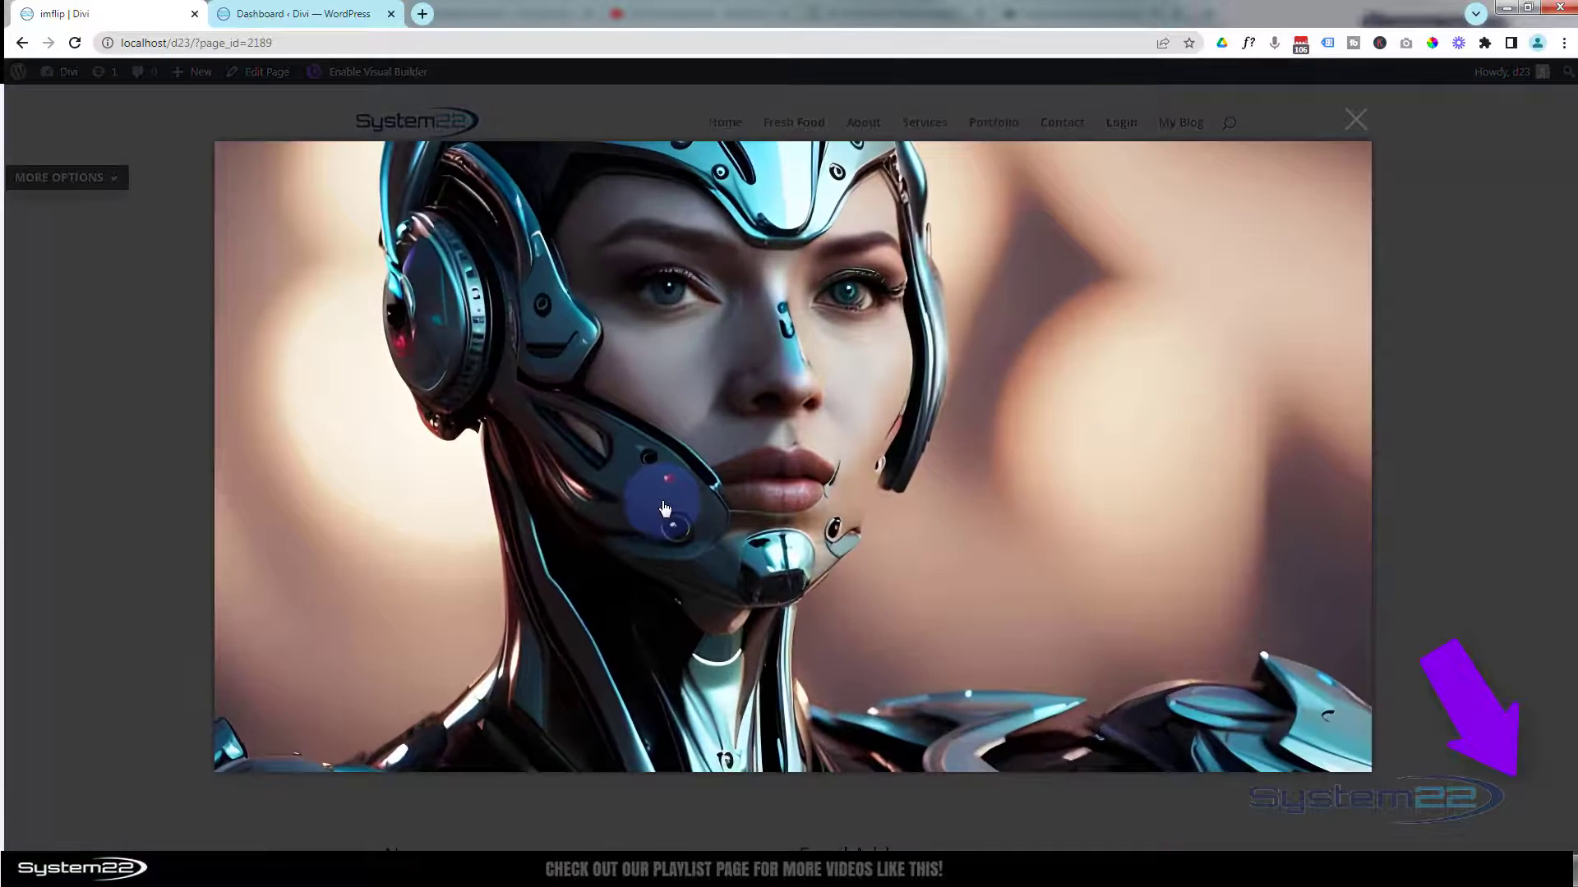
{"action": "left_click", "coordinate": [1528, 409]}
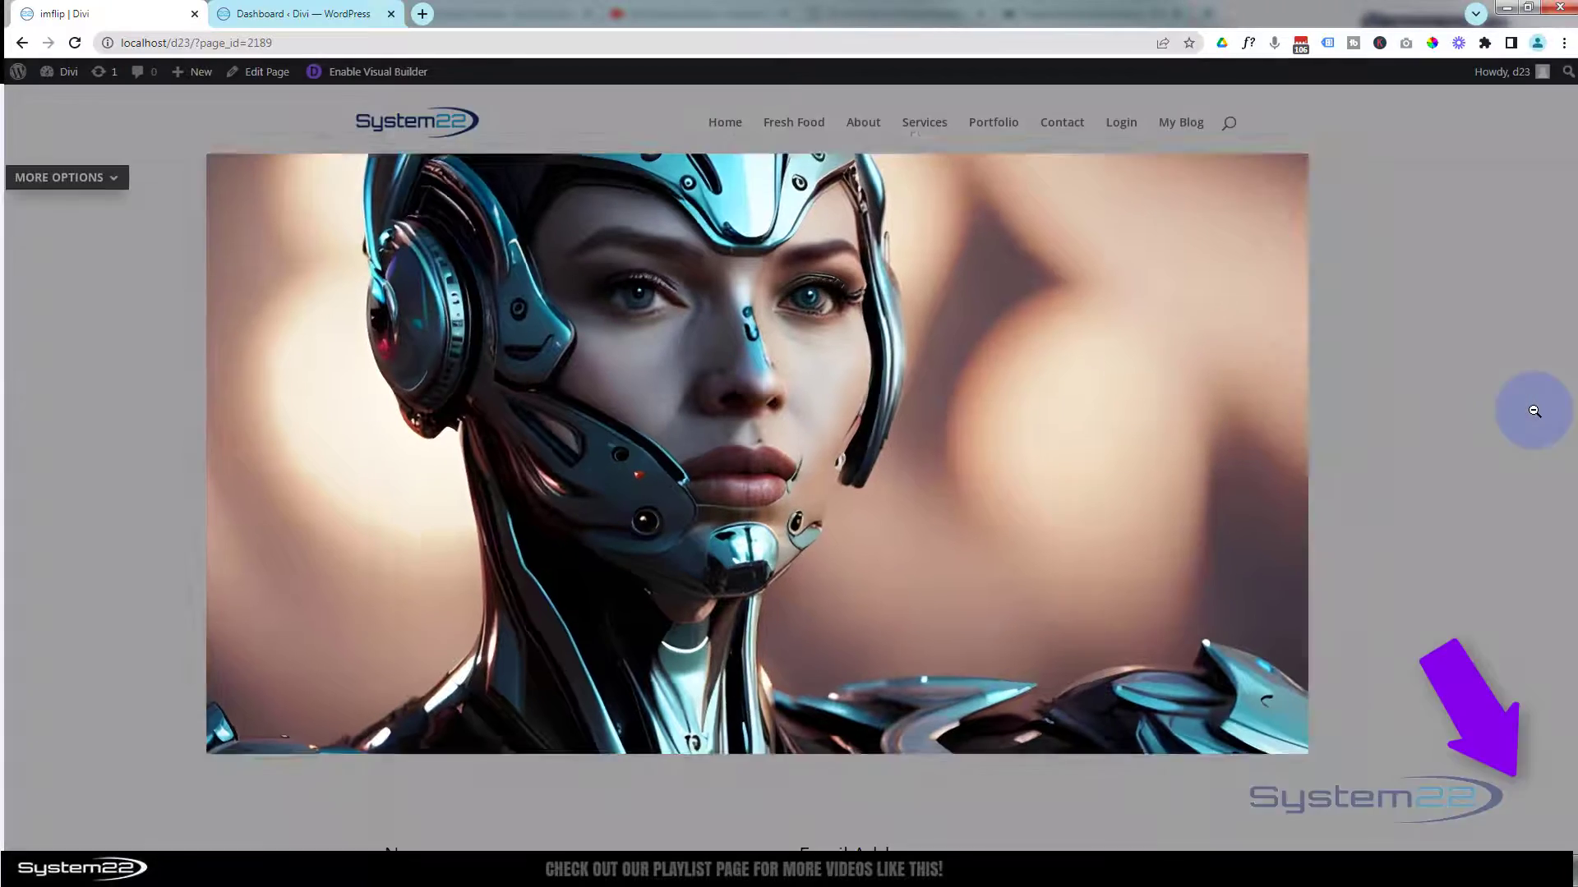